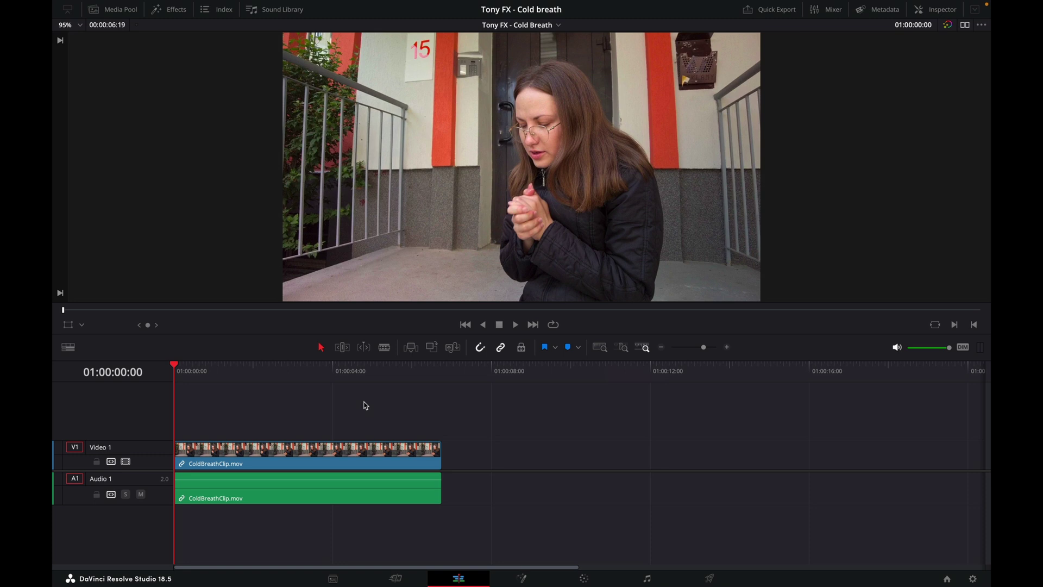
Convert the ColdBreathClip.mov timeline clip into a new Fusion clip and open it on the Fusion page.
{"action": "right_click", "coordinate": [323, 460]}
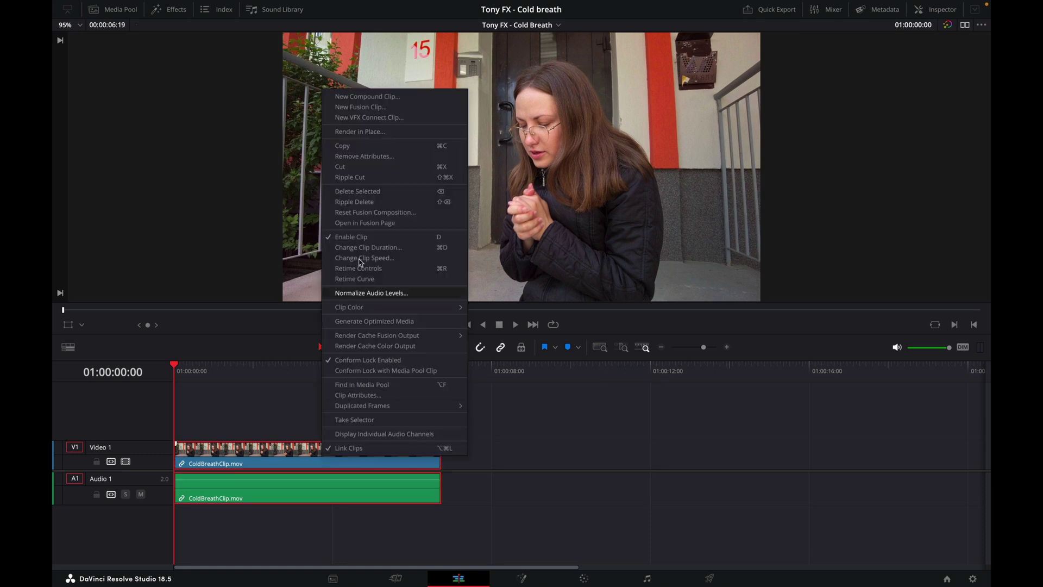
{"action": "left_click", "coordinate": [378, 108]}
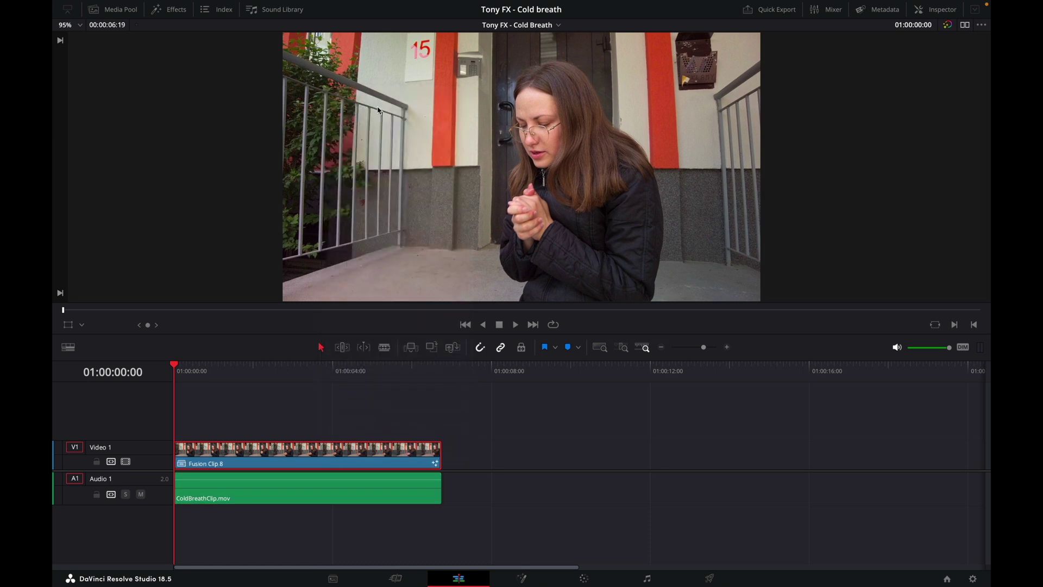
{"action": "left_click", "coordinate": [515, 576]}
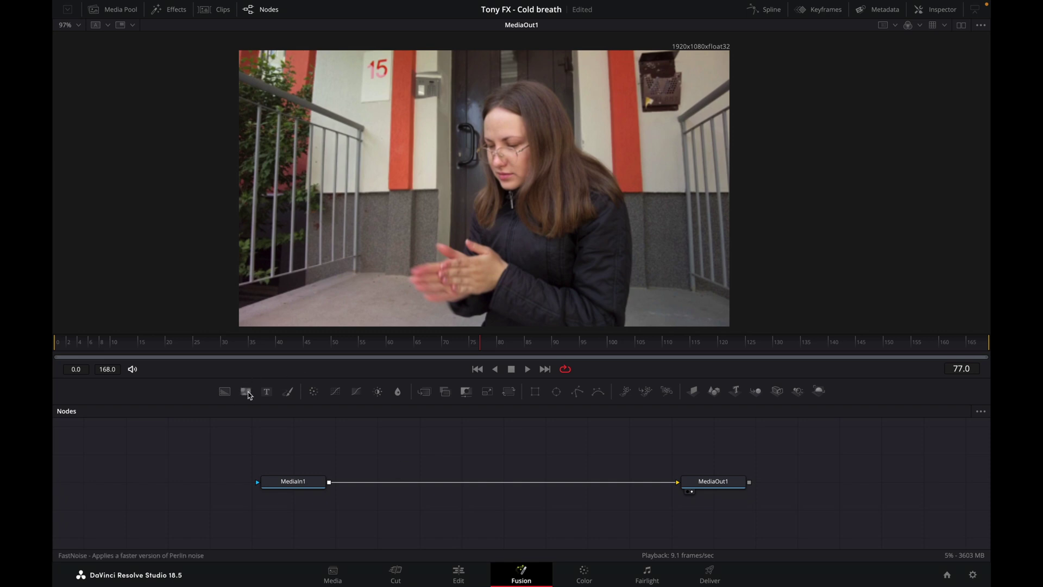
Add a FastNoise node above the MediaIn1–MediaOut1 connection and show it in the first of two viewers, with its parameters displayed.
{"action": "left_click_drag", "start_coordinate": [379, 440], "coordinate": [429, 446]}
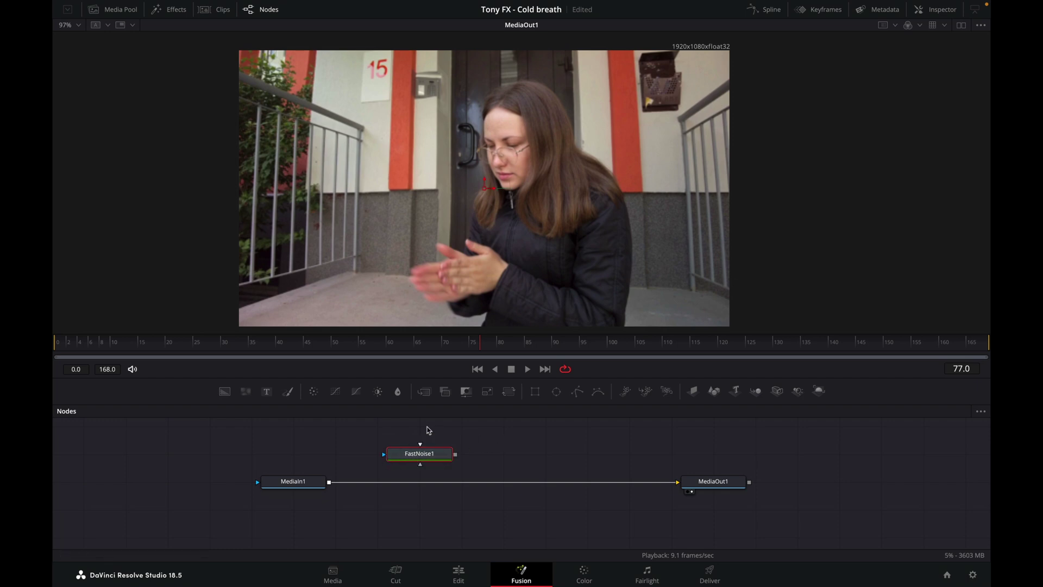
{"action": "left_click", "coordinate": [961, 27]}
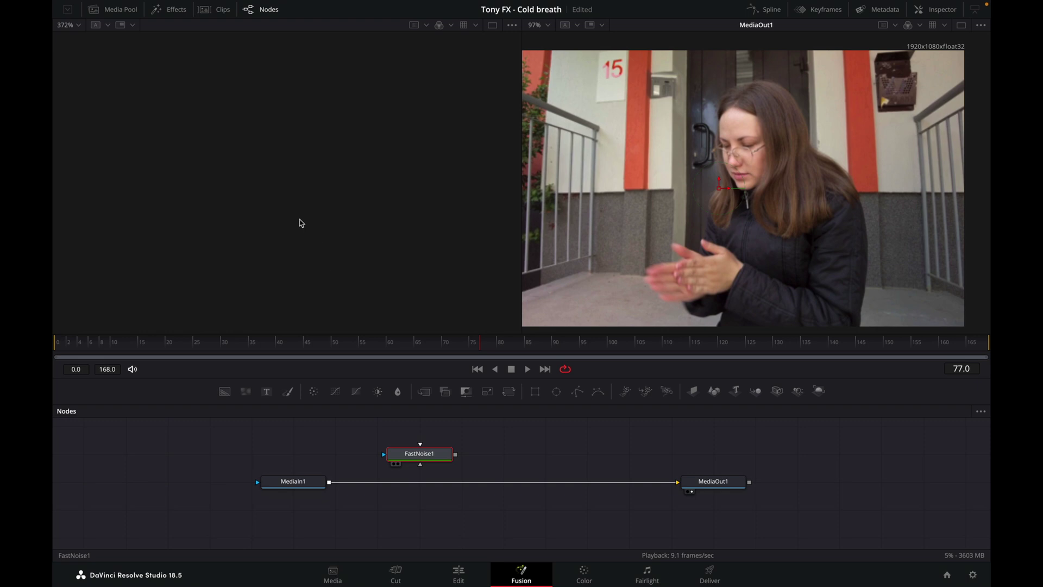
{"action": "key", "text": "1"}
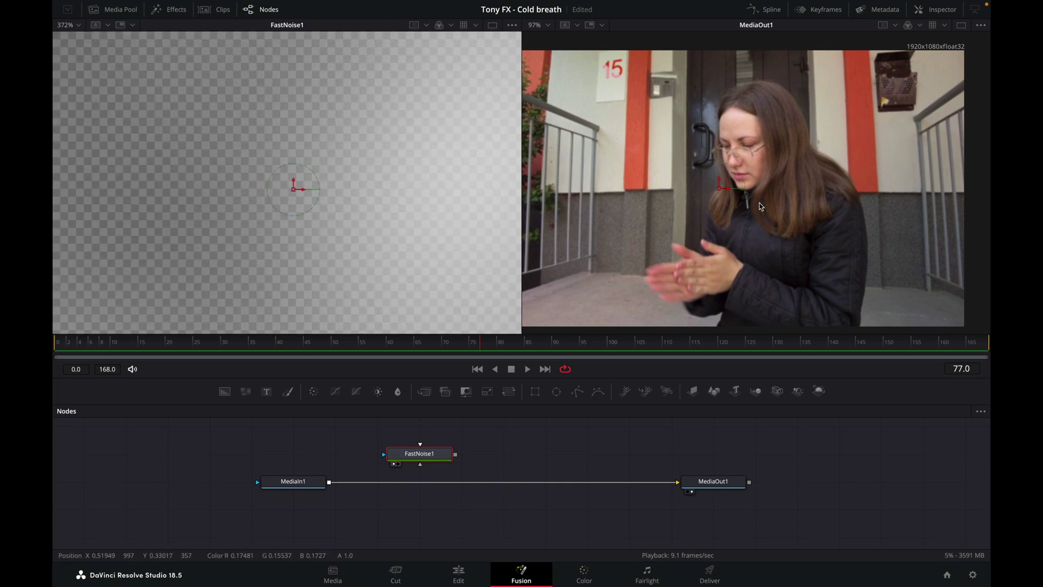
{"action": "left_click", "coordinate": [936, 9]}
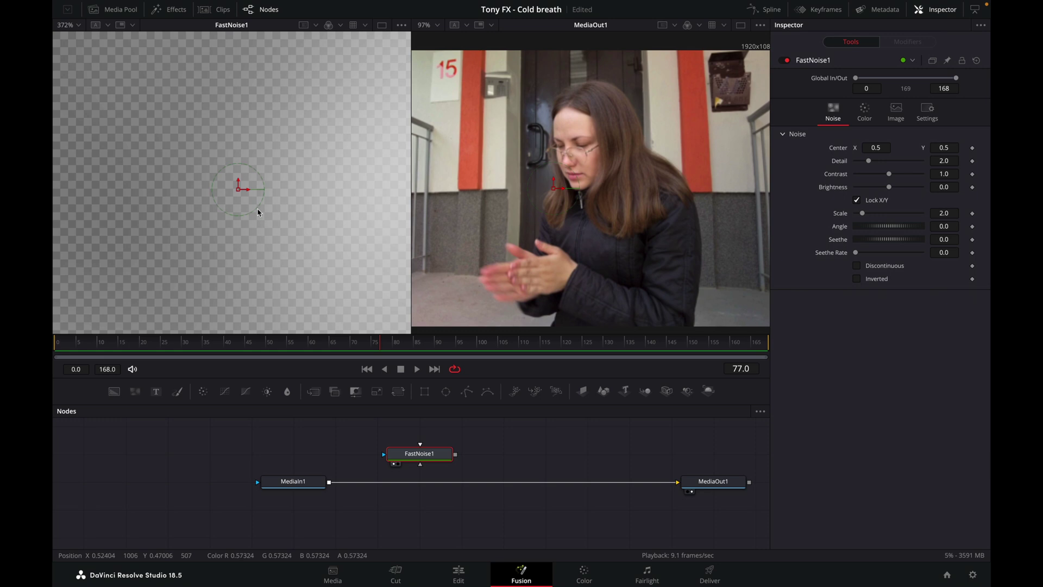
Set the FastNoise detail to 10 and its contrast to 2.5.
{"action": "scroll", "coordinate": [255, 183], "scroll_direction": "down", "scroll_amount": 10}
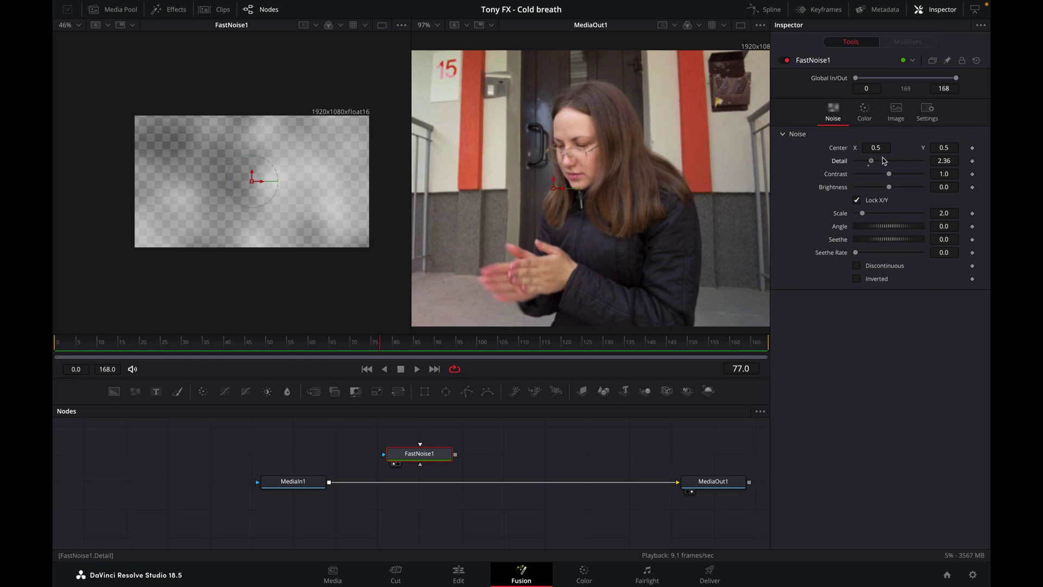
{"action": "left_click_drag", "start_coordinate": [883, 158], "coordinate": [958, 156]}
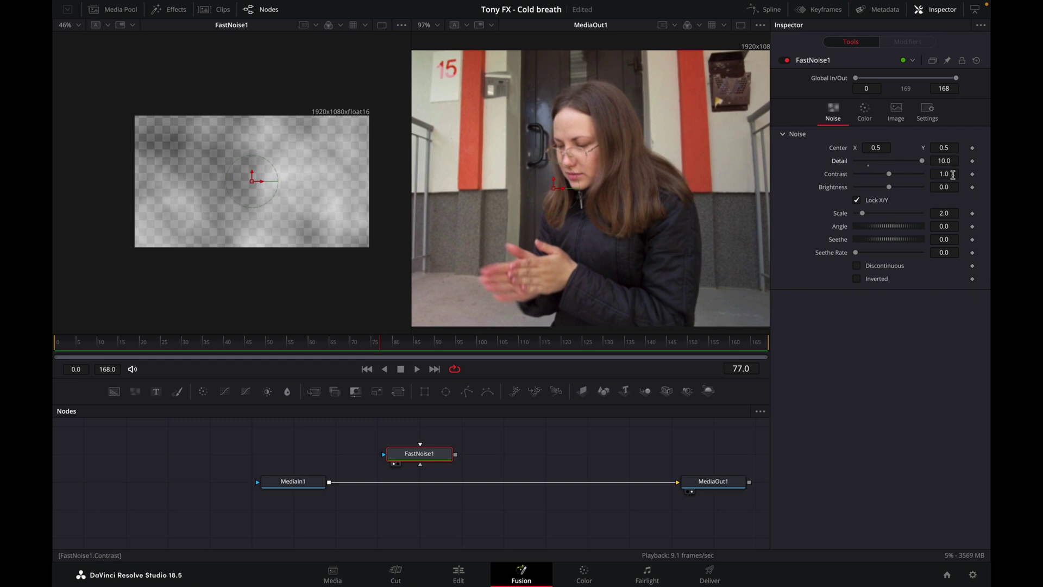
{"action": "left_click", "coordinate": [953, 175]}
{"action": "type", "text": "2.5"}
{"action": "key", "text": "Tab"}
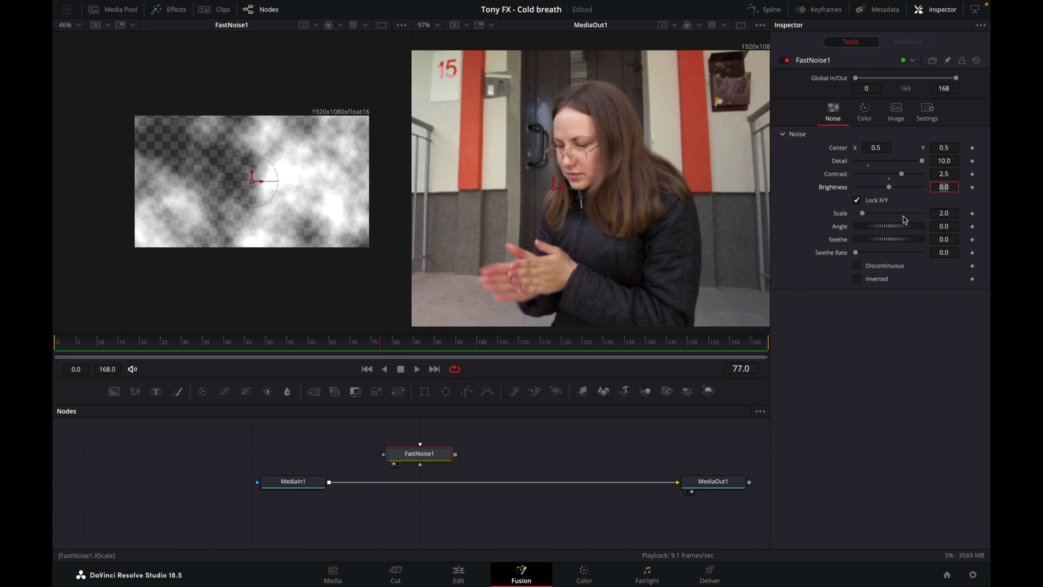
Set the noise scale to 1.0 and seethe rate to 1.0, and enable Discontinuous.
{"action": "left_click", "coordinate": [948, 213]}
{"action": "key", "text": "Tab"}
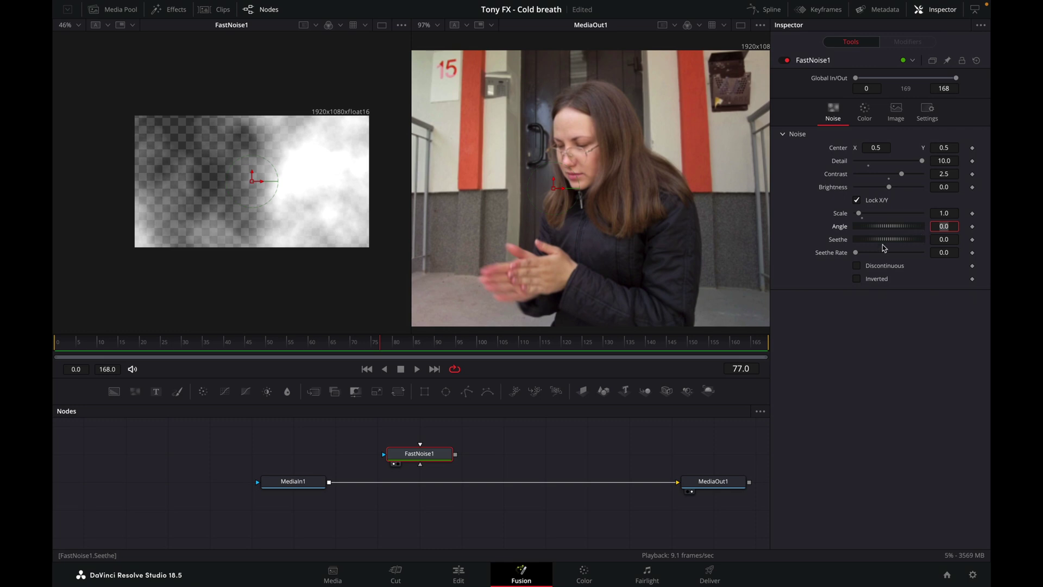
{"action": "left_click_drag", "start_coordinate": [855, 254], "coordinate": [969, 252]}
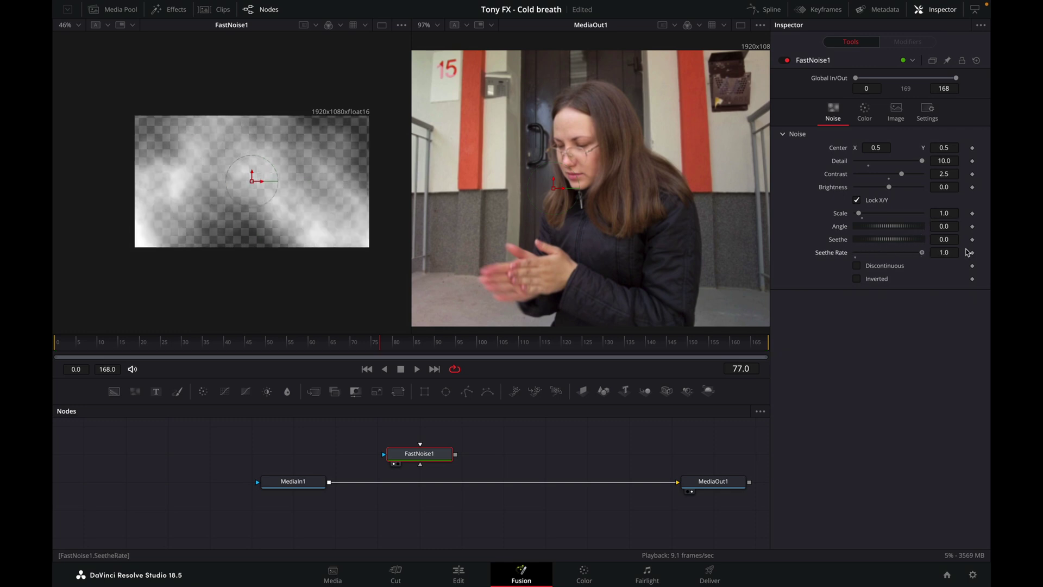
{"action": "left_click", "coordinate": [857, 266]}
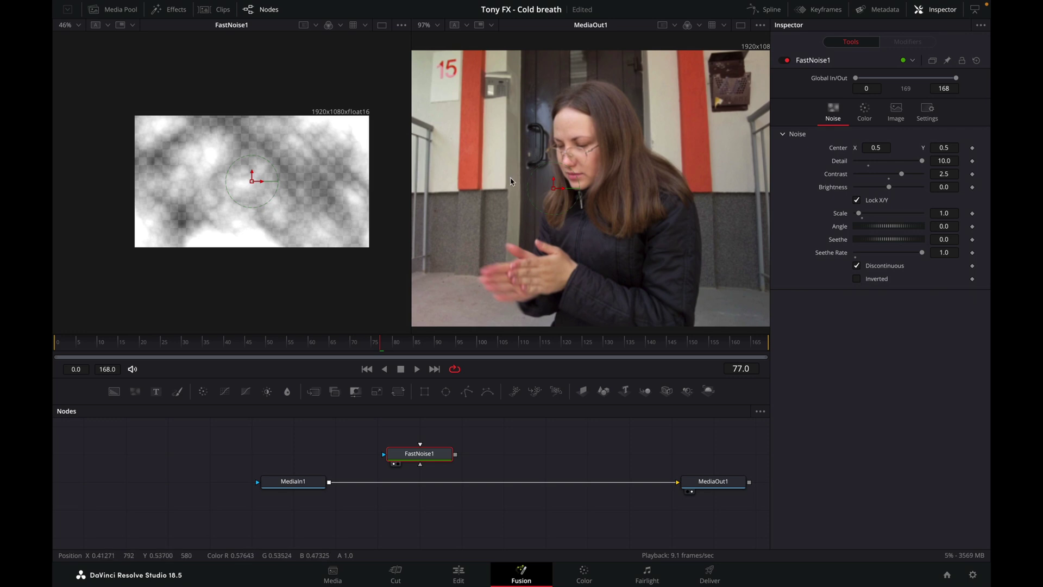
Set the FastNoise image size to 100 wide by 100 high.
{"action": "left_click", "coordinate": [896, 107]}
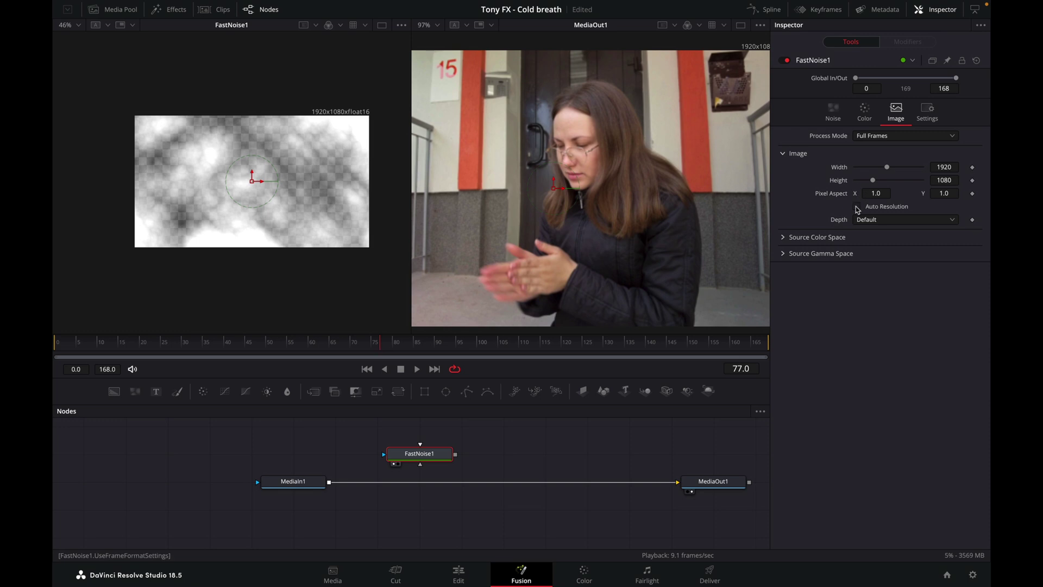
{"action": "left_click", "coordinate": [948, 166]}
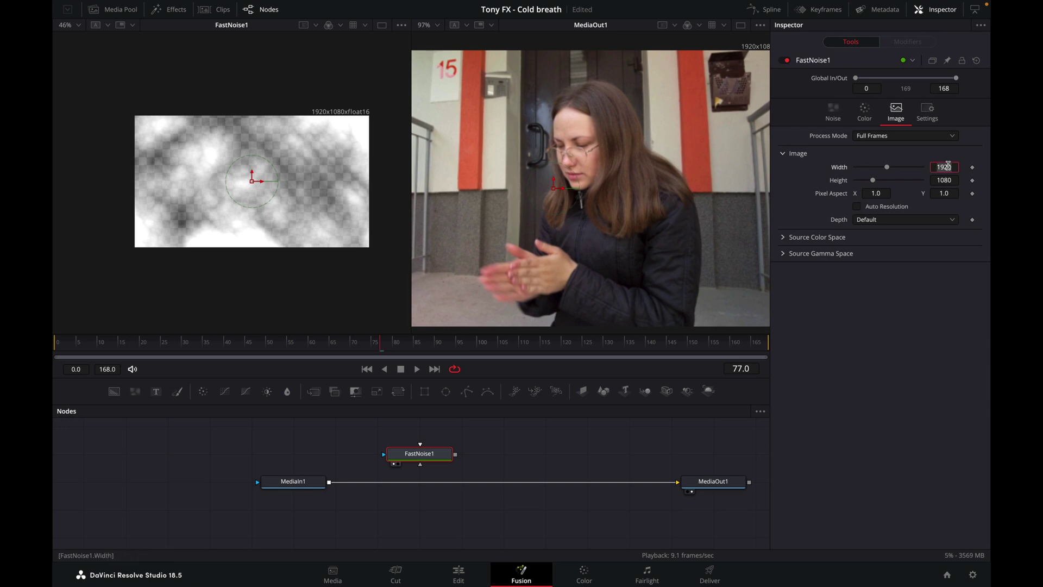
{"action": "type", "text": "100"}
{"action": "key", "text": "Tab"}
{"action": "type", "text": "100"}
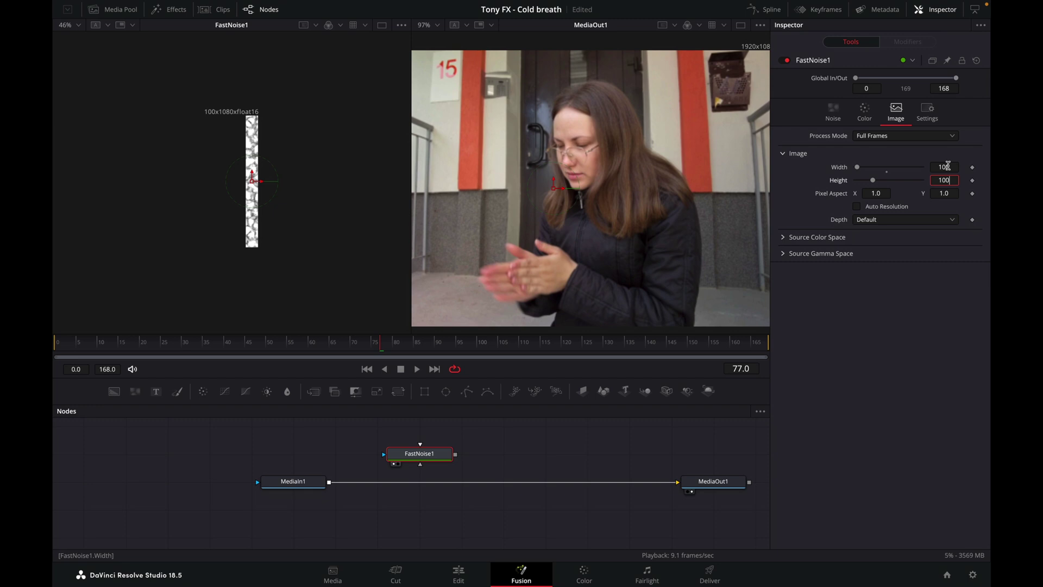
{"action": "key", "text": "Tab"}
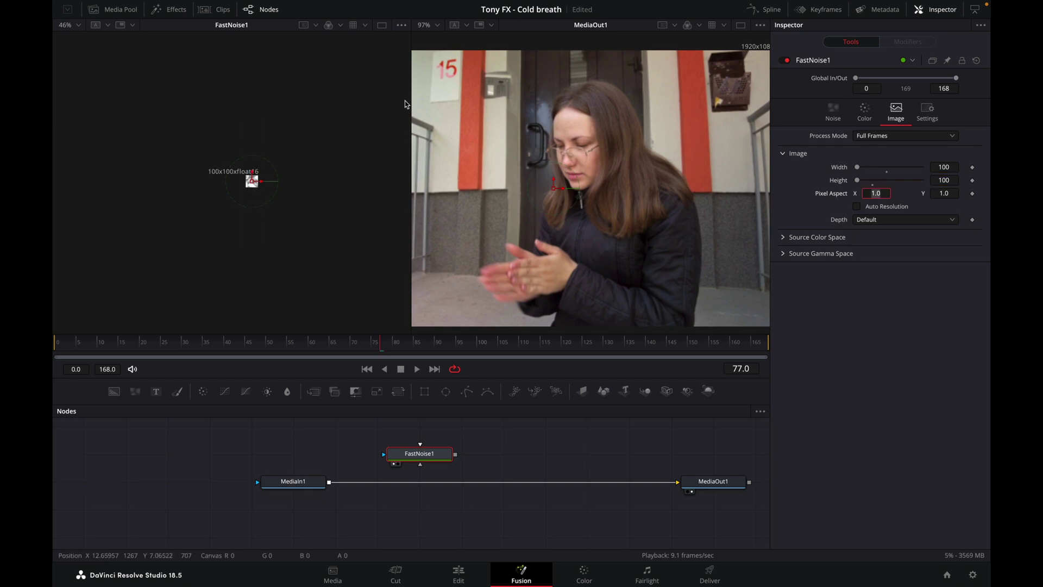
Change the noise colour type to Gradient and set the gradient type to Radial.
{"action": "scroll", "coordinate": [298, 181], "scroll_direction": "up", "scroll_amount": 2}
{"action": "scroll", "coordinate": [245, 199], "scroll_direction": "up", "scroll_amount": 5}
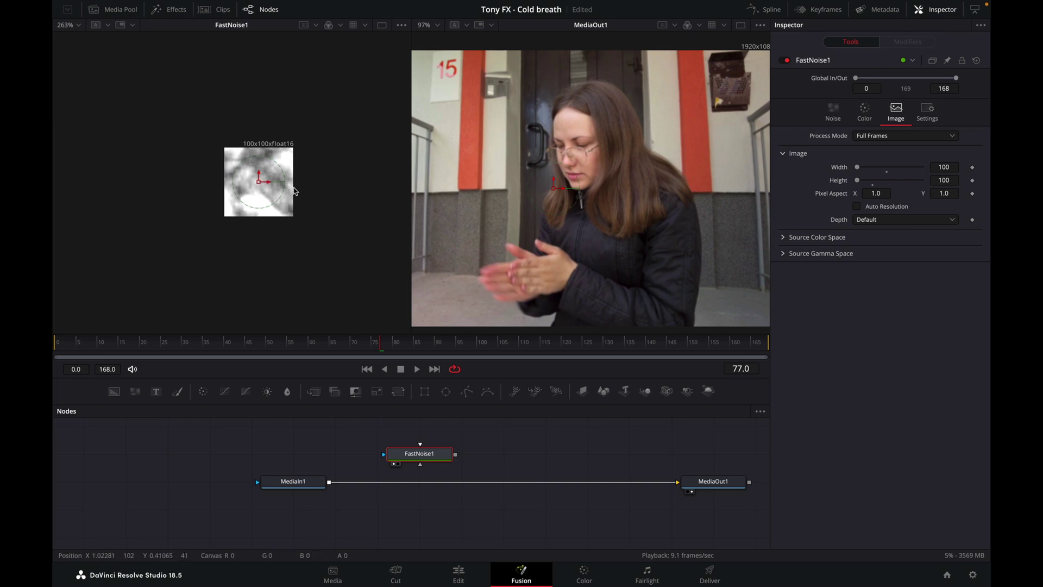
{"action": "scroll", "coordinate": [293, 188], "scroll_direction": "up", "scroll_amount": 2}
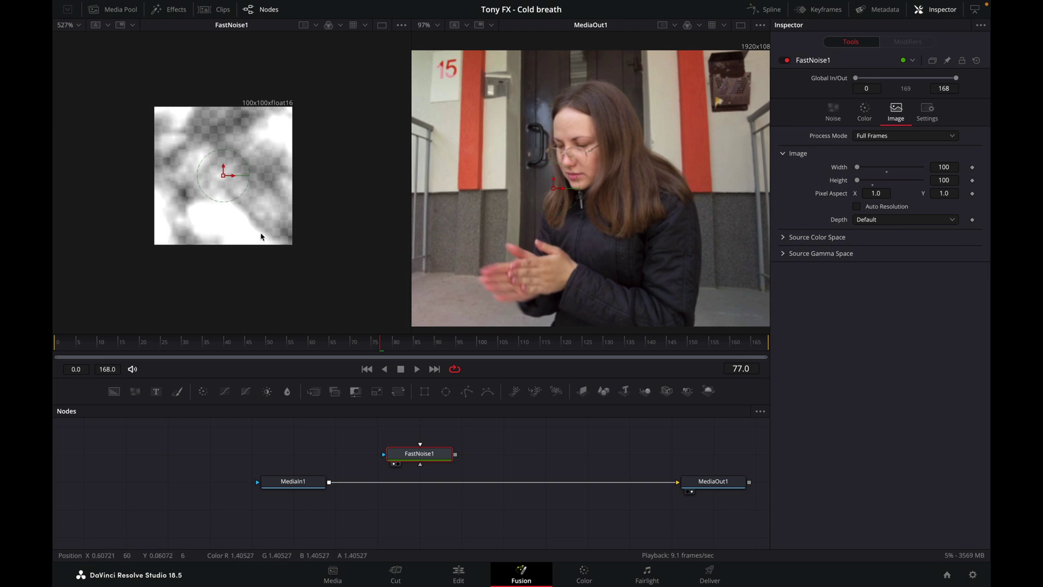
{"action": "left_click", "coordinate": [867, 116]}
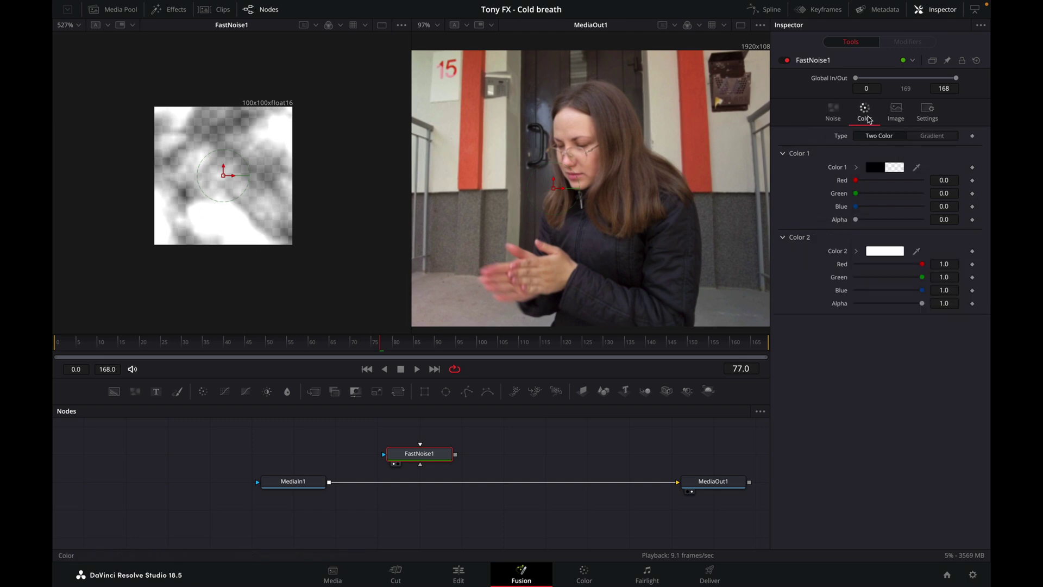
{"action": "left_click", "coordinate": [932, 137]}
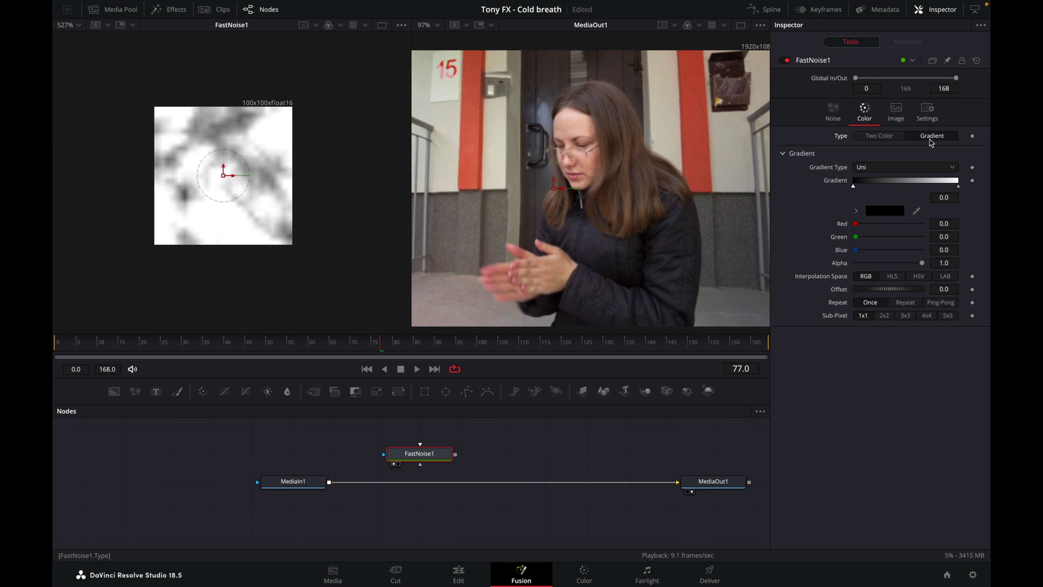
{"action": "left_click", "coordinate": [869, 167]}
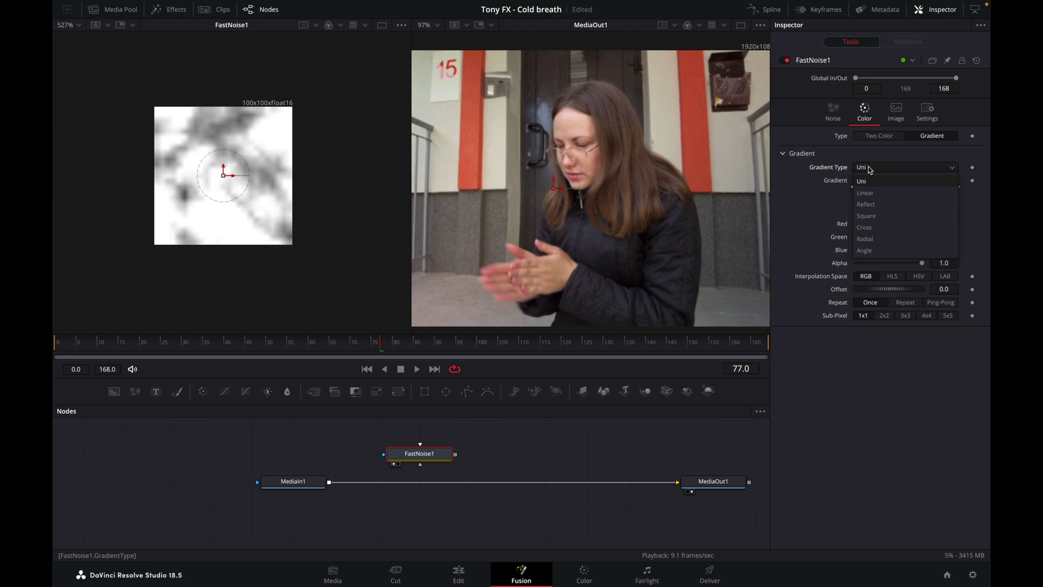
{"action": "left_click", "coordinate": [875, 239]}
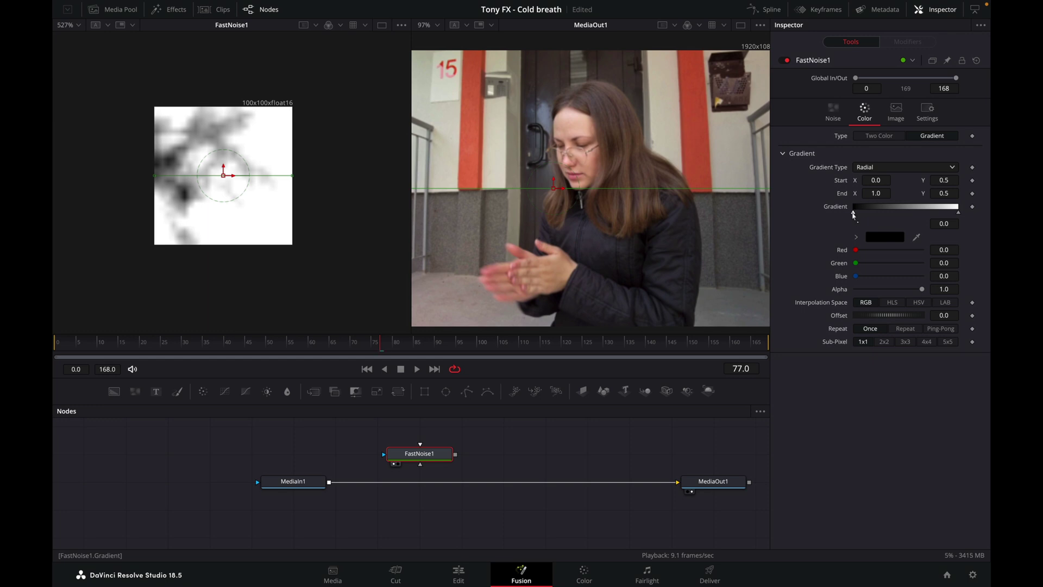
Set the radial gradient's start colour to white and its end colour to black, and preview the noise animation.
{"action": "left_click", "coordinate": [895, 244]}
{"action": "left_click", "coordinate": [905, 100]}
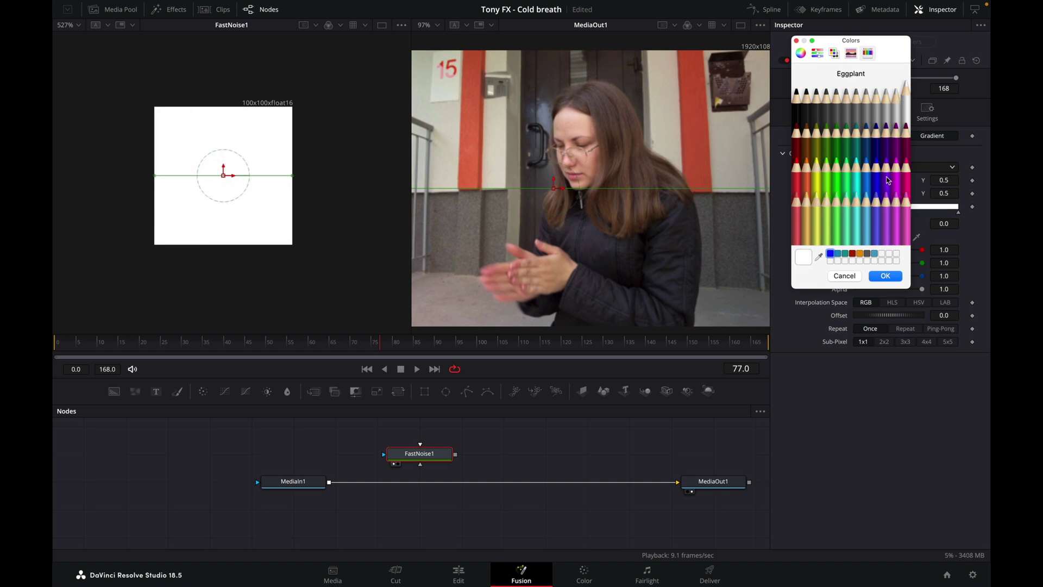
{"action": "left_click", "coordinate": [878, 276]}
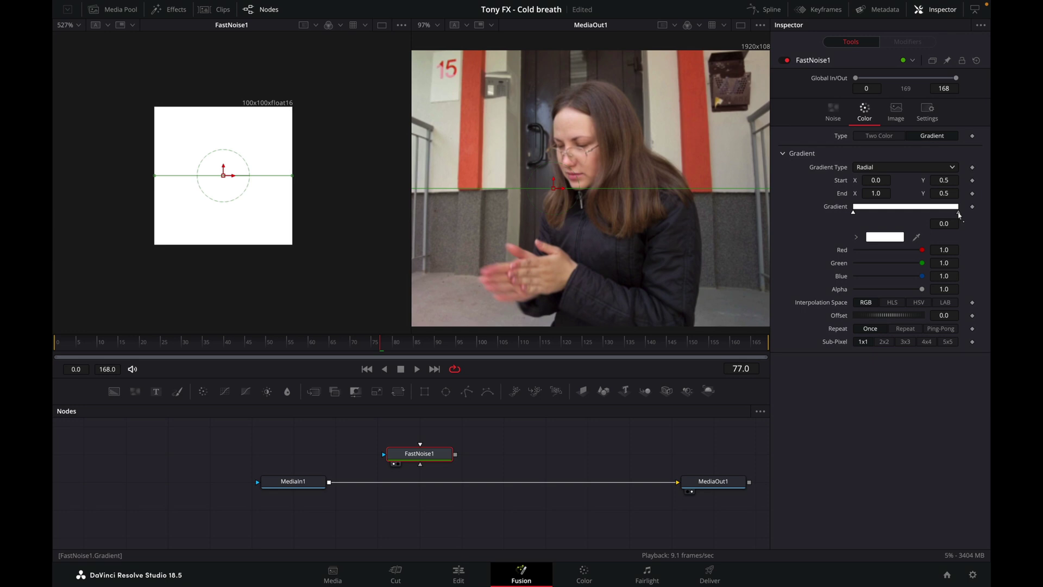
{"action": "left_click", "coordinate": [879, 238]}
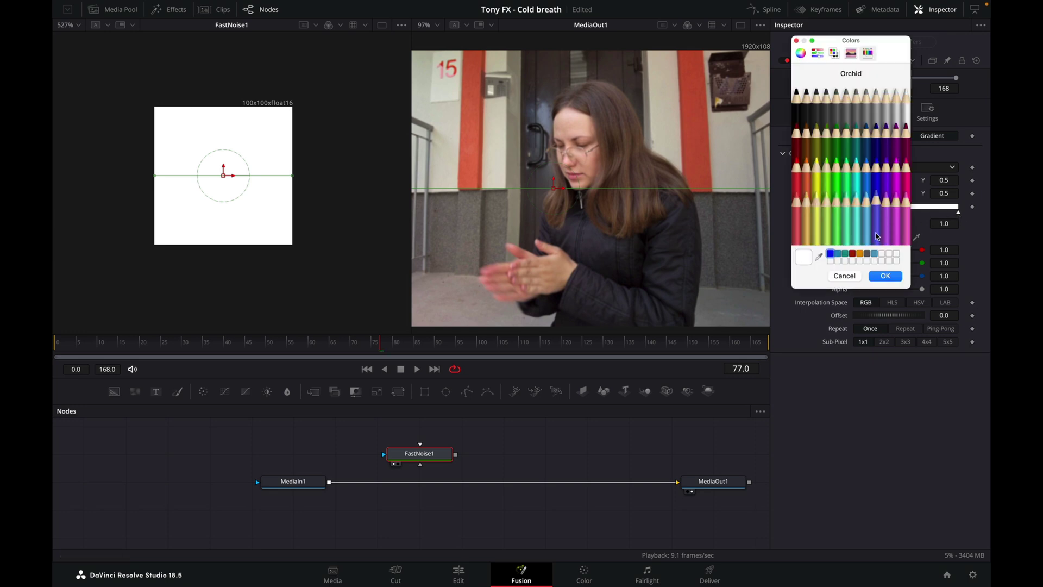
{"action": "left_click", "coordinate": [807, 97]}
{"action": "left_click", "coordinate": [797, 90]}
{"action": "left_click", "coordinate": [887, 276]}
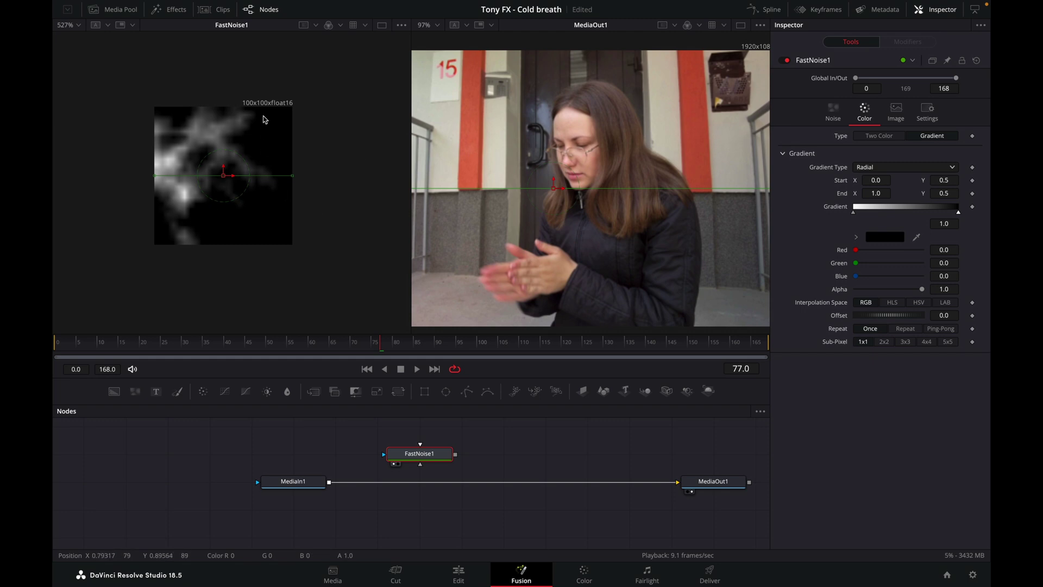
{"action": "left_click", "coordinate": [251, 341]}
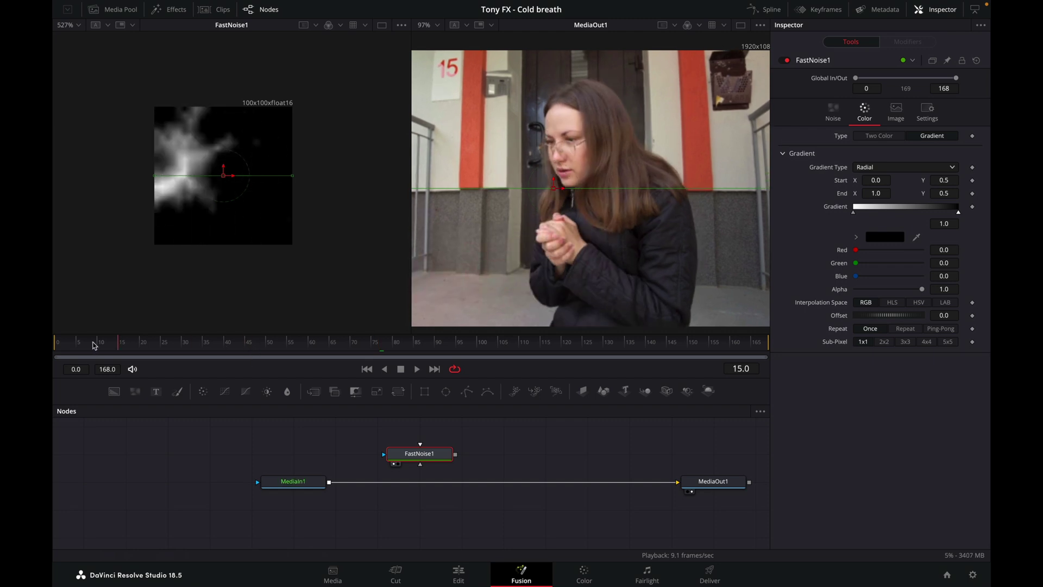
{"action": "left_click", "coordinate": [418, 370]}
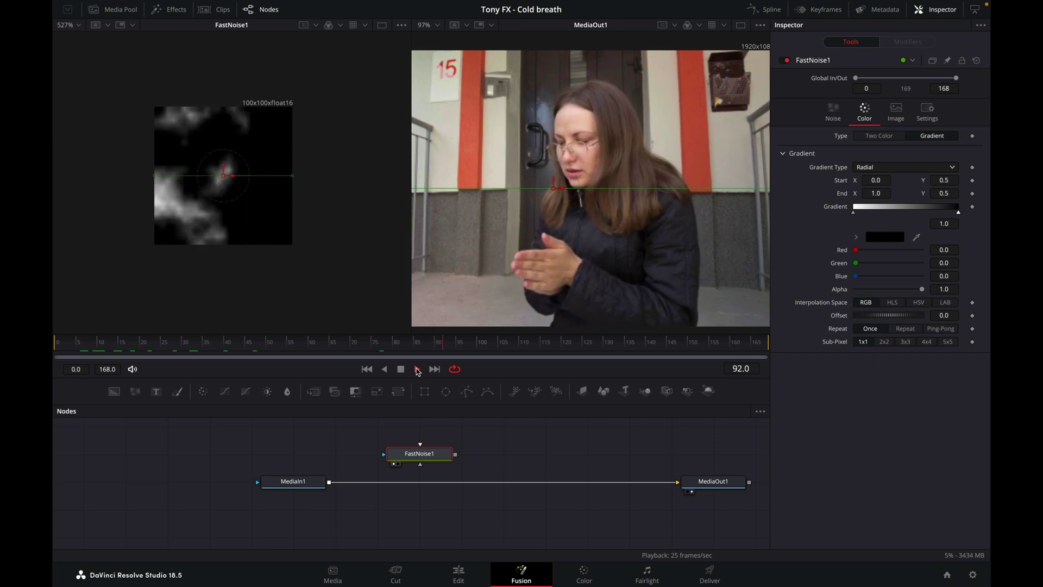
{"action": "left_click", "coordinate": [402, 370]}
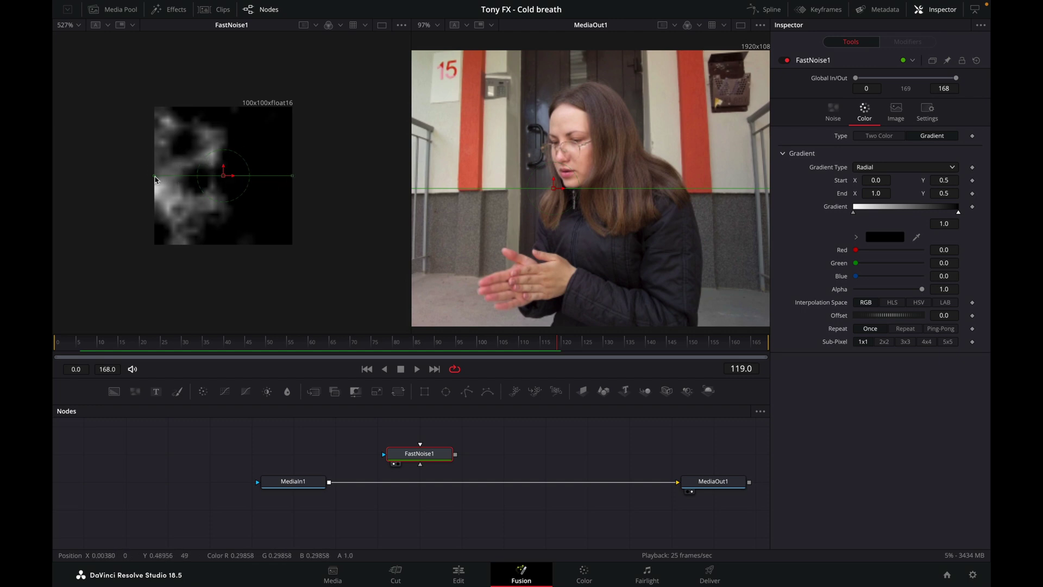
Move the radial gradient's start to about X 0.51, Y 0.5 and its end to about X 0.89, Y 0.18, and preview from frame 0.
{"action": "left_click_drag", "start_coordinate": [155, 179], "coordinate": [227, 180]}
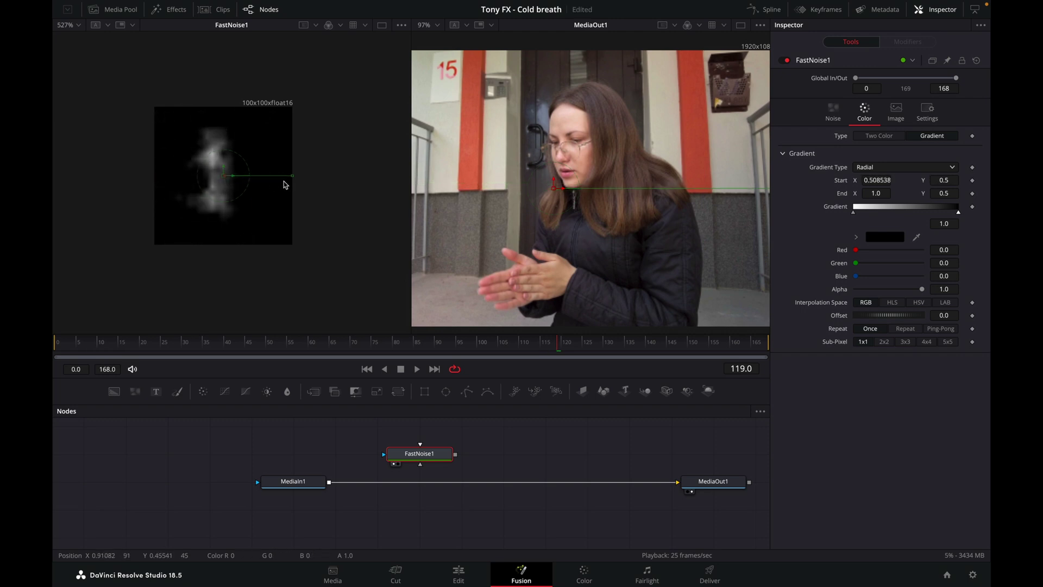
{"action": "left_click_drag", "start_coordinate": [291, 178], "coordinate": [283, 220]}
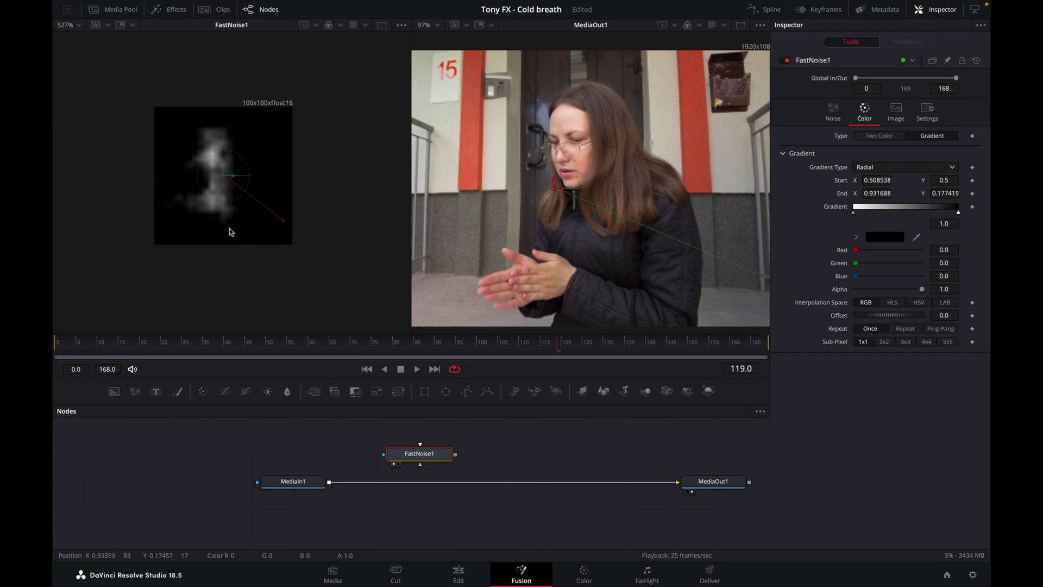
{"action": "left_click_drag", "start_coordinate": [81, 345], "coordinate": [122, 347]}
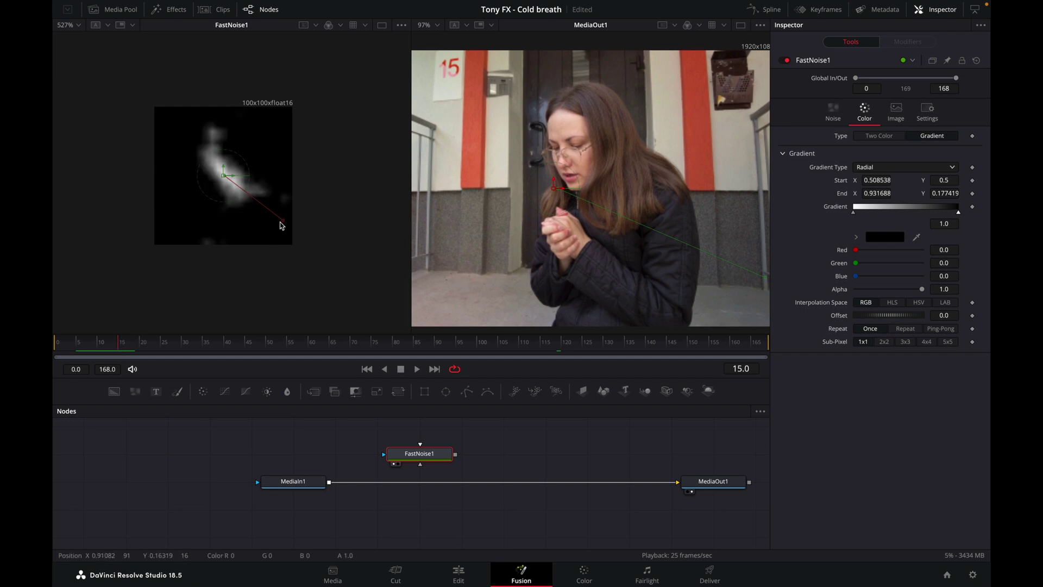
{"action": "left_click_drag", "start_coordinate": [282, 223], "coordinate": [277, 221]}
{"action": "left_click", "coordinate": [55, 353]}
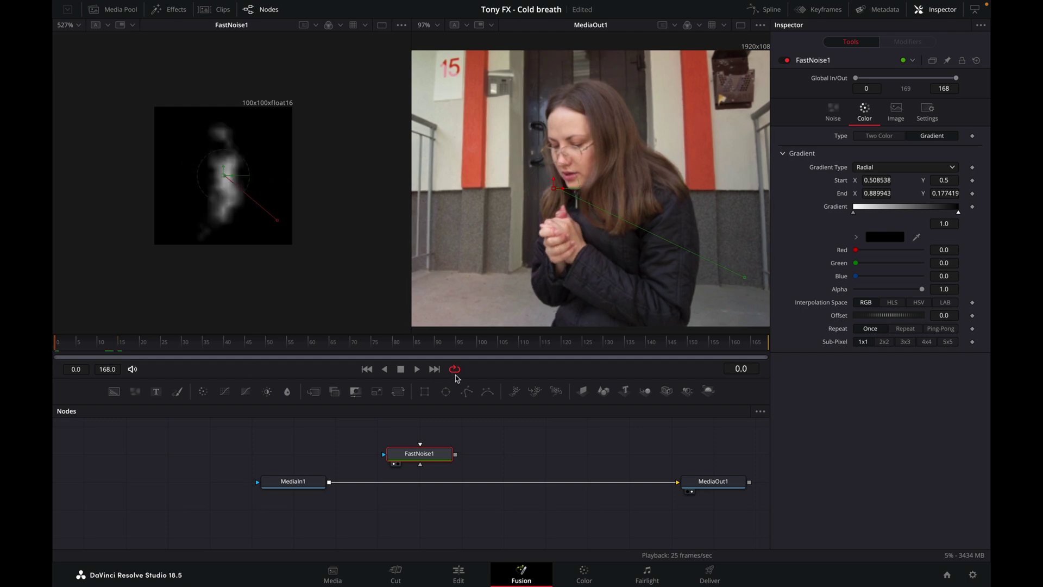
{"action": "left_click", "coordinate": [417, 369]}
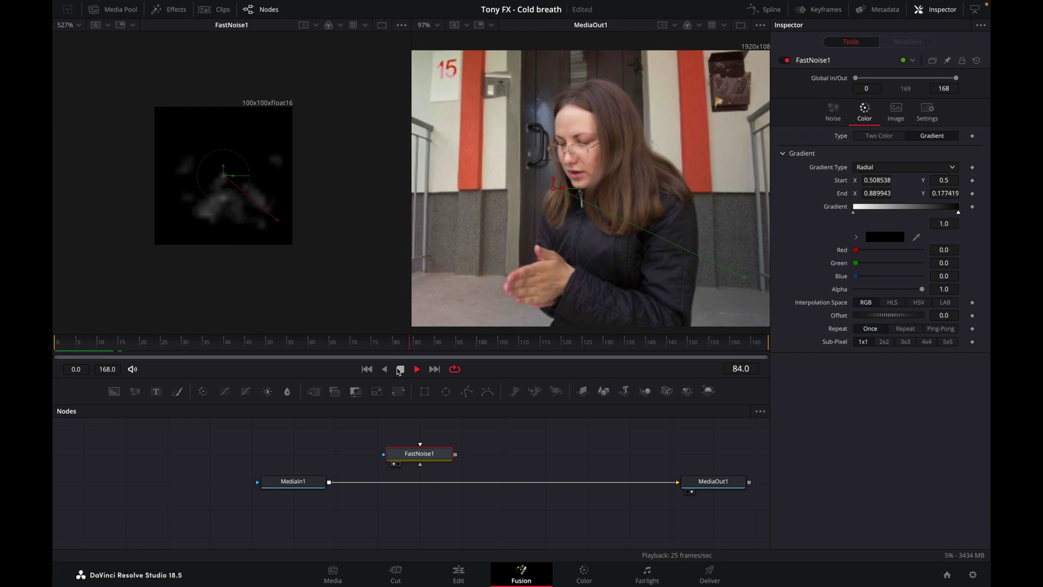
Stop the preview, set the alpha of the radial gradient's black end colour to 0, and save the project.
{"action": "left_click", "coordinate": [400, 370]}
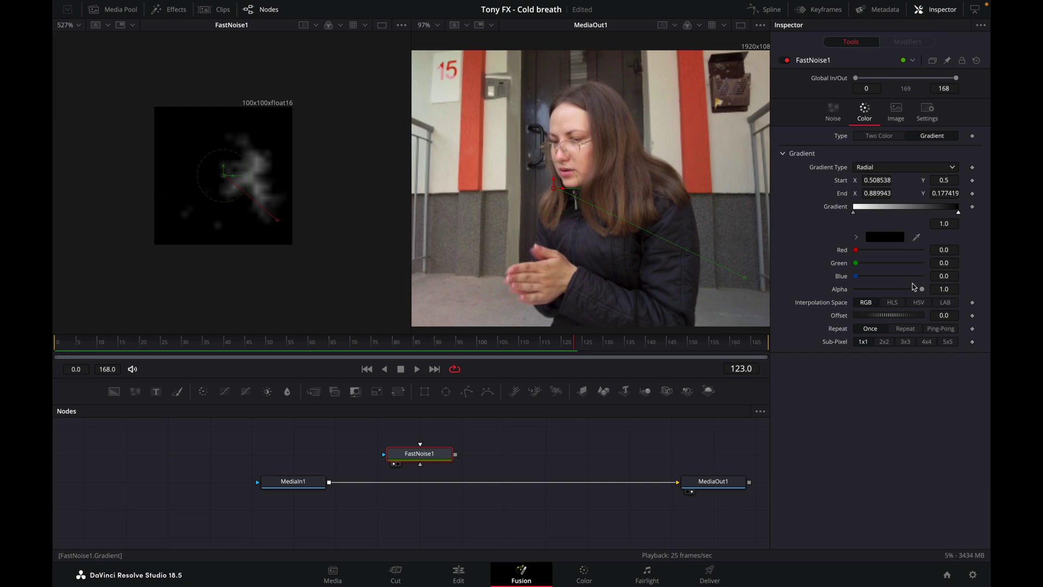
{"action": "left_click_drag", "start_coordinate": [923, 289], "coordinate": [803, 293]}
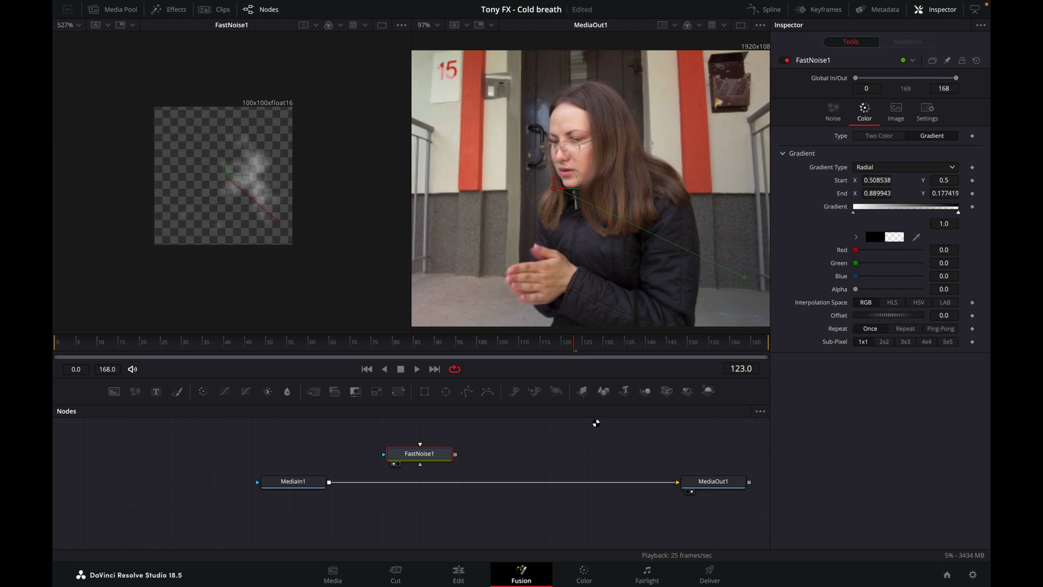
{"action": "key", "text": "ctrl+s"}
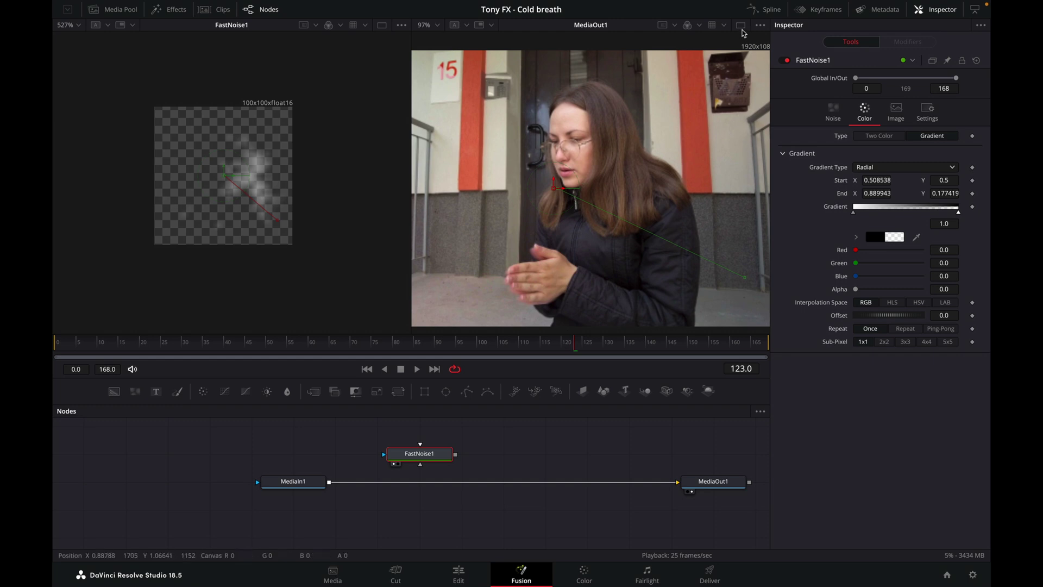
Show only the MediaOut1 viewer with a taller node area, and move FastNoise1 to free space above MediaIn1.
{"action": "left_click", "coordinate": [741, 26]}
{"action": "left_click_drag", "start_coordinate": [524, 378], "coordinate": [514, 324]}
{"action": "left_click_drag", "start_coordinate": [482, 388], "coordinate": [365, 421]}
{"action": "left_click", "coordinate": [434, 412]}
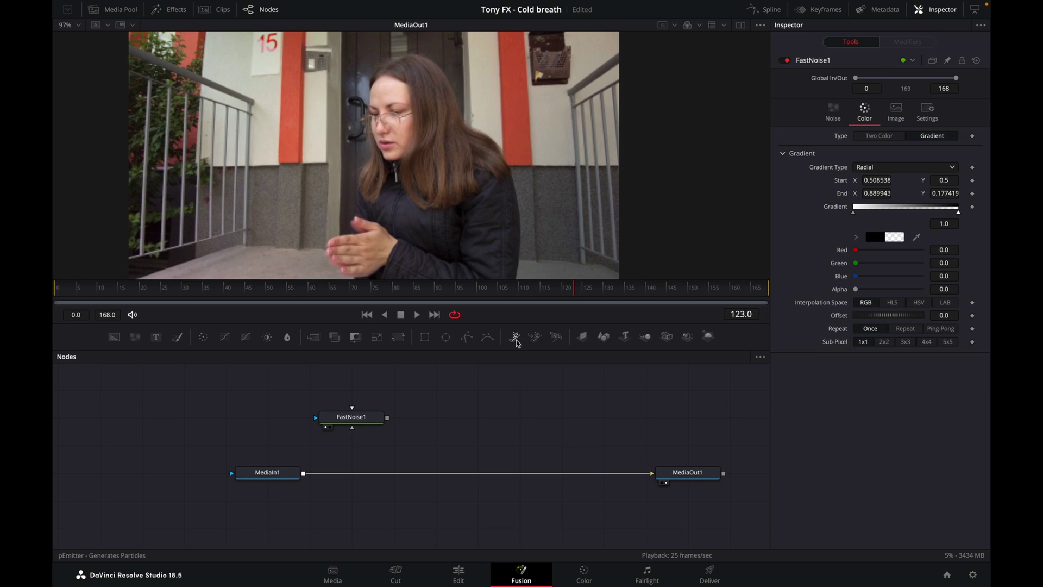
Add unconnected pEmitter, pRender and Renderer 3D nodes in a row beside FastNoise1, placing pRender close to the renderer.
{"action": "left_click_drag", "start_coordinate": [515, 338], "coordinate": [466, 416]}
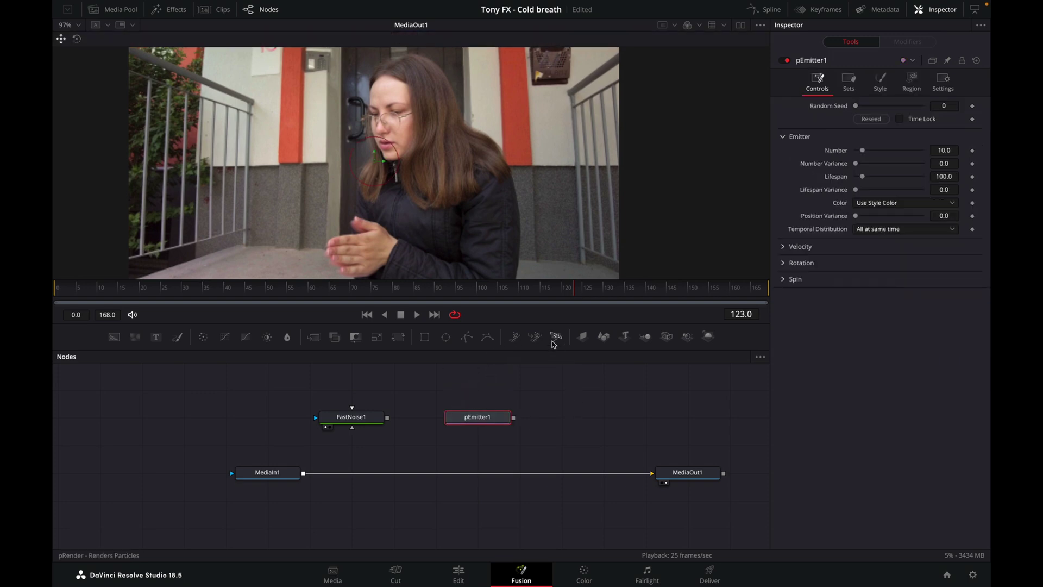
{"action": "left_click_drag", "start_coordinate": [555, 344], "coordinate": [562, 418]}
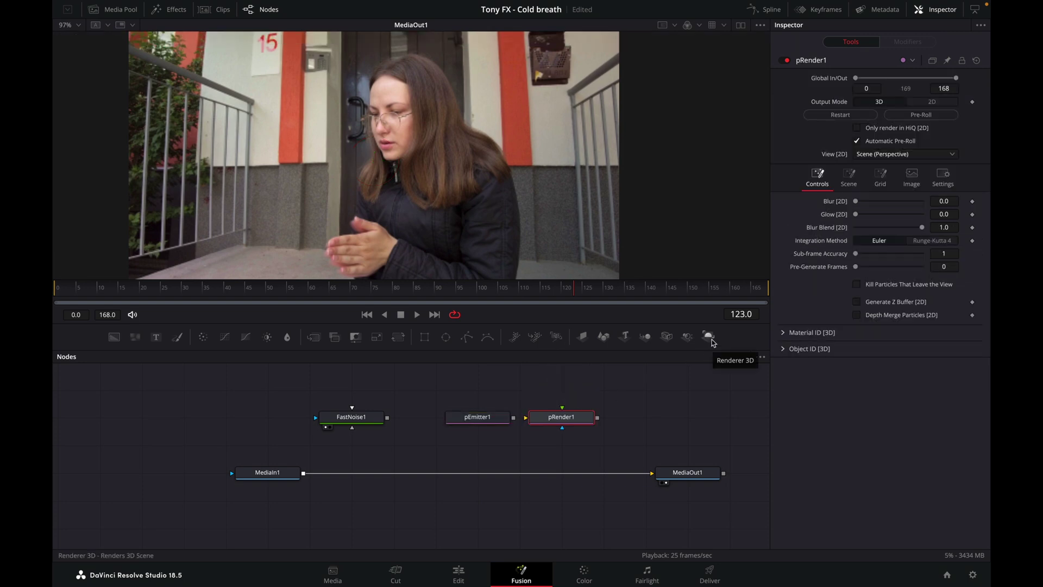
{"action": "left_click_drag", "start_coordinate": [709, 336], "coordinate": [688, 418]}
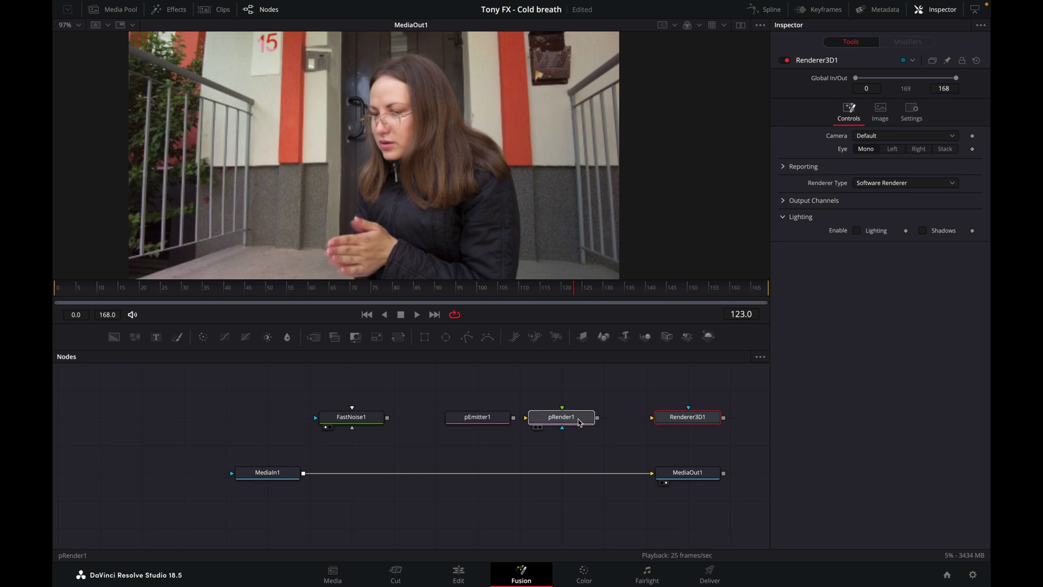
{"action": "left_click_drag", "start_coordinate": [550, 423], "coordinate": [592, 423]}
{"action": "left_click", "coordinate": [592, 423]}
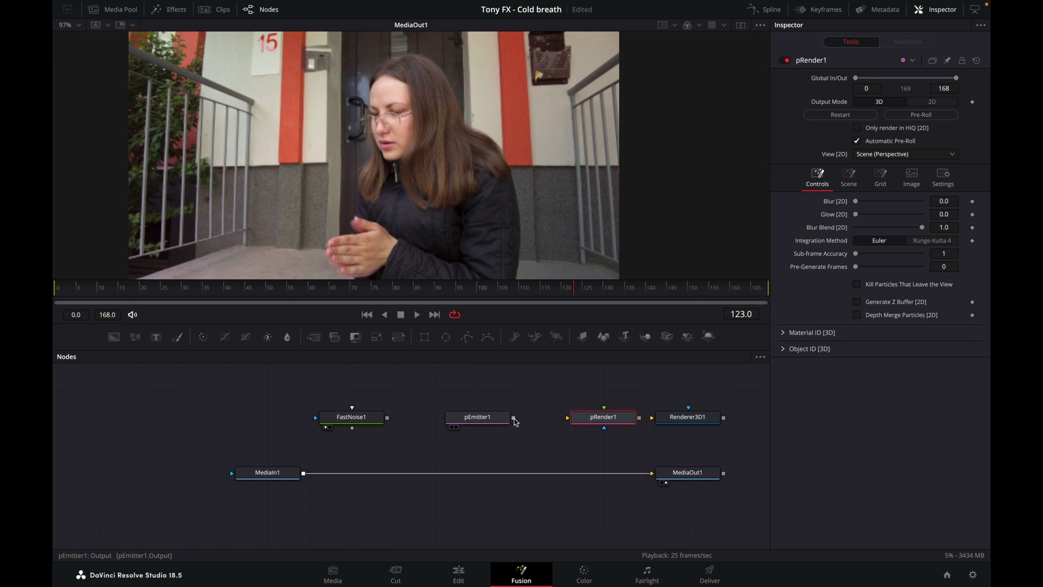
Connect pEmitter1 through pRender1 to Renderer3D1, and merge the rendered output over MediaIn1 ahead of MediaOut1.
{"action": "left_click_drag", "start_coordinate": [513, 417], "coordinate": [658, 417]}
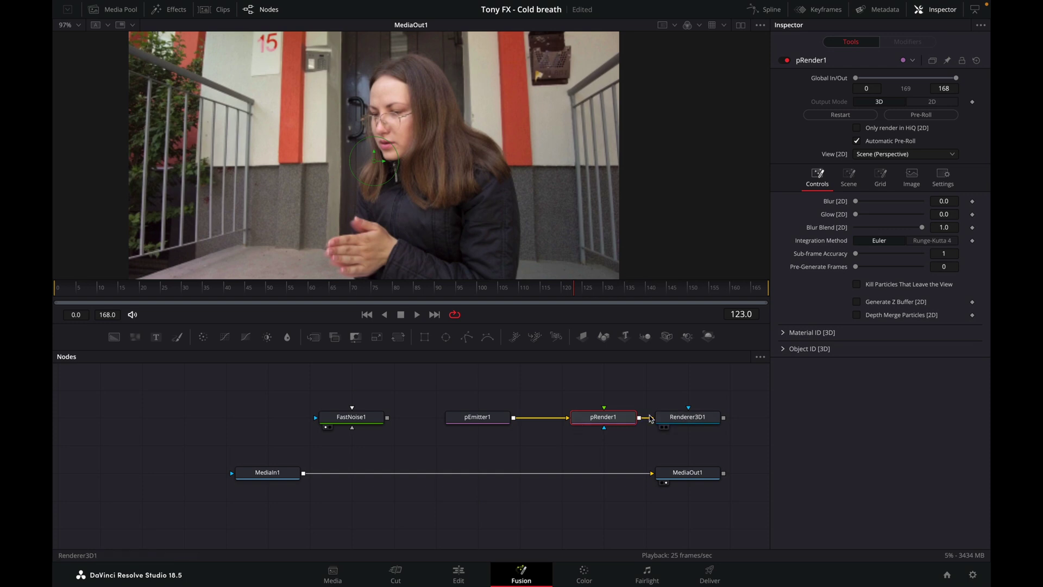
{"action": "left_click_drag", "start_coordinate": [723, 418], "coordinate": [303, 475]}
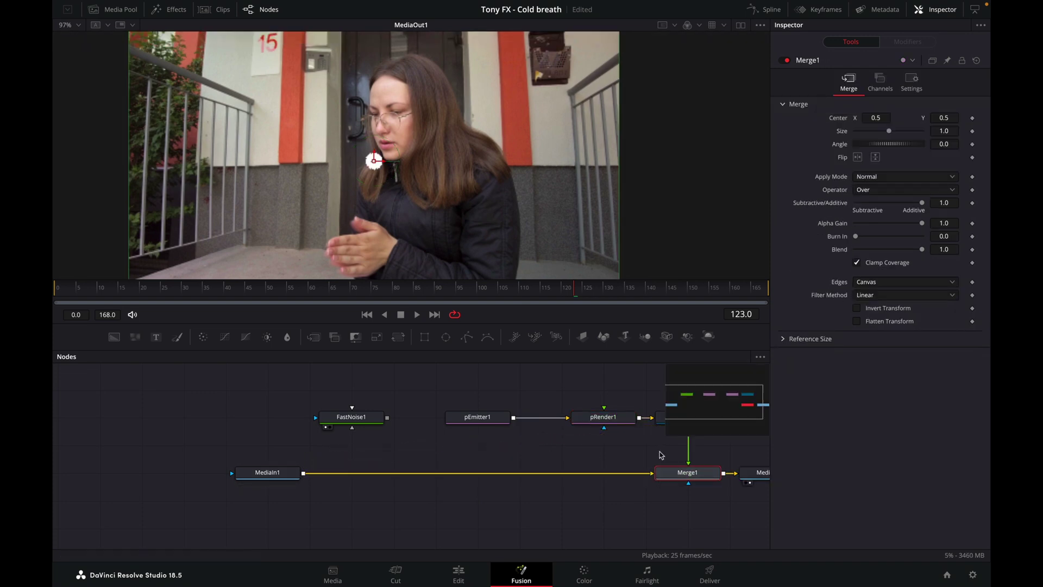
{"action": "left_click_drag", "start_coordinate": [624, 454], "coordinate": [525, 454]}
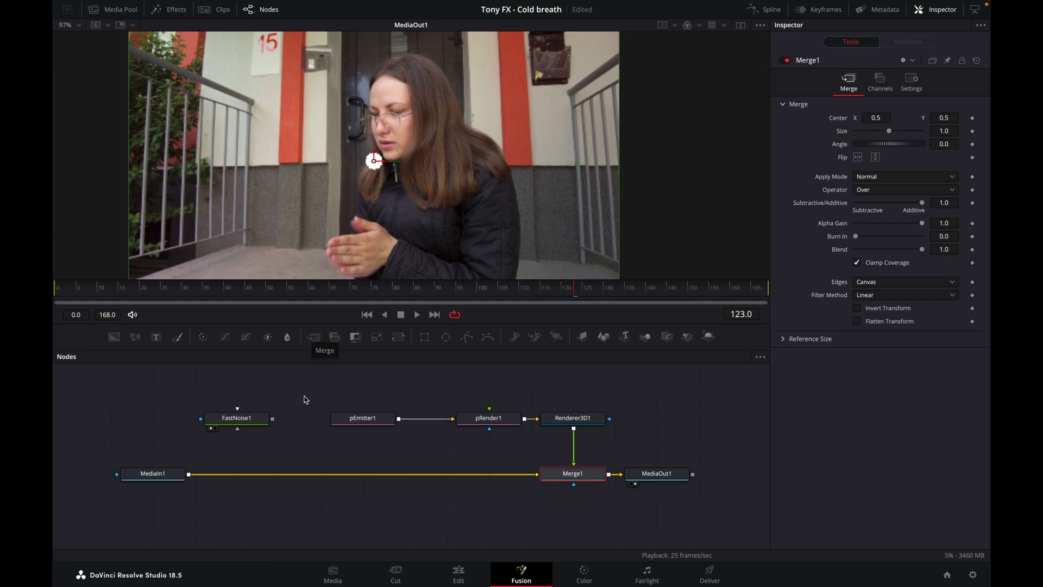
Set pEmitter1's particle style to Bitmap with Animate on Particle Birth Time, and connect FastNoise1 as its style bitmap.
{"action": "left_click", "coordinate": [356, 423]}
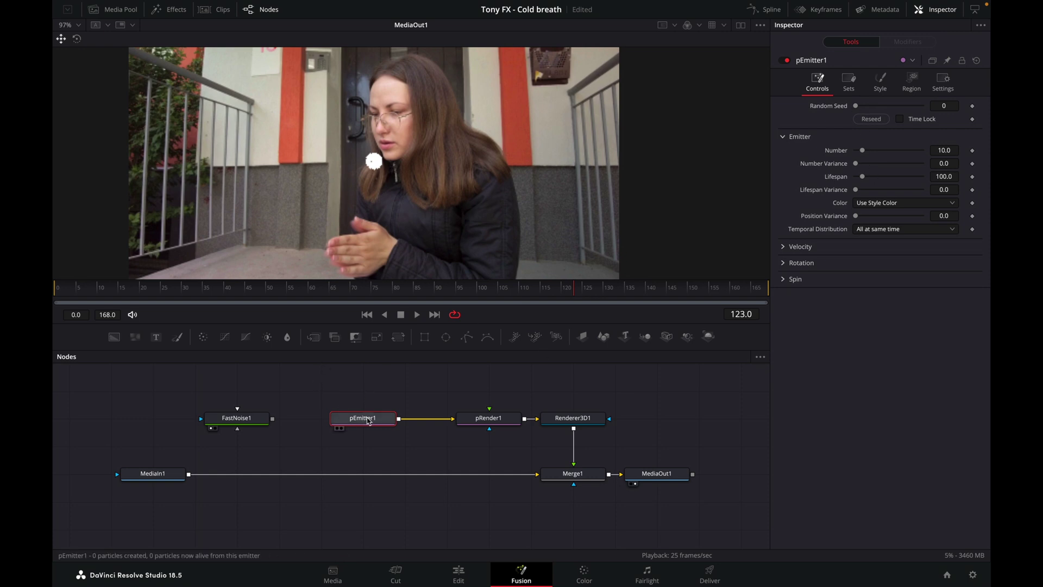
{"action": "left_click", "coordinate": [880, 81]}
{"action": "left_click", "coordinate": [874, 118]}
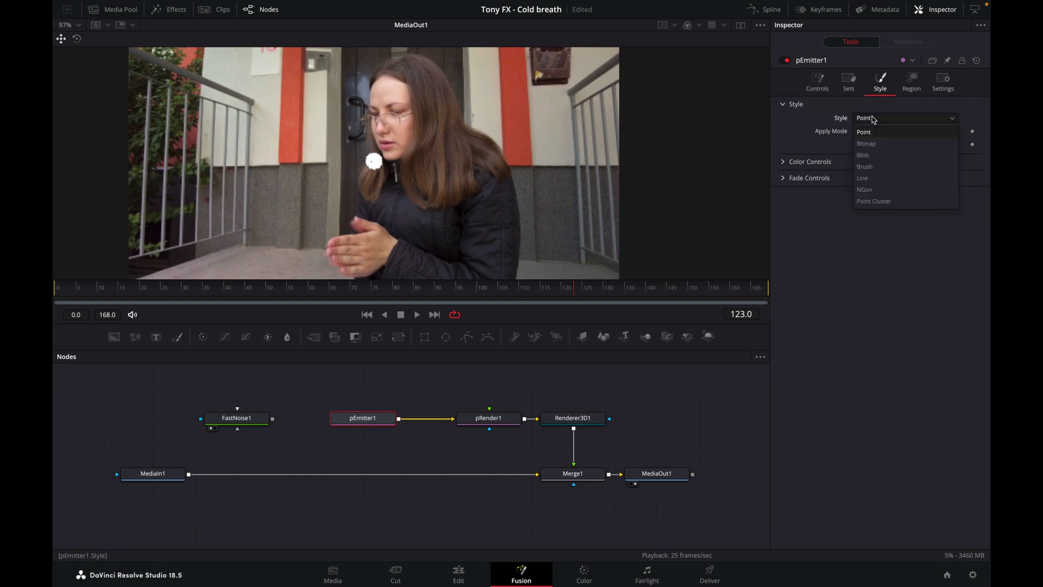
{"action": "left_click", "coordinate": [866, 143]}
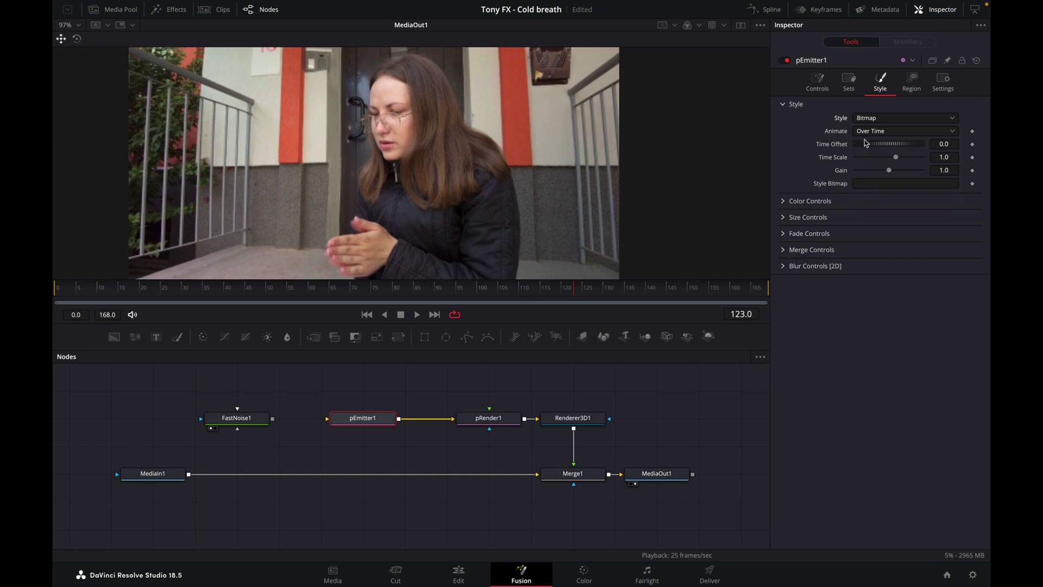
{"action": "left_click", "coordinate": [875, 132]}
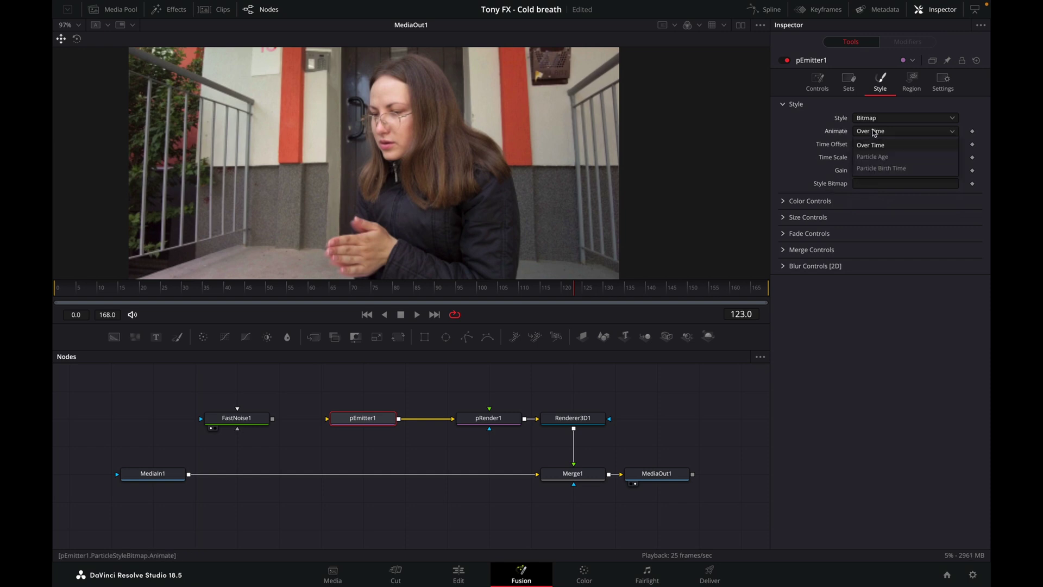
{"action": "left_click", "coordinate": [874, 168]}
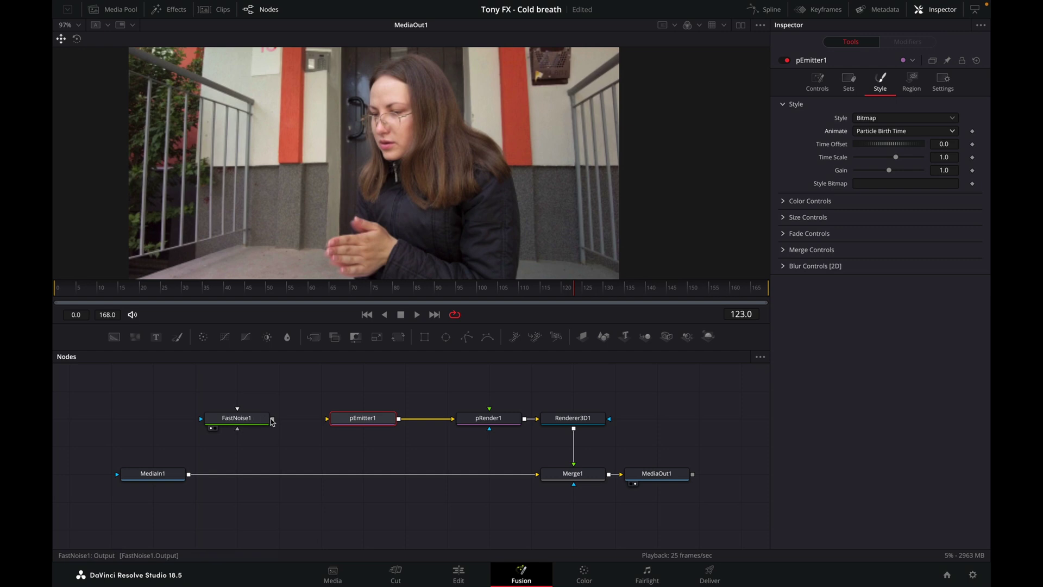
{"action": "left_click_drag", "start_coordinate": [272, 419], "coordinate": [335, 423]}
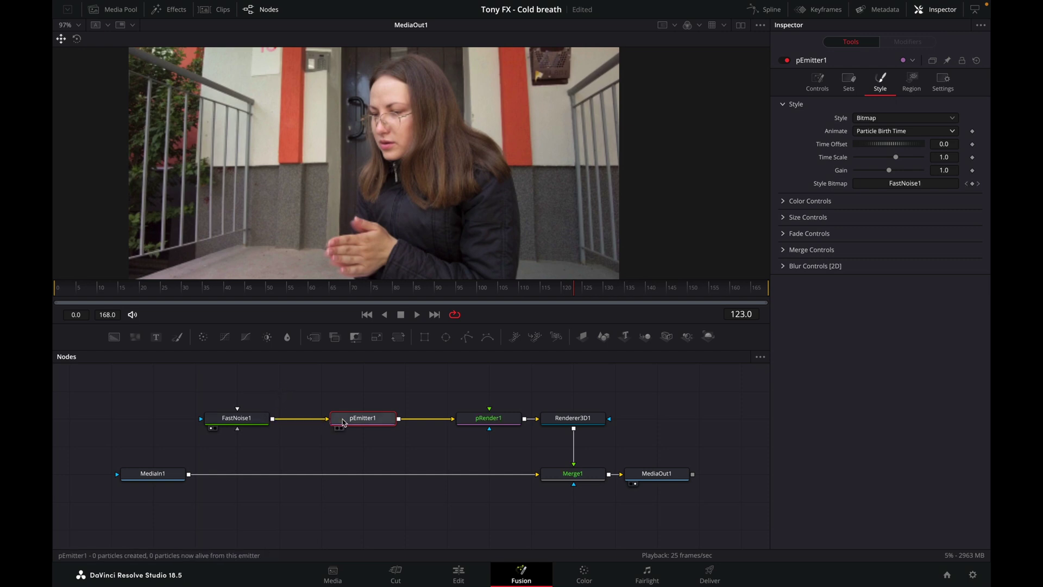
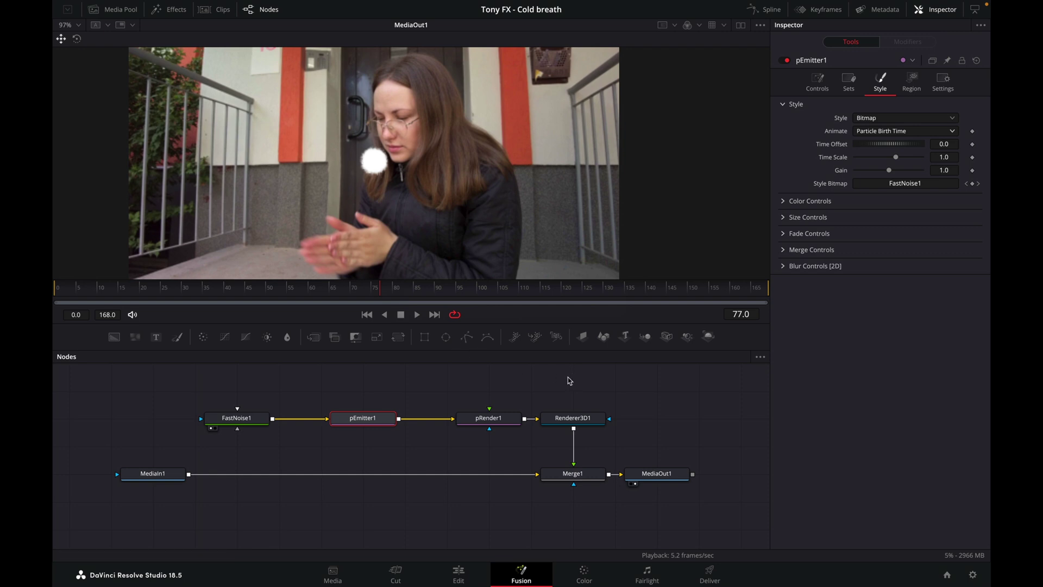
Set pEmitter1's particle number to 0.8 and its lifespan to 90.
{"action": "left_click", "coordinate": [822, 96]}
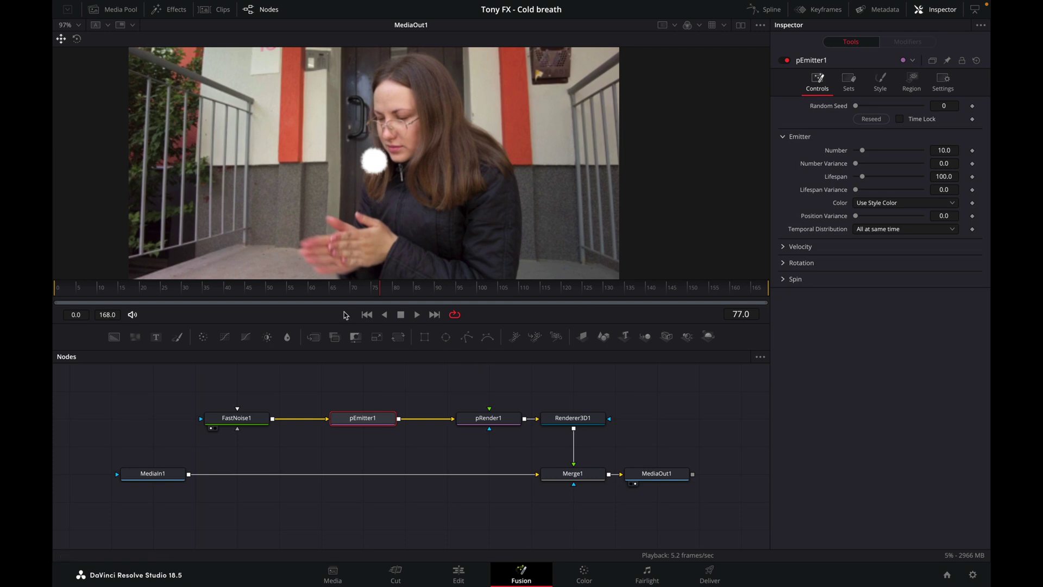
{"action": "left_click", "coordinate": [949, 150]}
{"action": "key", "text": "Tab"}
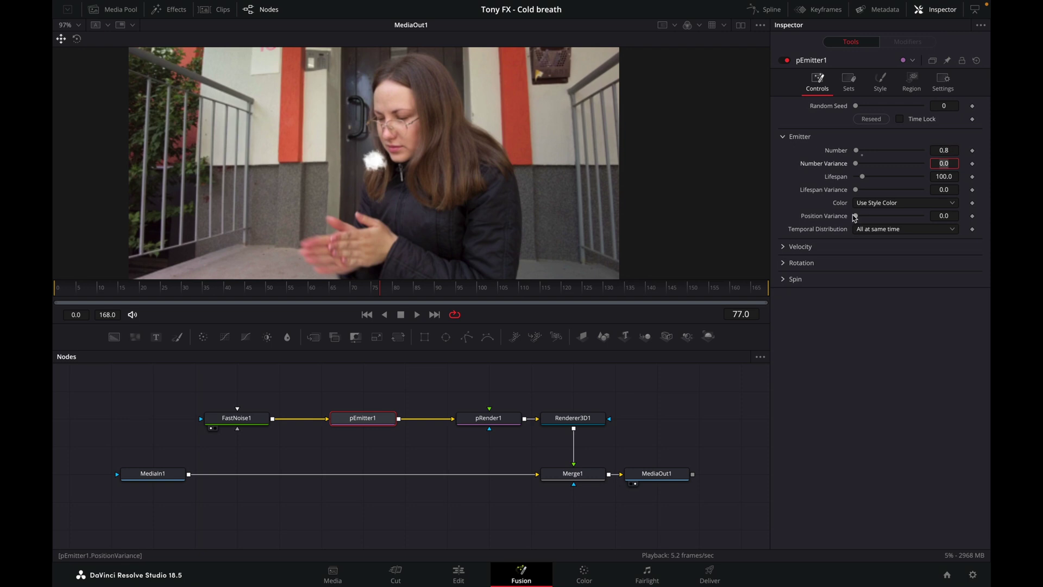
{"action": "left_click", "coordinate": [949, 176]}
{"action": "left_click", "coordinate": [948, 177]}
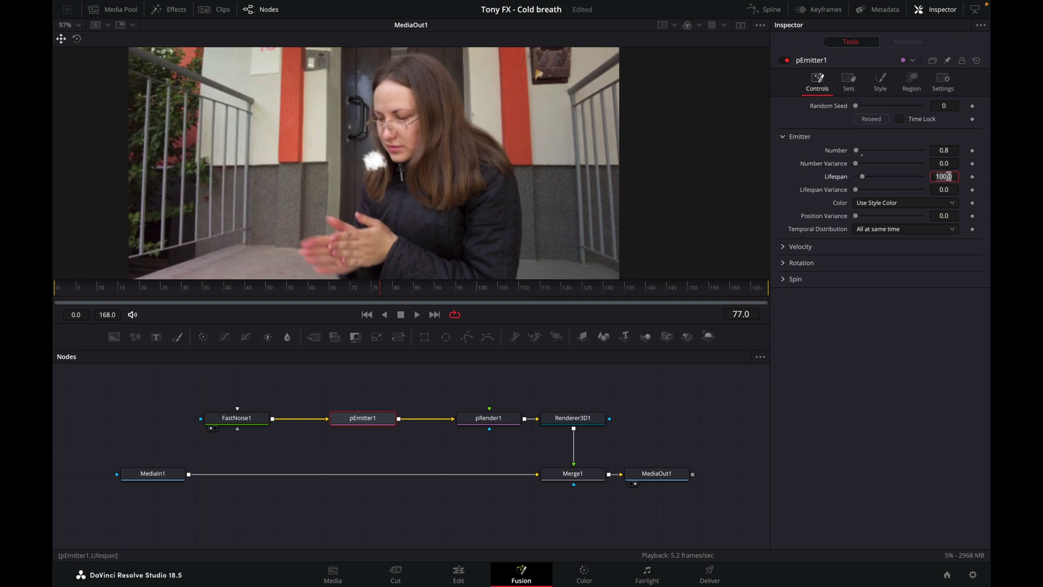
{"action": "type", "text": "90"}
{"action": "key", "text": "Tab"}
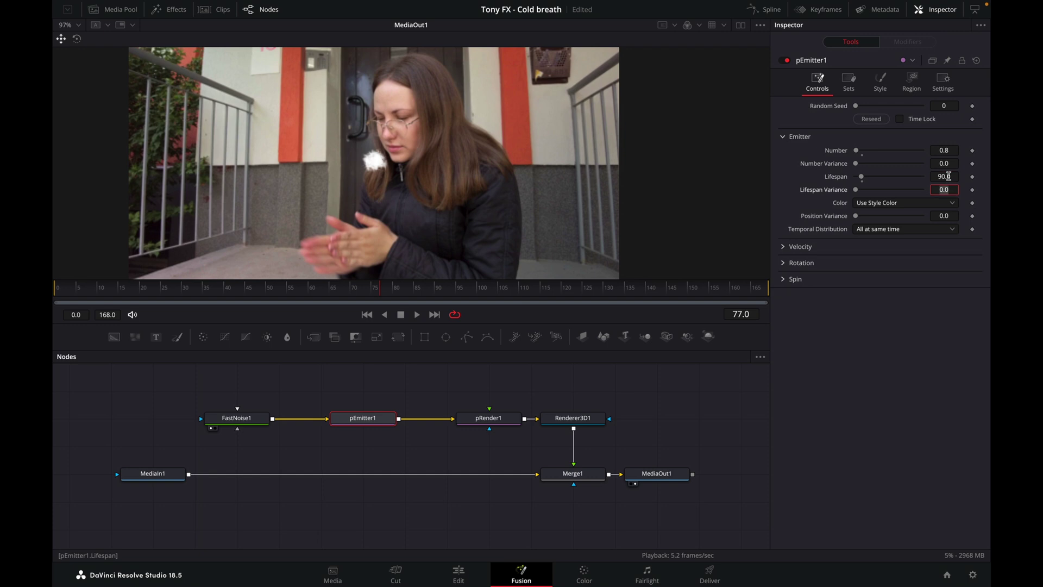
Set pEmitter1's velocity to 0.06 and preview the particle motion from early in the clip.
{"action": "left_click", "coordinate": [781, 248]}
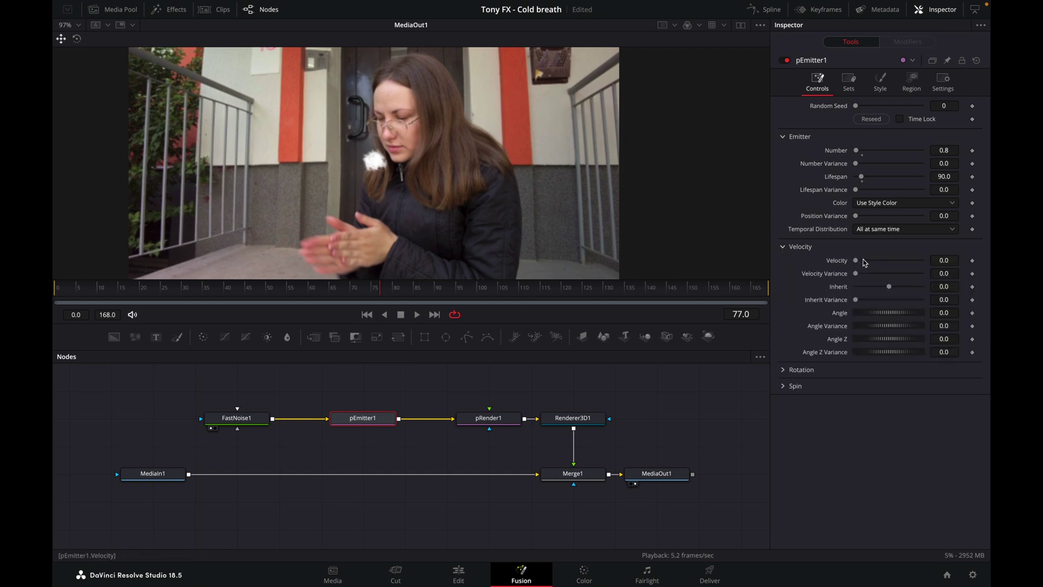
{"action": "left_click", "coordinate": [953, 261]}
{"action": "type", "text": "0.06"}
{"action": "key", "text": "Tab"}
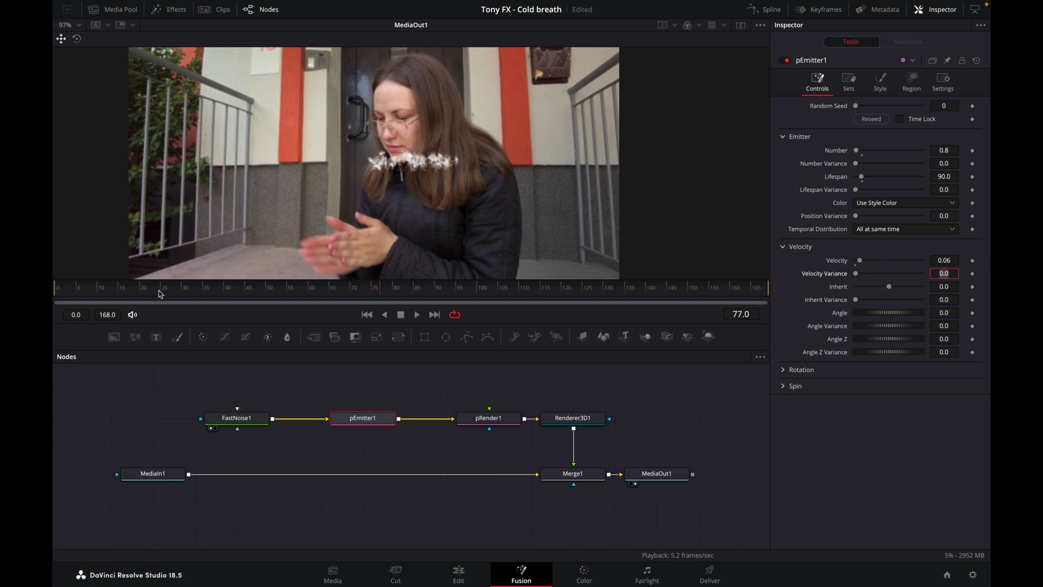
{"action": "left_click_drag", "start_coordinate": [161, 293], "coordinate": [73, 293]}
{"action": "left_click", "coordinate": [417, 315]}
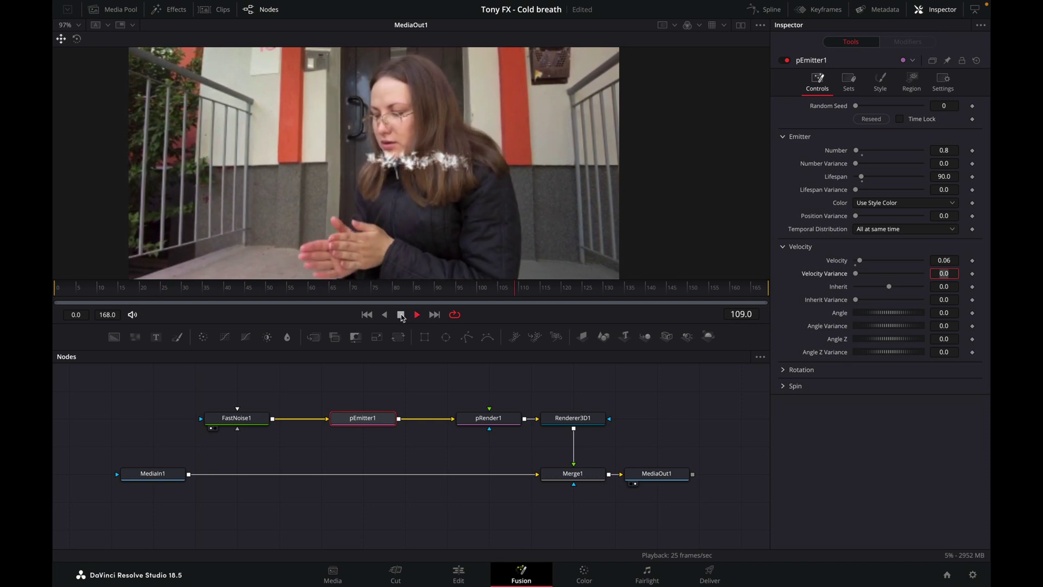
{"action": "left_click", "coordinate": [401, 315]}
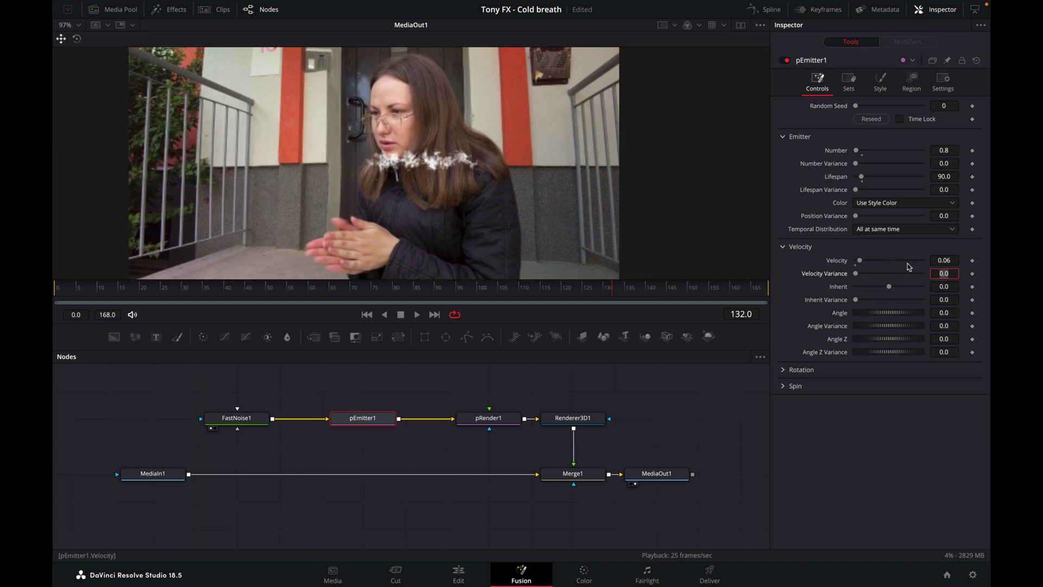
Set pEmitter1's velocity to 0.09 and preview the faster particles from the clip's beginning.
{"action": "left_click", "coordinate": [953, 260]}
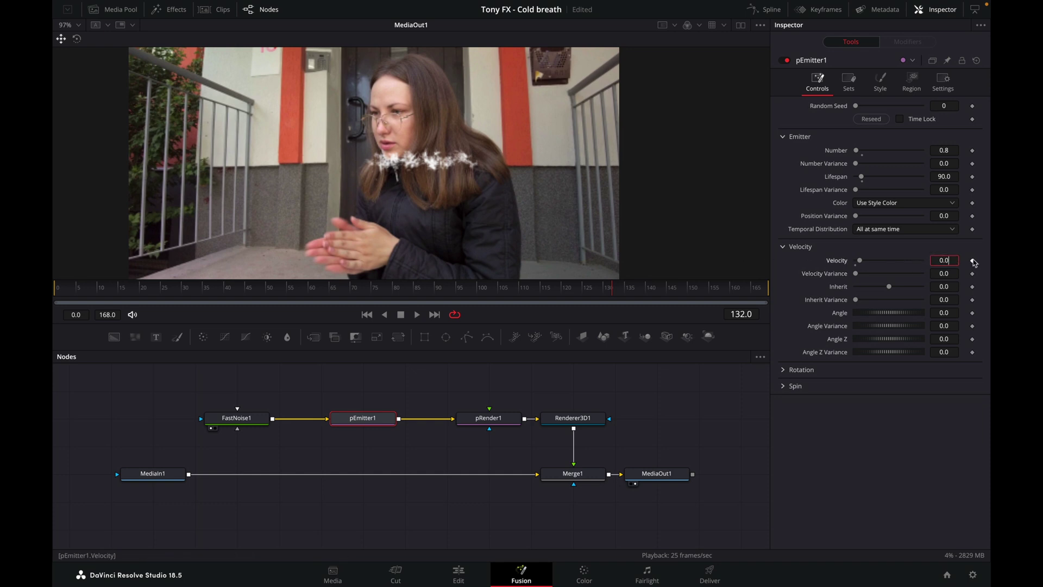
{"action": "key", "text": "Tab"}
{"action": "left_click", "coordinate": [367, 315]}
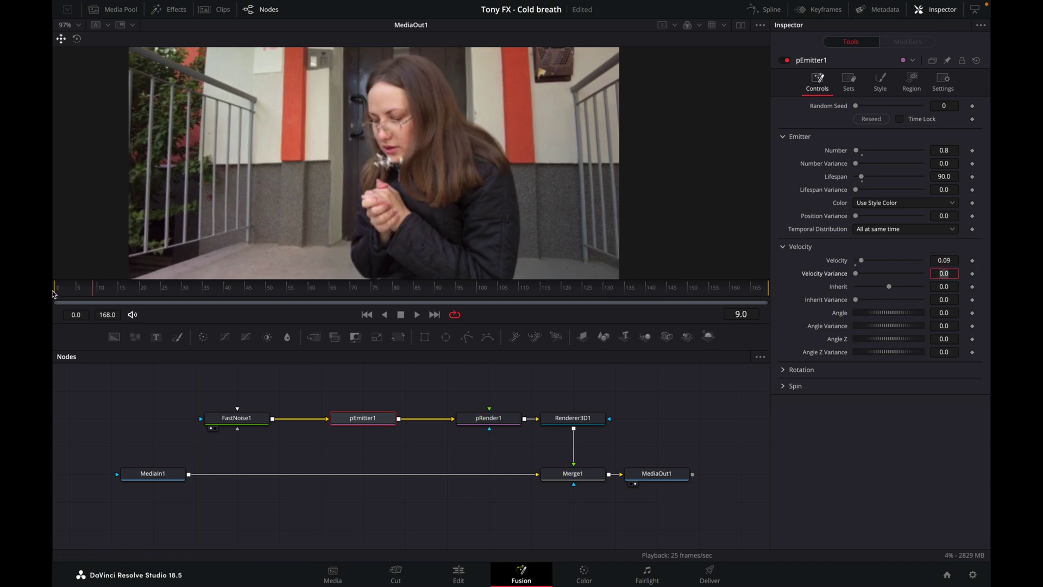
{"action": "left_click", "coordinate": [414, 314]}
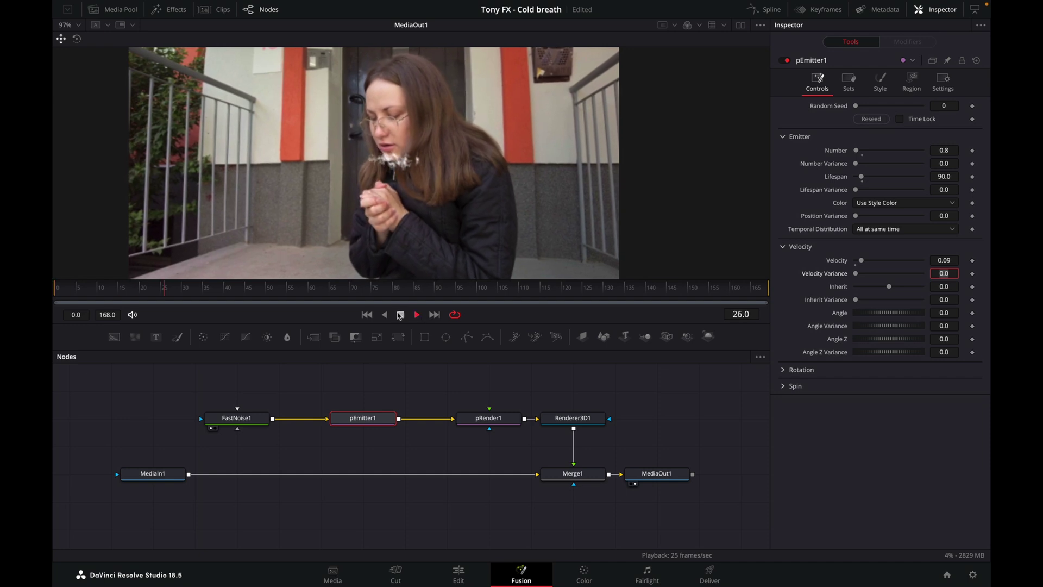
{"action": "left_click", "coordinate": [400, 315]}
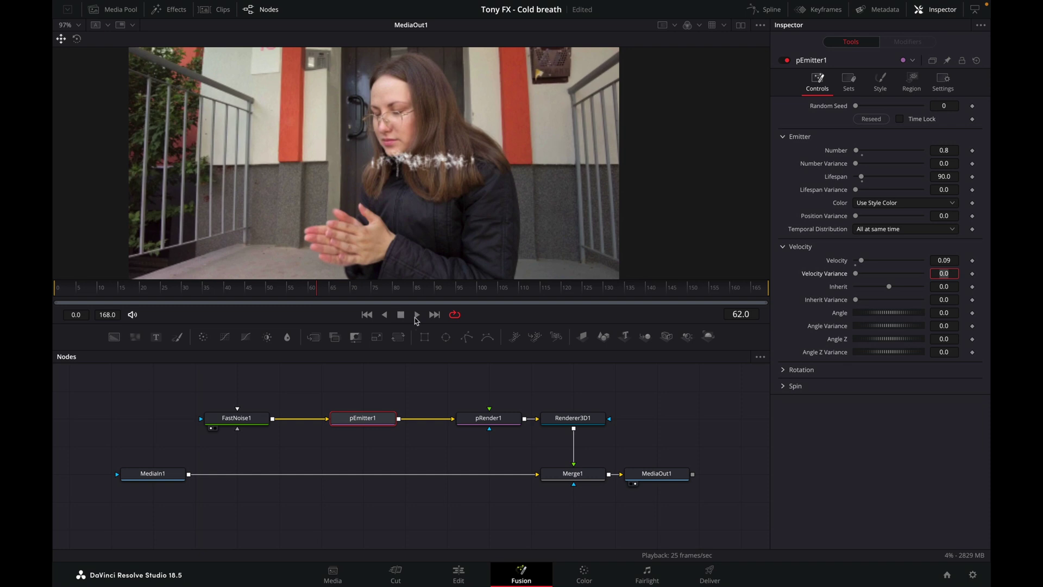
Set pEmitter1's velocity angle to 180 and preview the emission direction from the clip's beginning.
{"action": "left_click", "coordinate": [947, 313]}
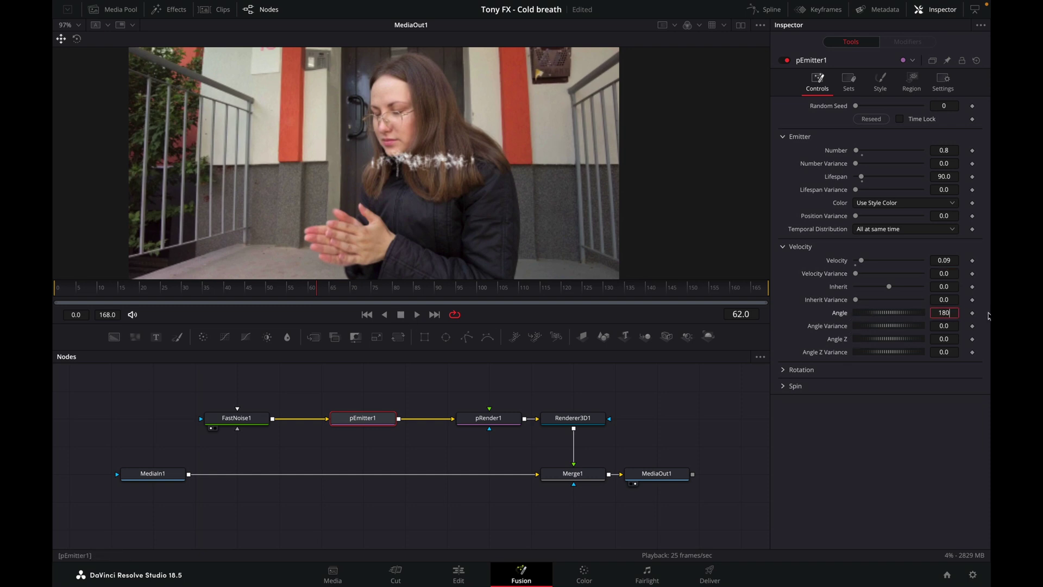
{"action": "key", "text": "Tab"}
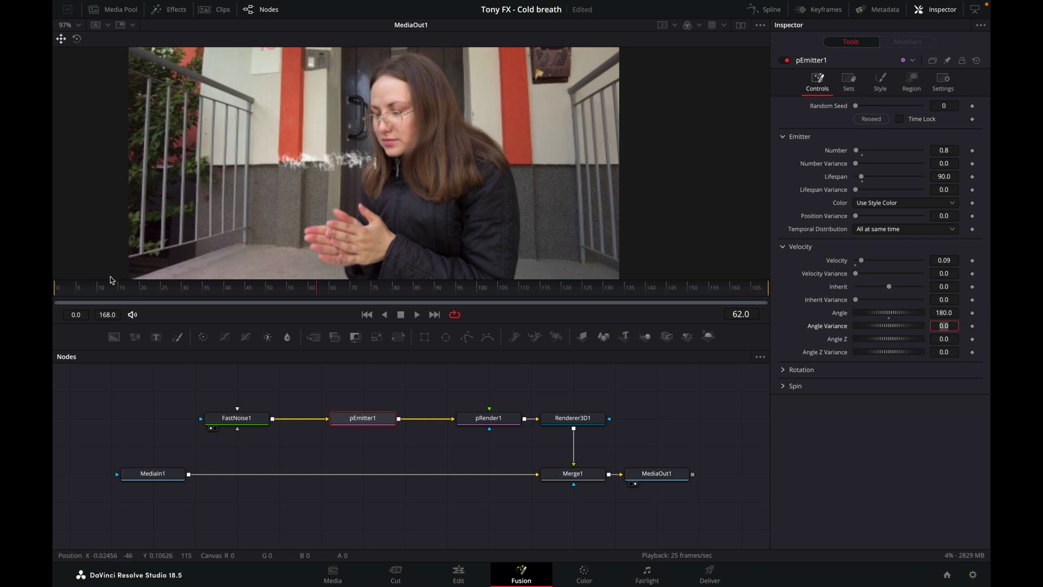
{"action": "left_click", "coordinate": [58, 287]}
{"action": "left_click", "coordinate": [417, 315]}
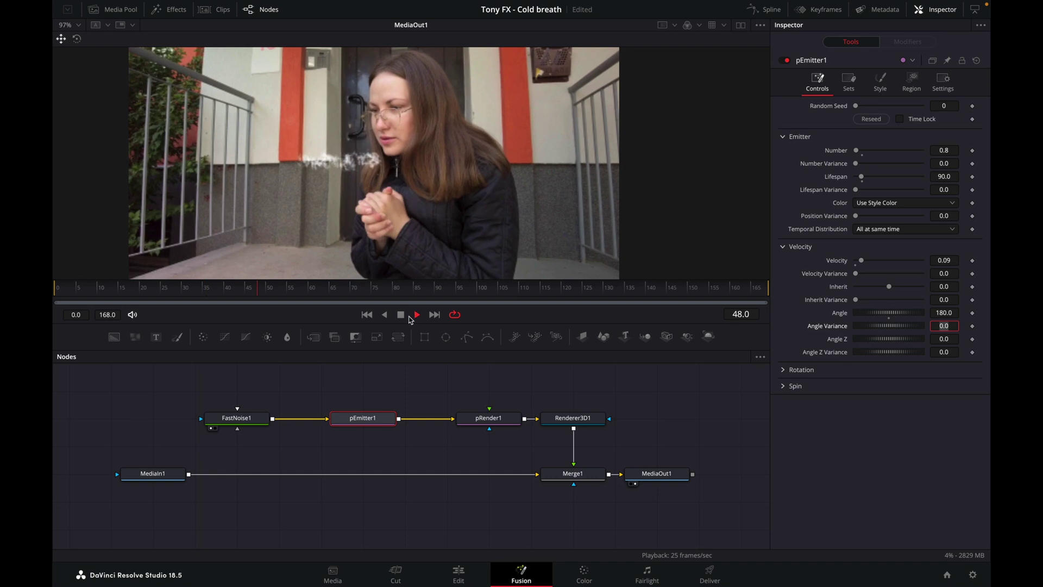
{"action": "left_click", "coordinate": [398, 318]}
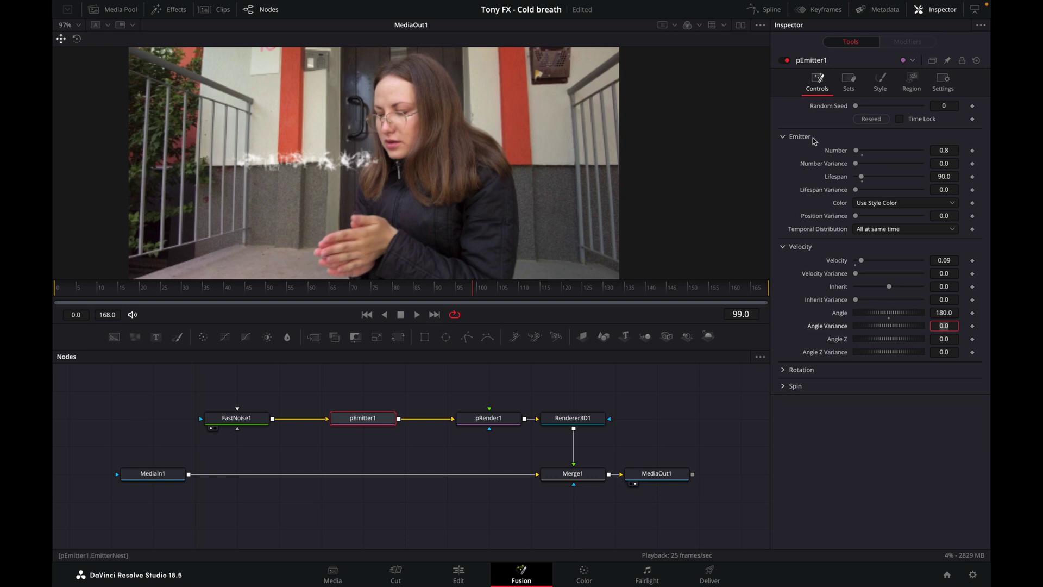
Set the particle size to 1.6 in pEmitter1's style settings.
{"action": "left_click", "coordinate": [881, 83]}
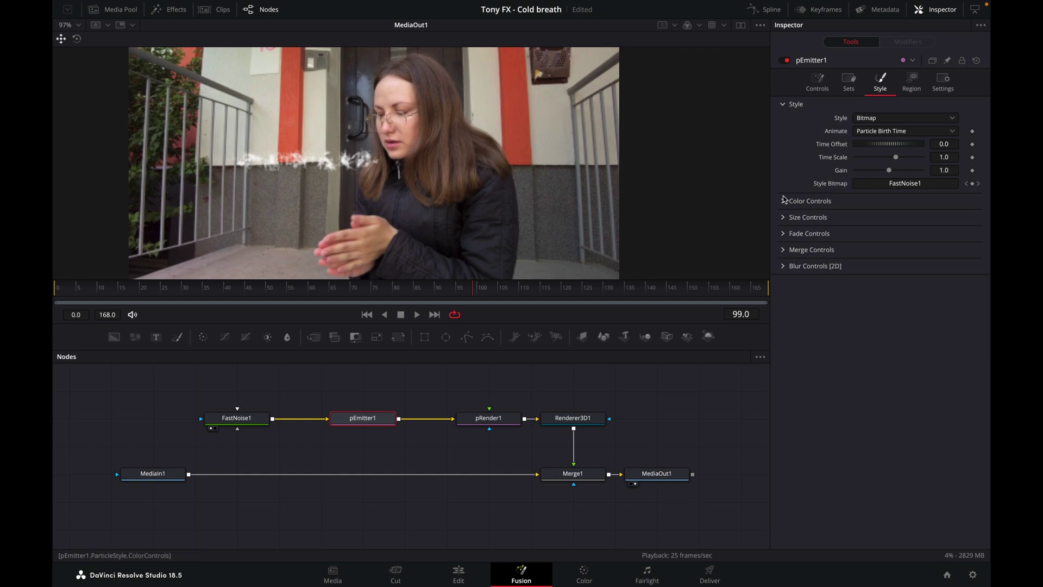
{"action": "left_click", "coordinate": [784, 219]}
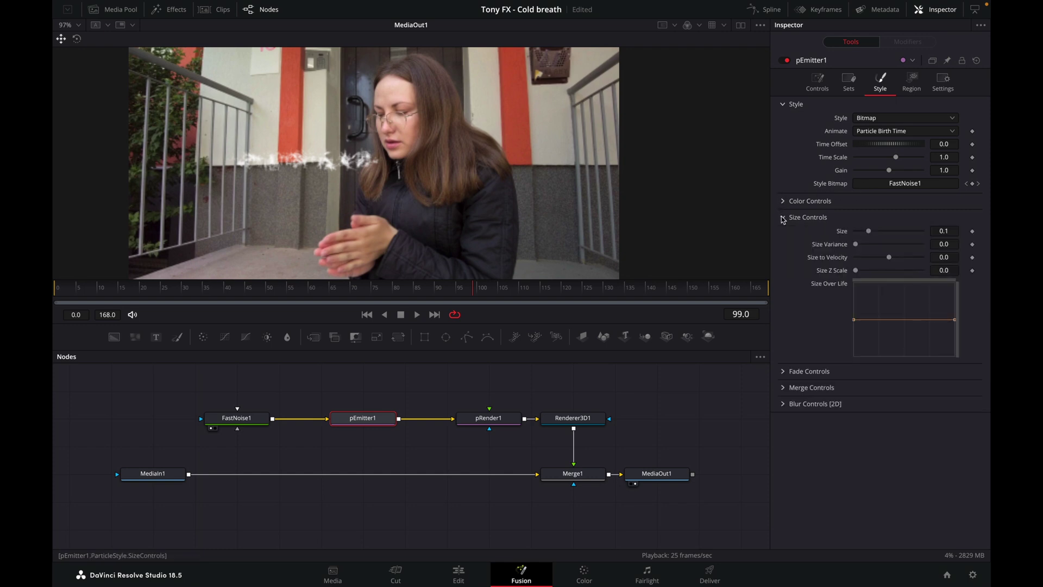
{"action": "left_click", "coordinate": [952, 232]}
{"action": "type", "text": "1.6"}
{"action": "key", "text": "Tab"}
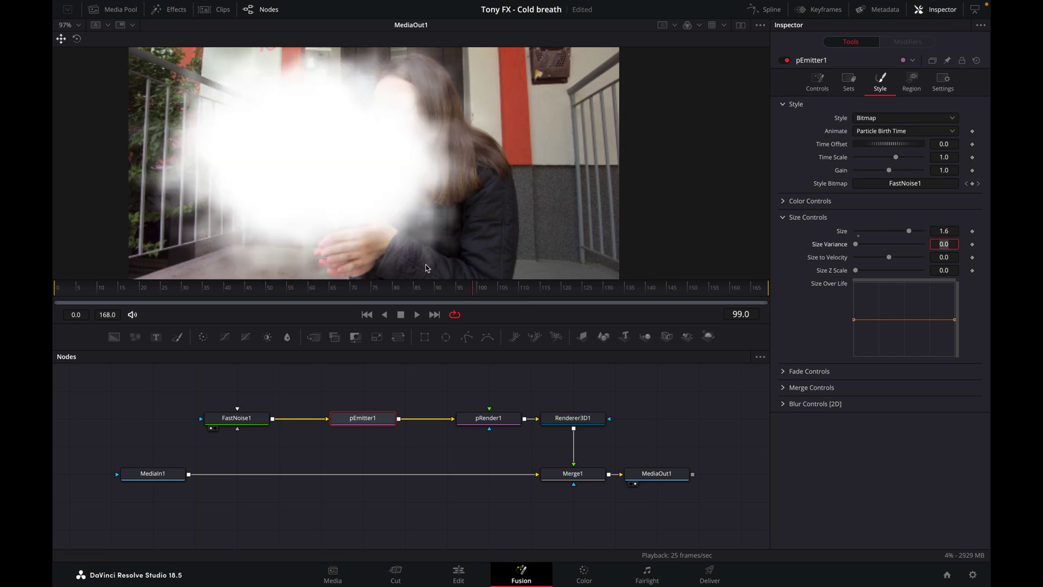
Reshape pEmitter1's Size Over Life curve to rise from near zero to about a quarter height, and preview it from the clip's beginning.
{"action": "scroll", "coordinate": [467, 187], "scroll_direction": "down", "scroll_amount": 2}
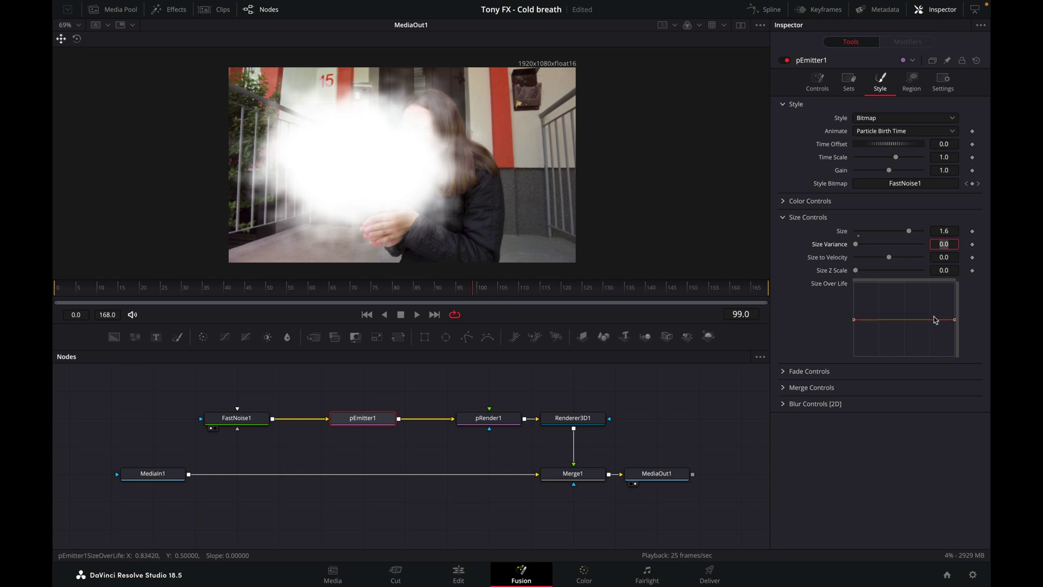
{"action": "left_click_drag", "start_coordinate": [854, 320], "coordinate": [856, 350]}
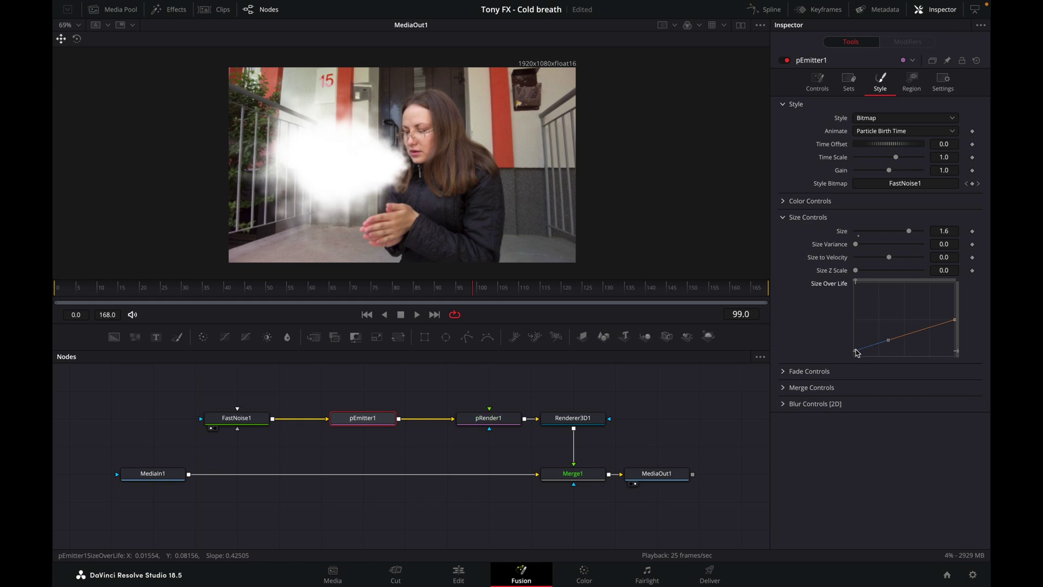
{"action": "left_click_drag", "start_coordinate": [955, 323], "coordinate": [955, 337]}
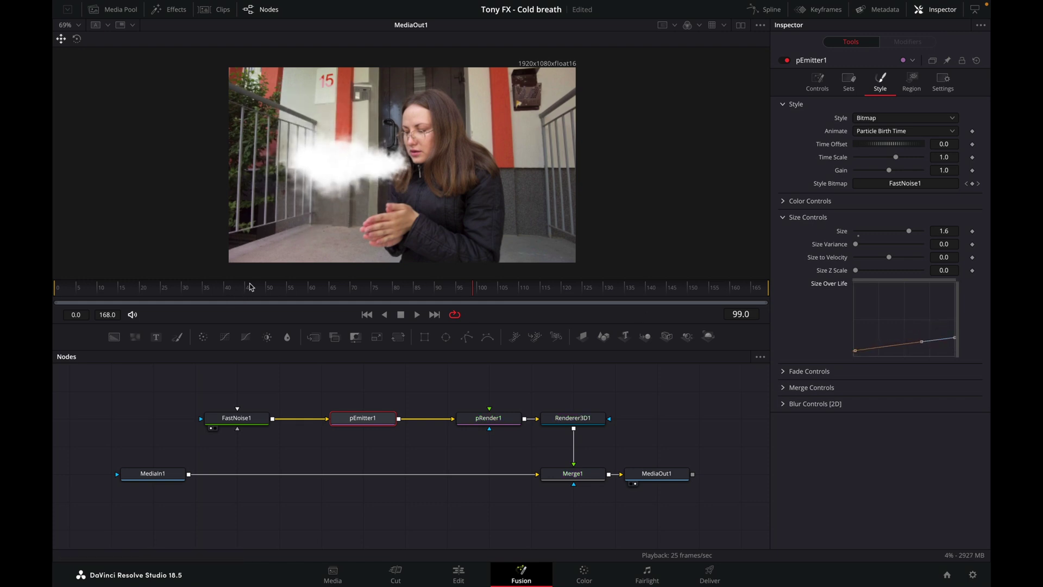
{"action": "key", "text": "Home"}
{"action": "left_click", "coordinate": [416, 315]}
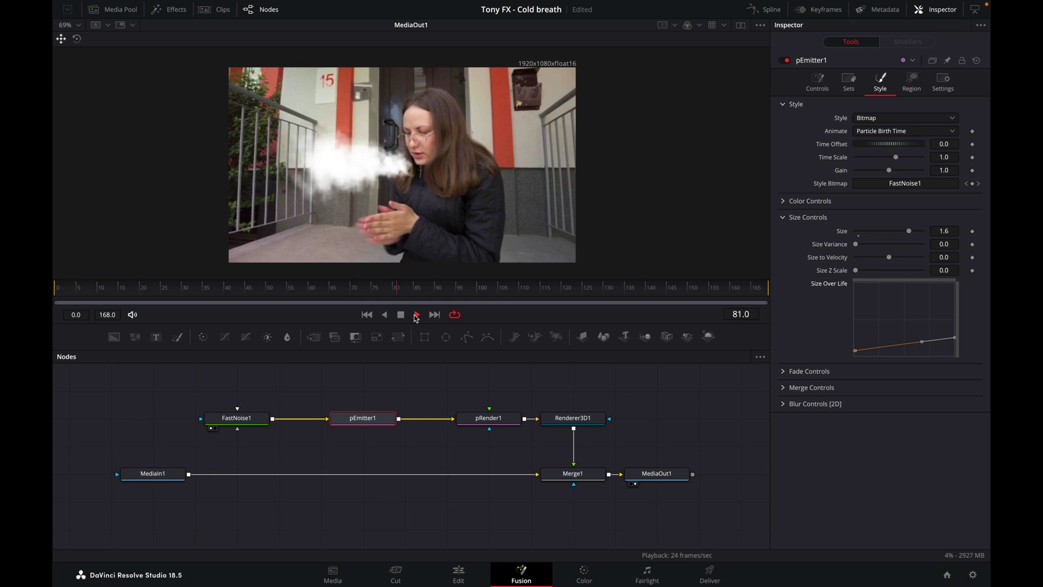
{"action": "left_click", "coordinate": [399, 315]}
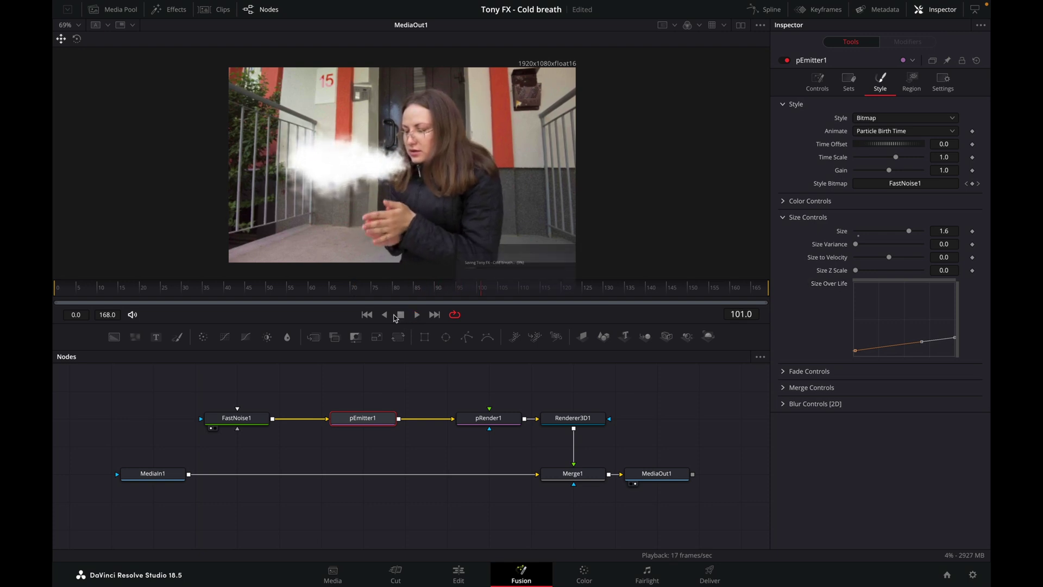
{"action": "key", "text": "Home"}
{"action": "left_click", "coordinate": [417, 315]}
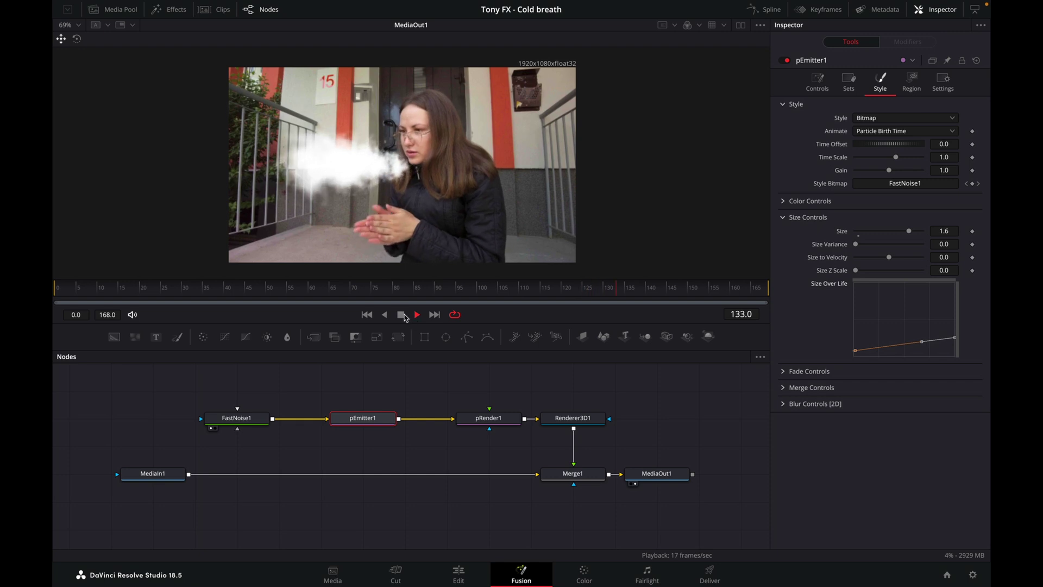
{"action": "left_click", "coordinate": [401, 315]}
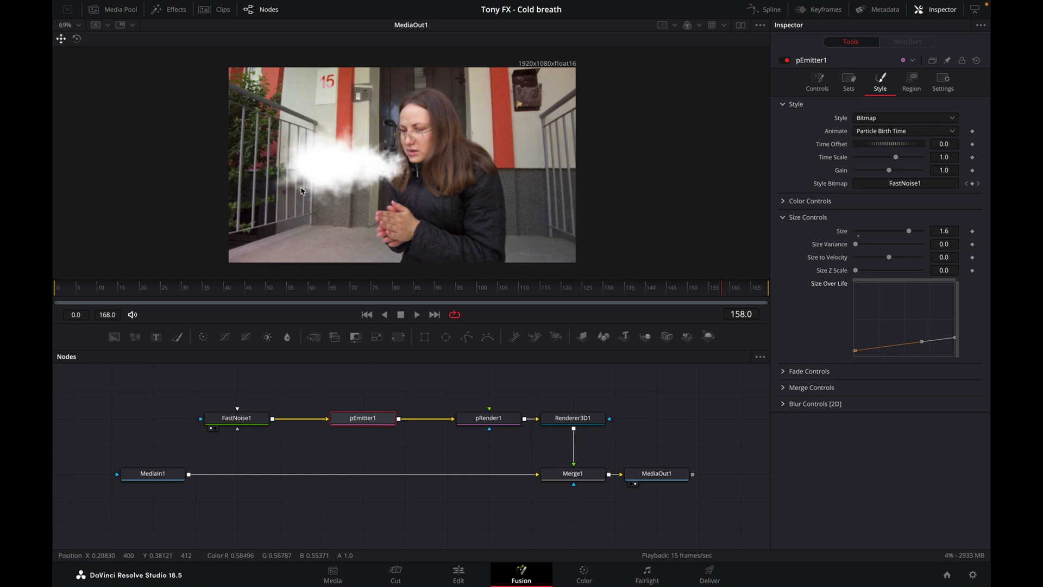
Set pEmitter1's Fade In to 0.2 and preview the particles from the start of the clip.
{"action": "left_click", "coordinate": [783, 371]}
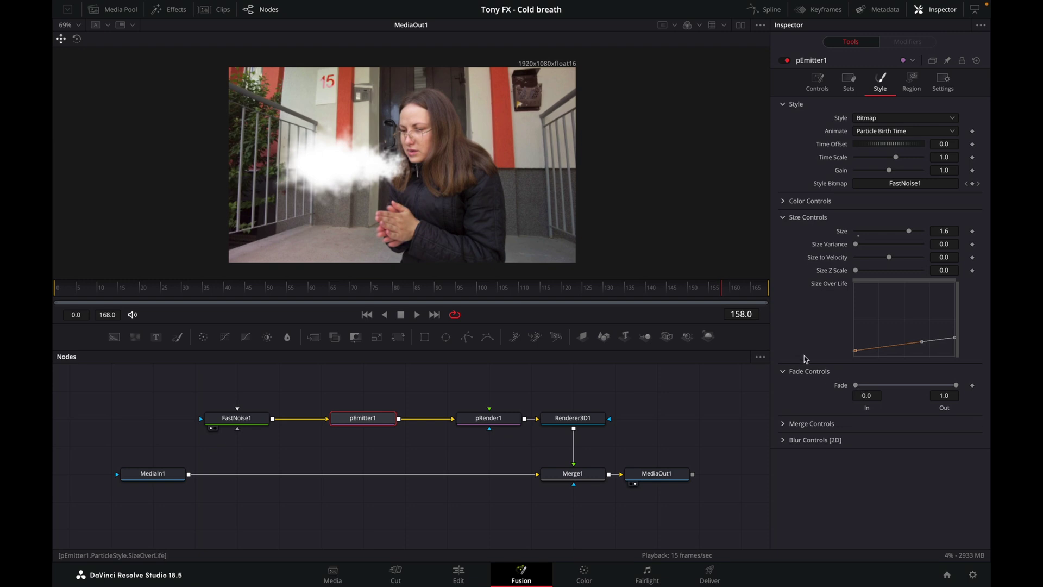
{"action": "left_click", "coordinate": [874, 395]}
{"action": "key", "text": "Tab"}
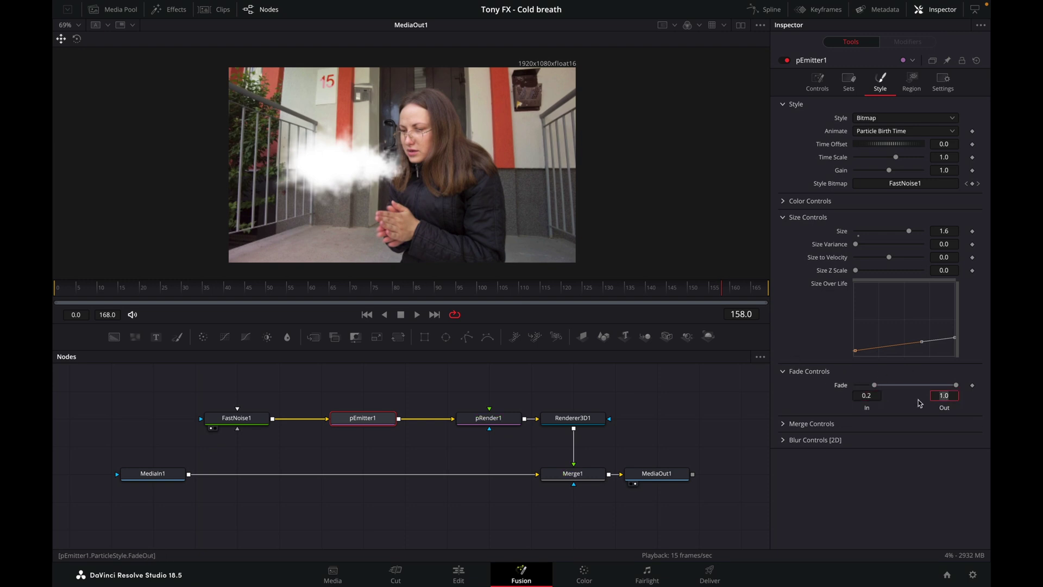
{"action": "left_click", "coordinate": [69, 297]}
{"action": "left_click", "coordinate": [417, 314]}
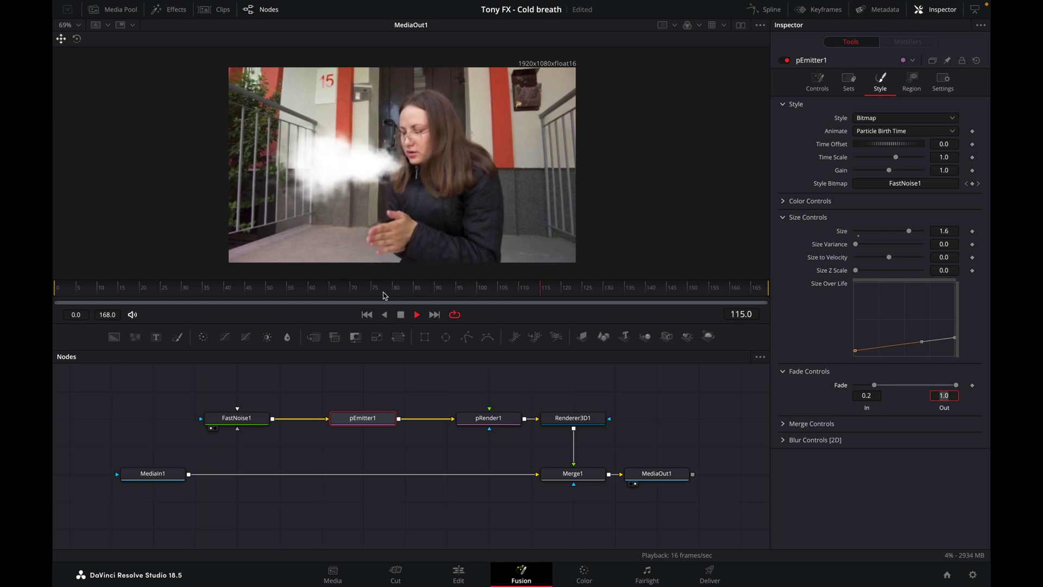
{"action": "left_click", "coordinate": [402, 315]}
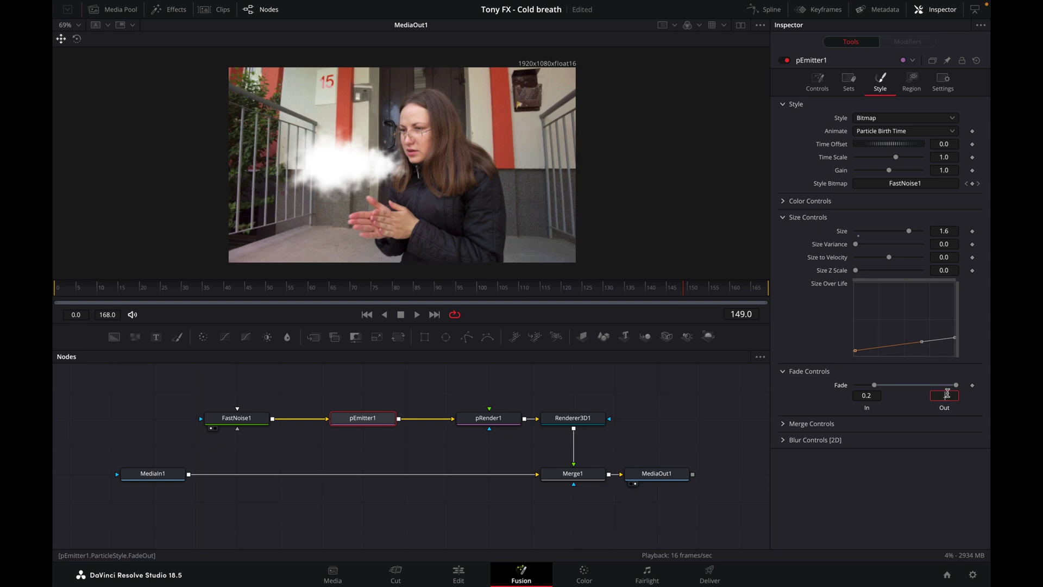
Set pEmitter1's Fade Out to 0.7 and preview the fading breath from frame 0.
{"action": "key", "text": "Return"}
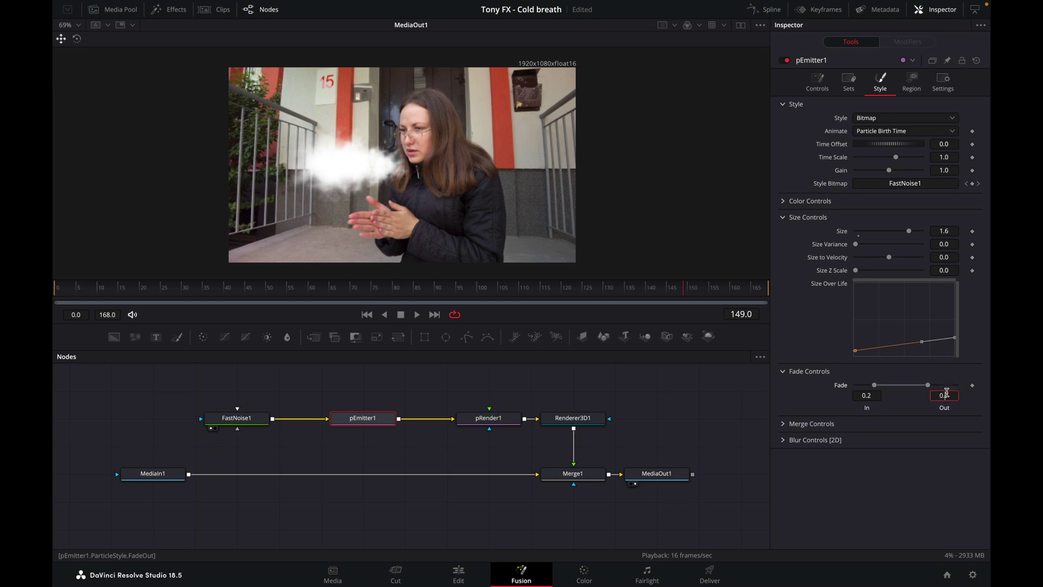
{"action": "left_click", "coordinate": [53, 293]}
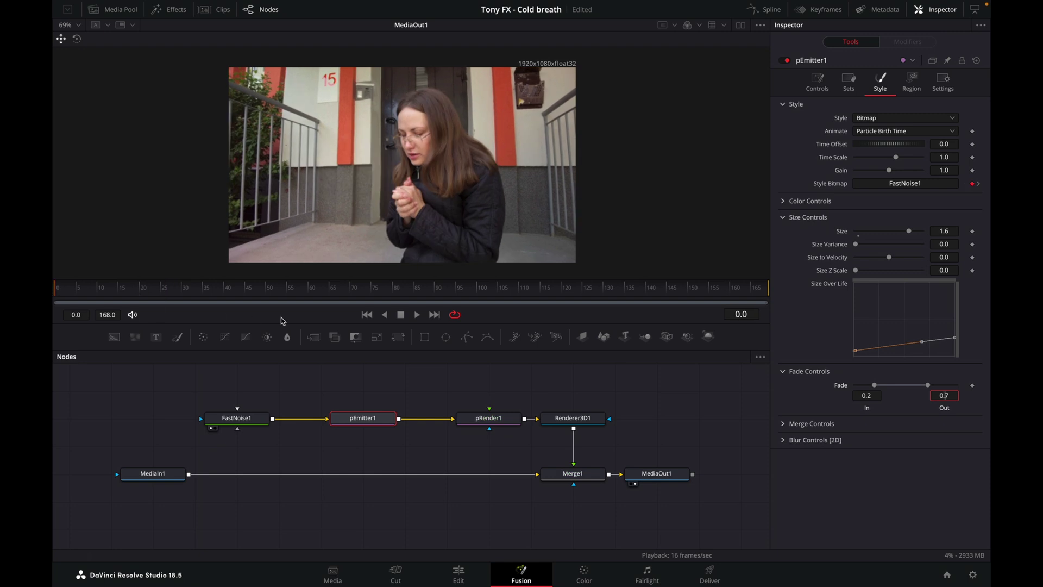
{"action": "left_click", "coordinate": [419, 314]}
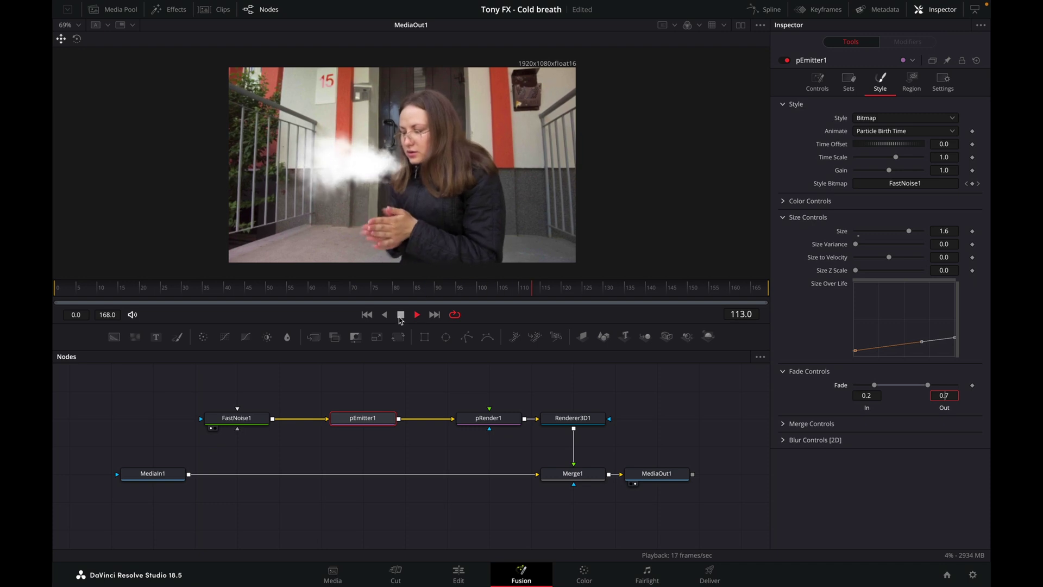
{"action": "left_click", "coordinate": [399, 318]}
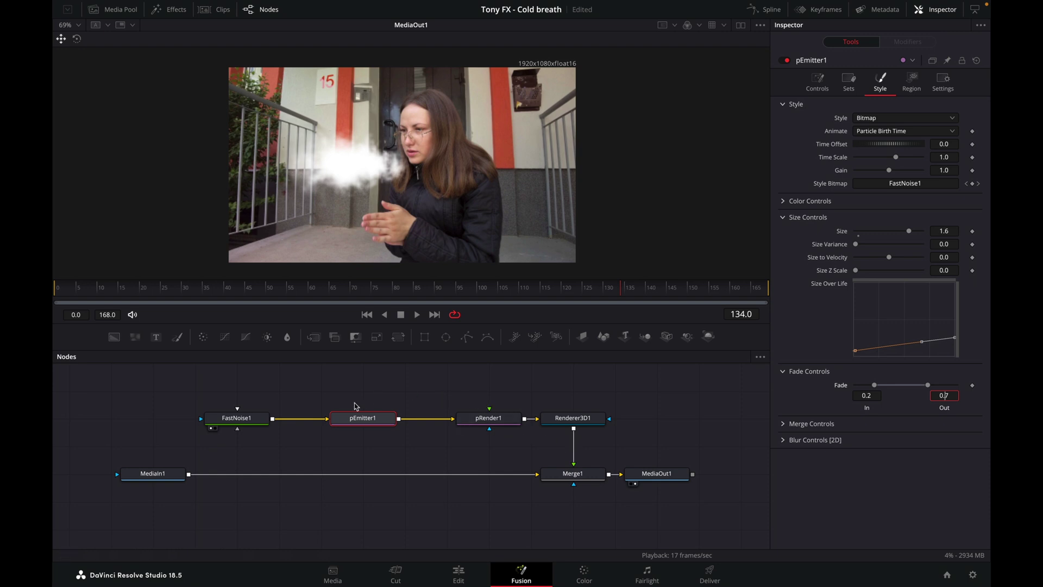
Insert a BrightnessContrast node between FastNoise1 and pEmitter1 and set its gain to 0.9.
{"action": "left_click_drag", "start_coordinate": [256, 418], "coordinate": [176, 419]}
{"action": "left_click", "coordinate": [177, 418]}
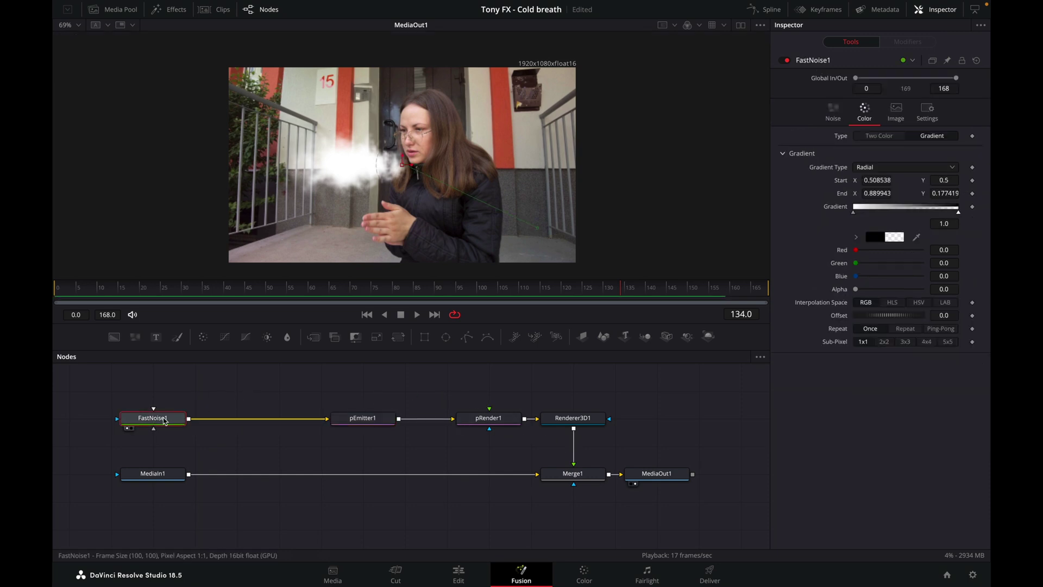
{"action": "left_click", "coordinate": [269, 338]}
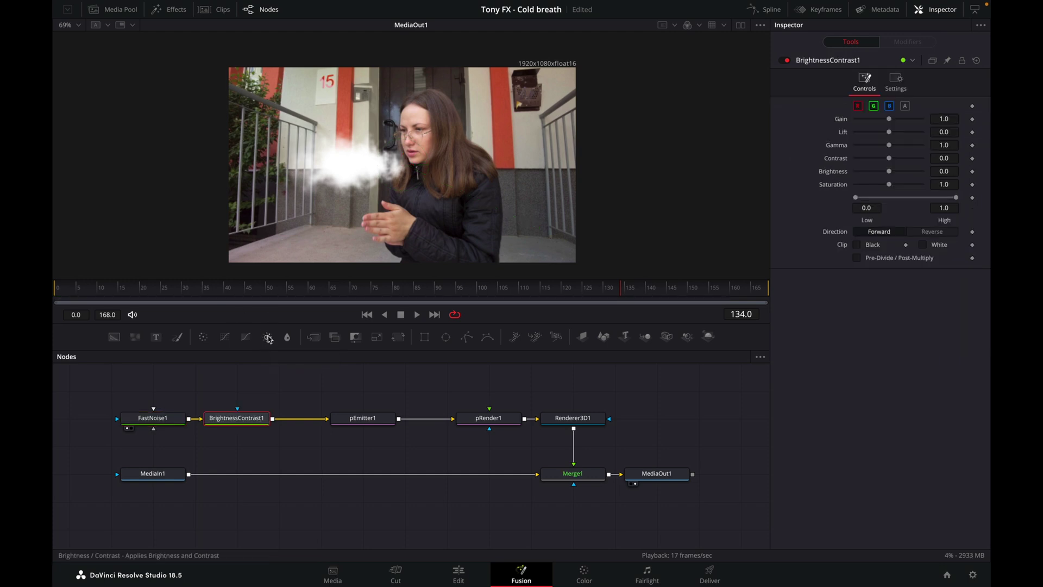
{"action": "left_click_drag", "start_coordinate": [947, 115], "coordinate": [935, 114]}
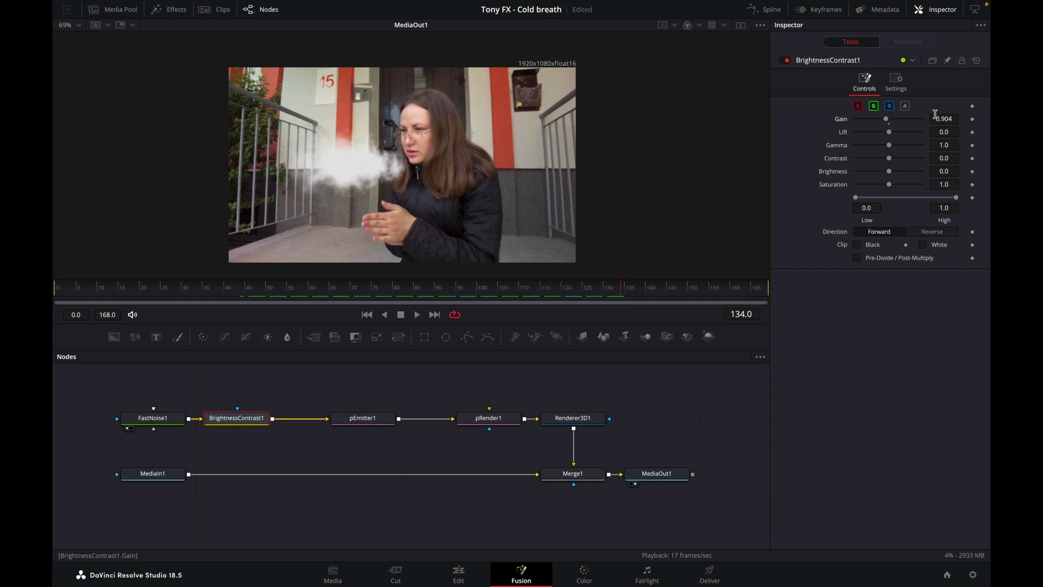
{"action": "double_click", "coordinate": [951, 116]}
{"action": "type", "text": "0.9"}
{"action": "key", "text": "Tab"}
Move the particle branch farther up and insert a Transform and a second BrightnessContrast node between Renderer3D1 and Merge1.
{"action": "left_click_drag", "start_coordinate": [141, 393], "coordinate": [598, 391]}
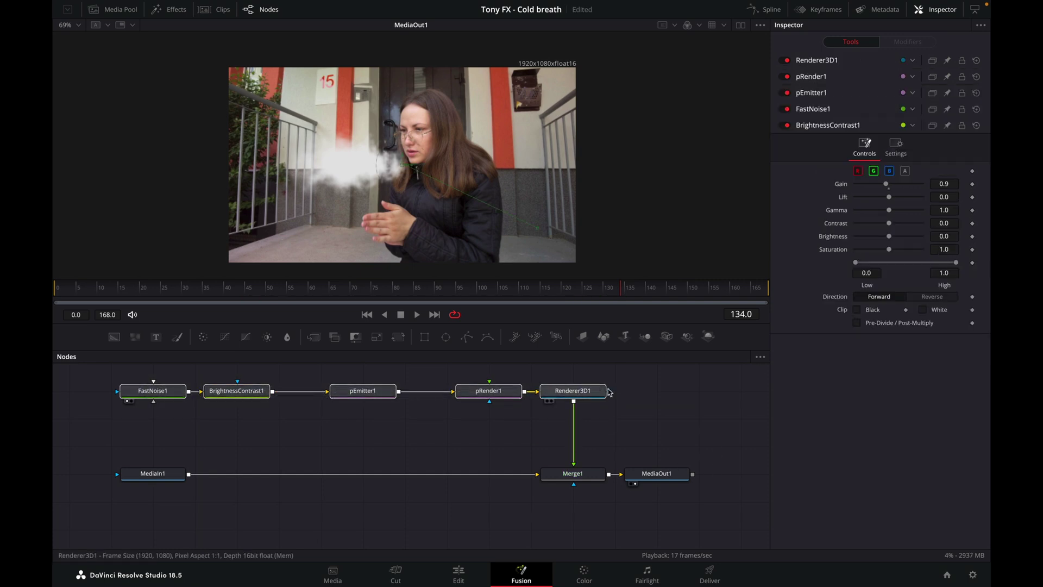
{"action": "left_click", "coordinate": [580, 391]}
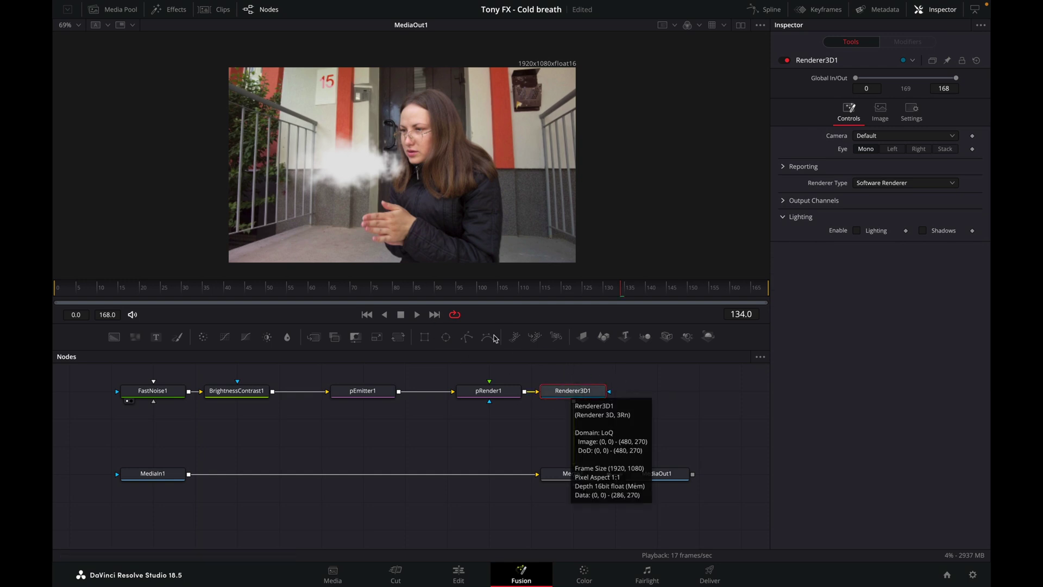
{"action": "left_click", "coordinate": [403, 337]}
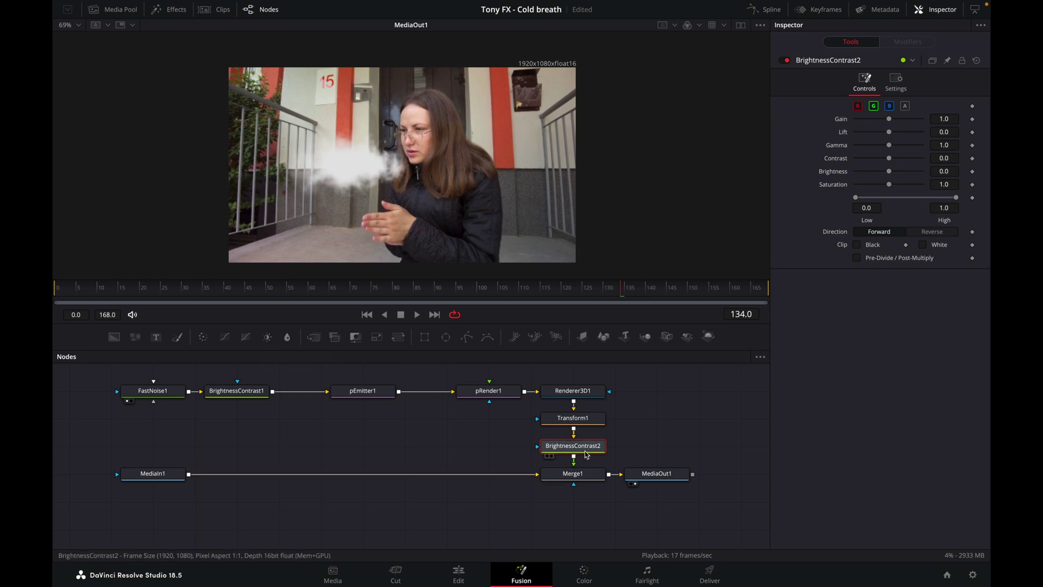
{"action": "mouse_move", "coordinate": [587, 454]}
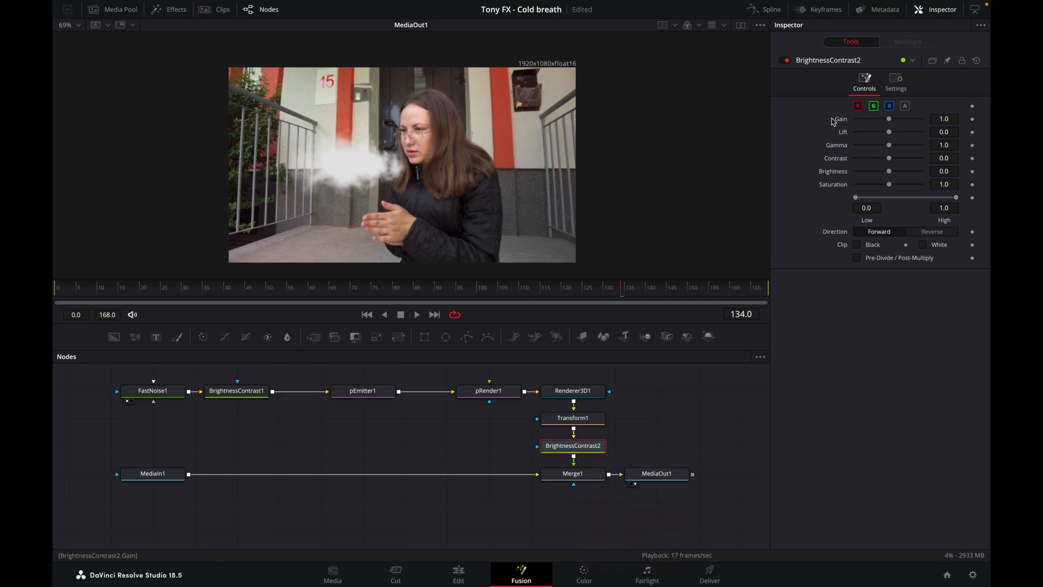
Try lowering BrightnessContrast2's gain to 0.026 with only the color channels enabled, and reset the gain.
{"action": "left_click_drag", "start_coordinate": [946, 119], "coordinate": [480, 143]}
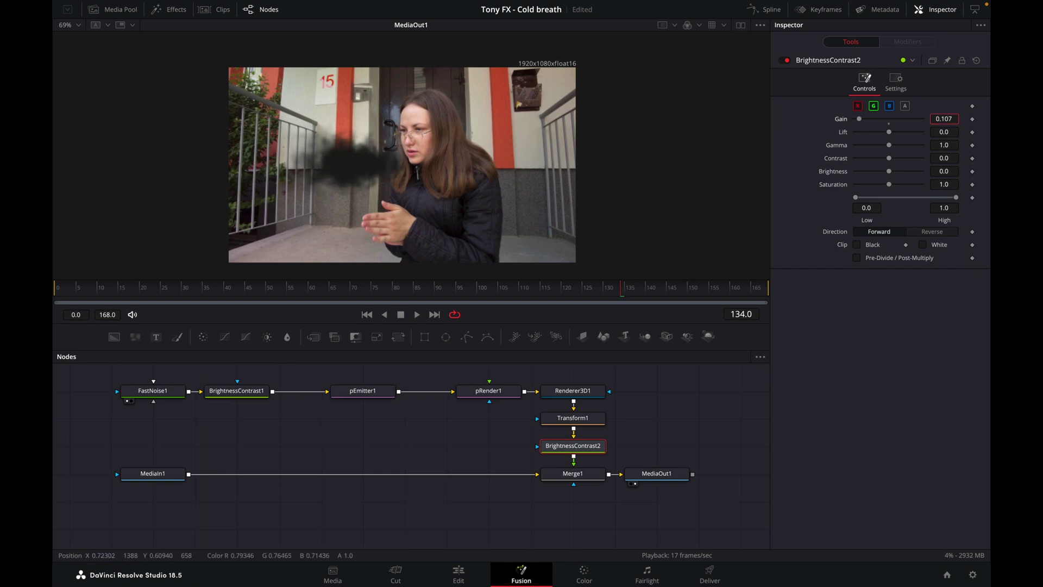
{"action": "left_click_drag", "start_coordinate": [772, 125], "coordinate": [746, 126]}
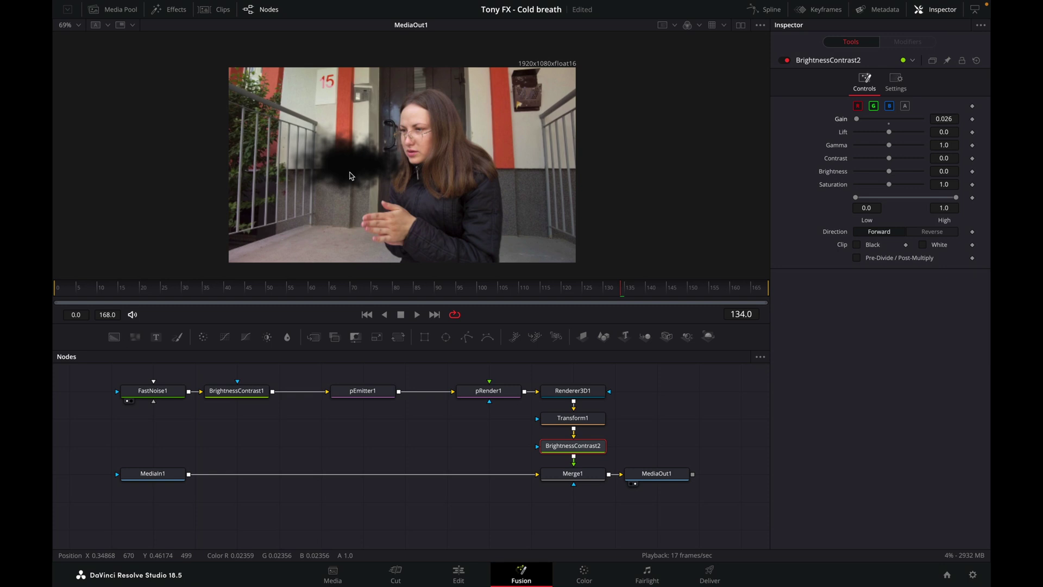
{"action": "double_click", "coordinate": [889, 124]}
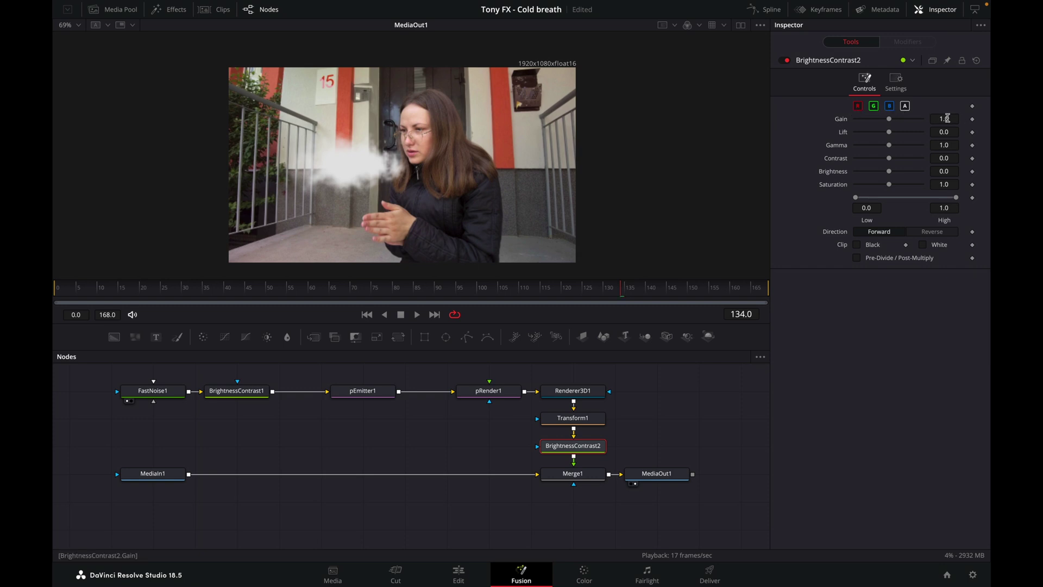
Set BrightnessContrast2's gain to 0.598 with the alpha channel included, preview the result from the clip's beginning, and save the project.
{"action": "left_click_drag", "start_coordinate": [944, 119], "coordinate": [942, 115]}
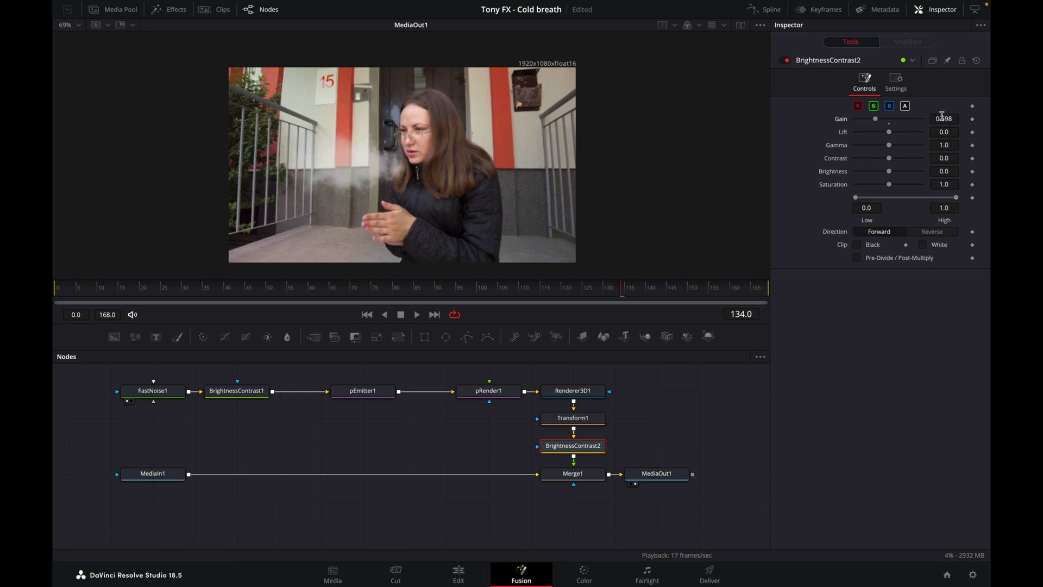
{"action": "left_click", "coordinate": [75, 292]}
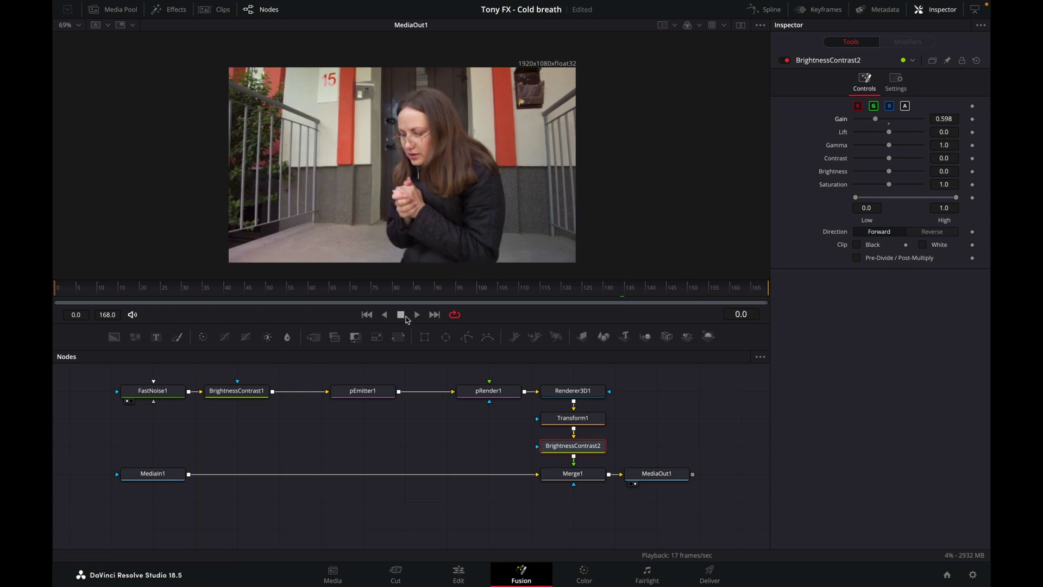
{"action": "left_click", "coordinate": [417, 315]}
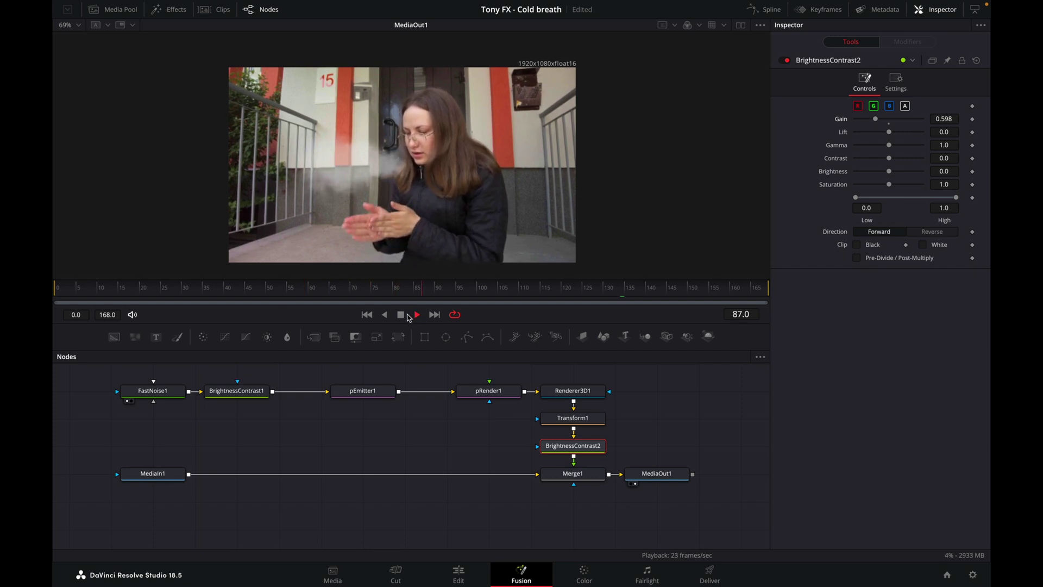
{"action": "left_click", "coordinate": [403, 316]}
{"action": "key", "text": "ctrl+s"}
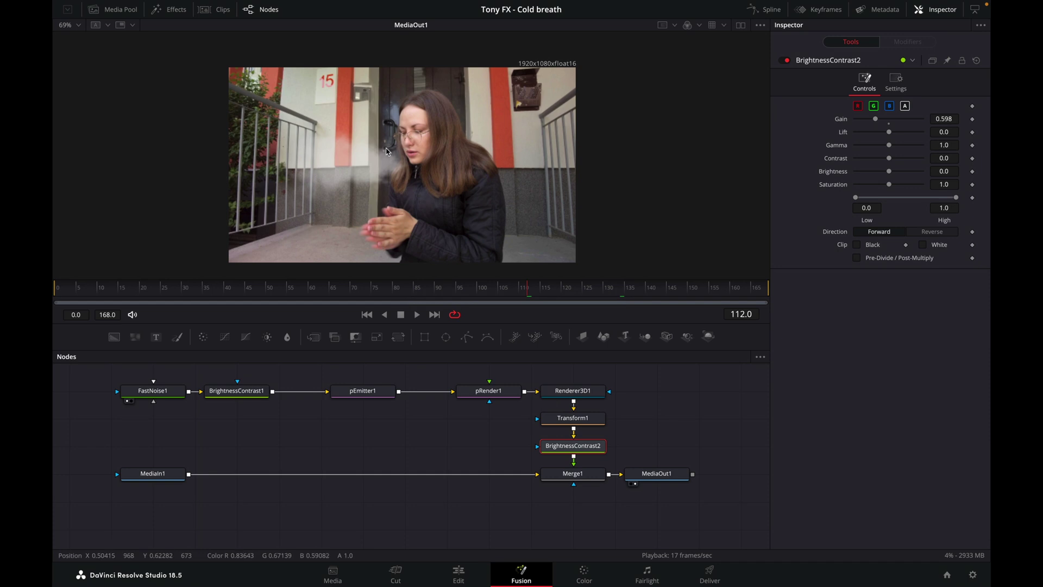
Set Transform1's angle to about 10.7 to tilt the breath downward, checking it at frame 59.
{"action": "left_click", "coordinate": [272, 288]}
{"action": "left_click_drag", "start_coordinate": [271, 288], "coordinate": [304, 288]}
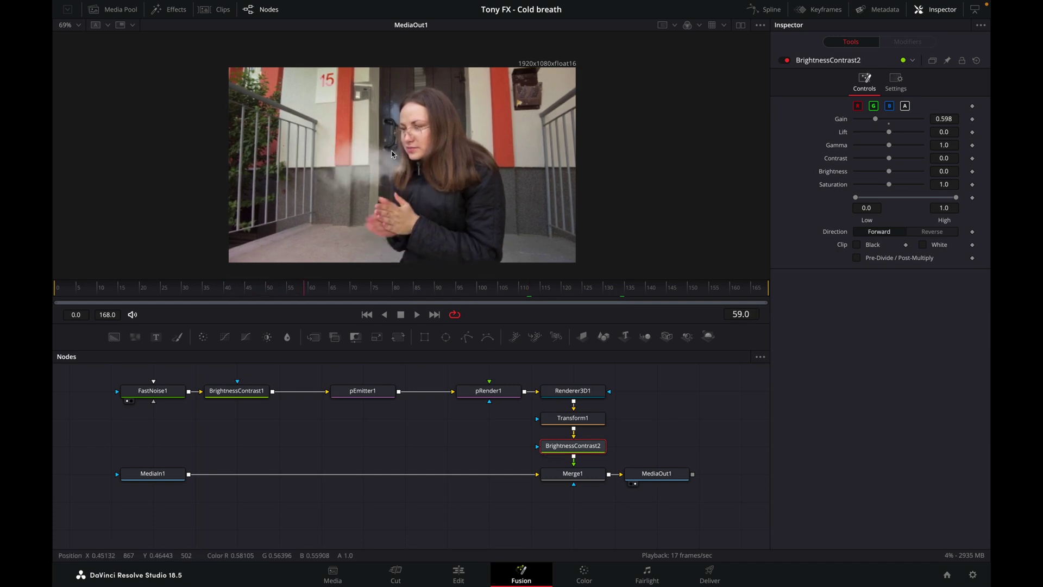
{"action": "left_click", "coordinate": [573, 418]}
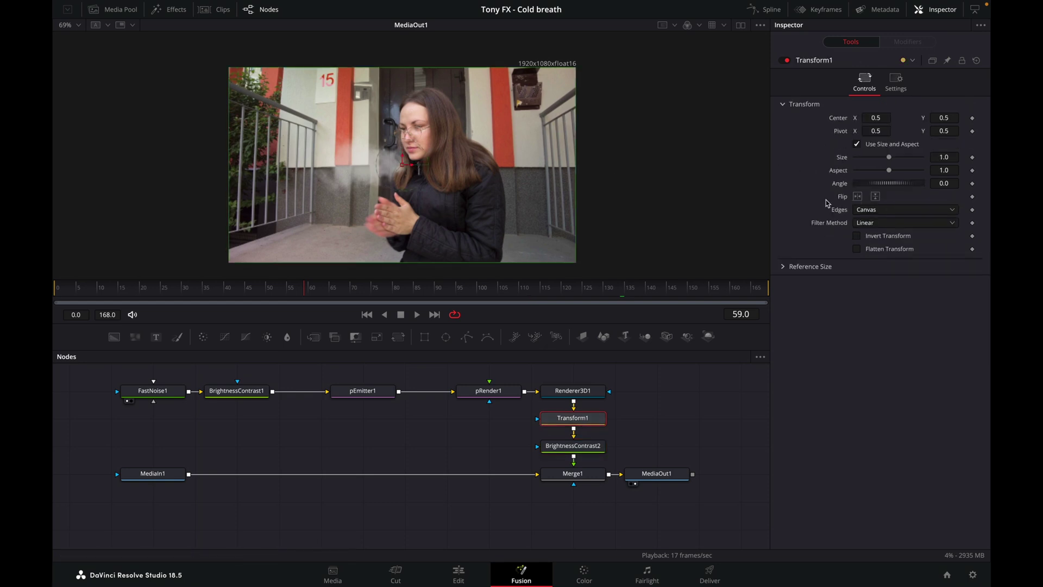
{"action": "left_click_drag", "start_coordinate": [939, 183], "coordinate": [651, 186]}
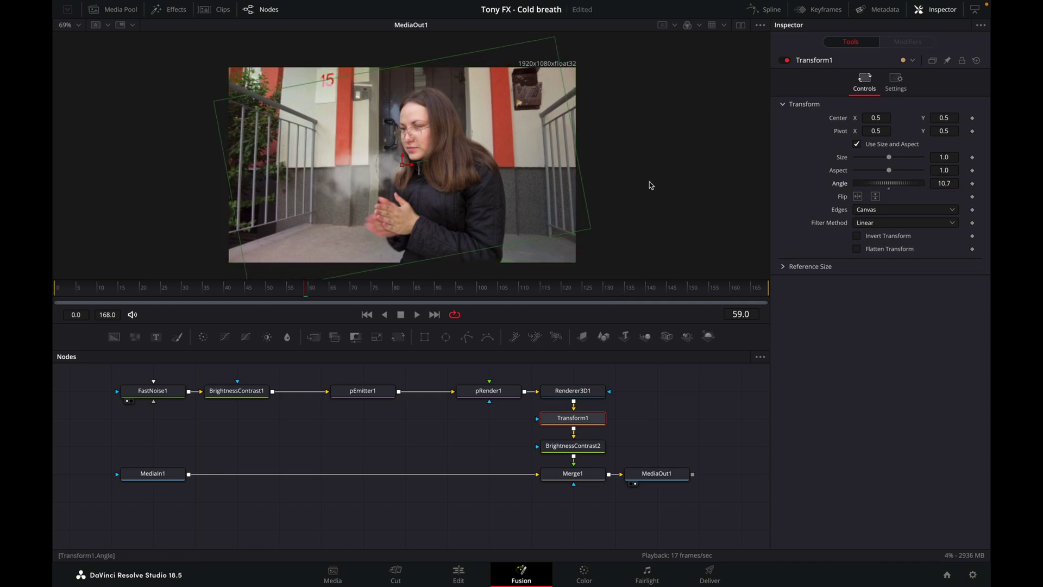
Set Transform1's angle to 14.5, shift its center to about X 0.485, Y 0.546, and preview the breath.
{"action": "left_click_drag", "start_coordinate": [404, 165], "coordinate": [400, 162]}
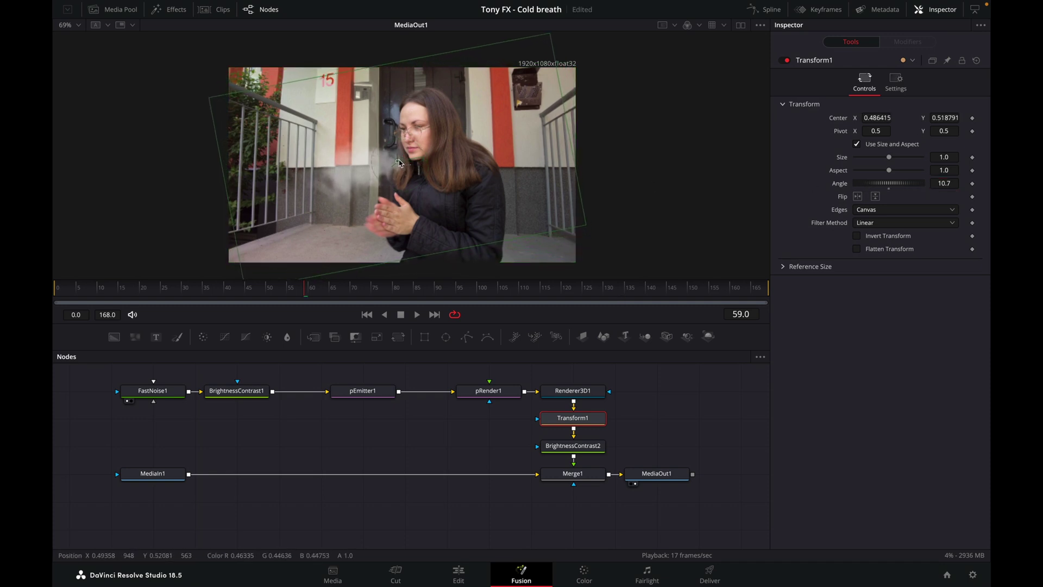
{"action": "left_click_drag", "start_coordinate": [933, 185], "coordinate": [840, 185]}
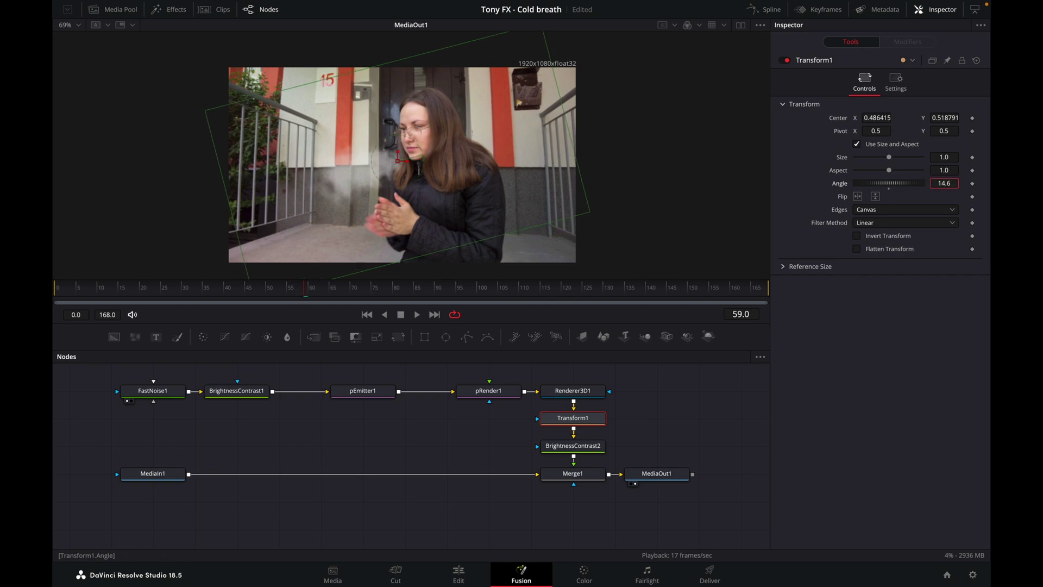
{"action": "mouse_move", "coordinate": [398, 161]}
{"action": "left_mouse_down"}
{"action": "mouse_move", "coordinate": [411, 151]}
{"action": "mouse_move", "coordinate": [398, 156]}
{"action": "left_mouse_up"}
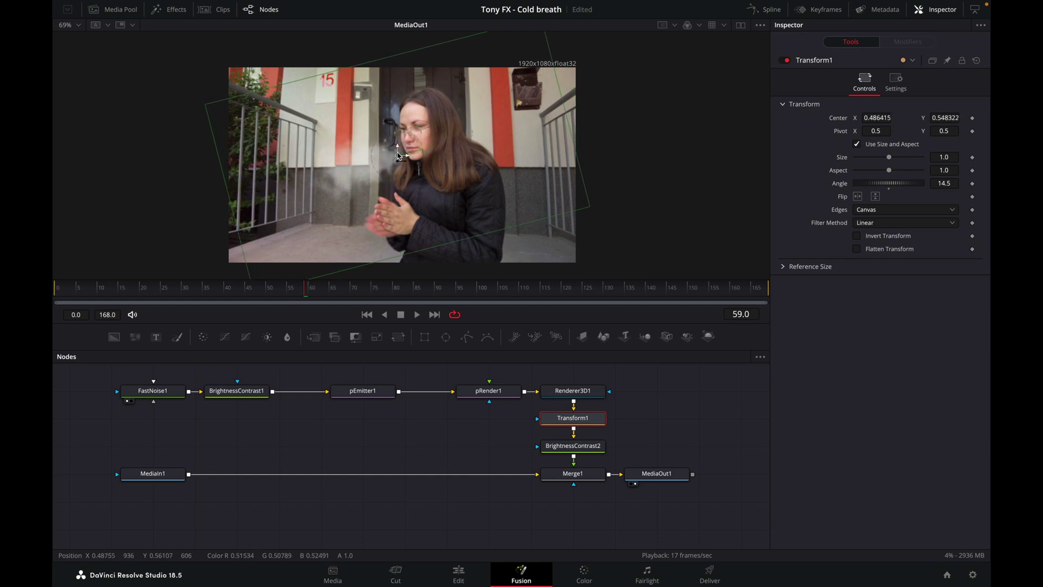
{"action": "left_click", "coordinate": [387, 428]}
{"action": "left_click", "coordinate": [417, 321]}
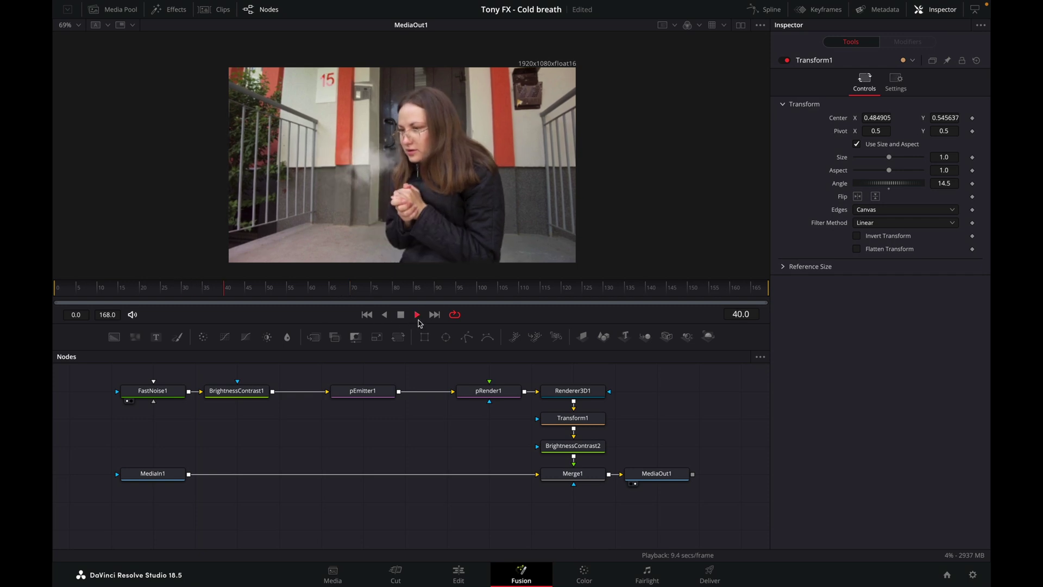
{"action": "left_click", "coordinate": [417, 315]}
{"action": "scroll", "coordinate": [404, 170], "scroll_direction": "up", "scroll_amount": 2}
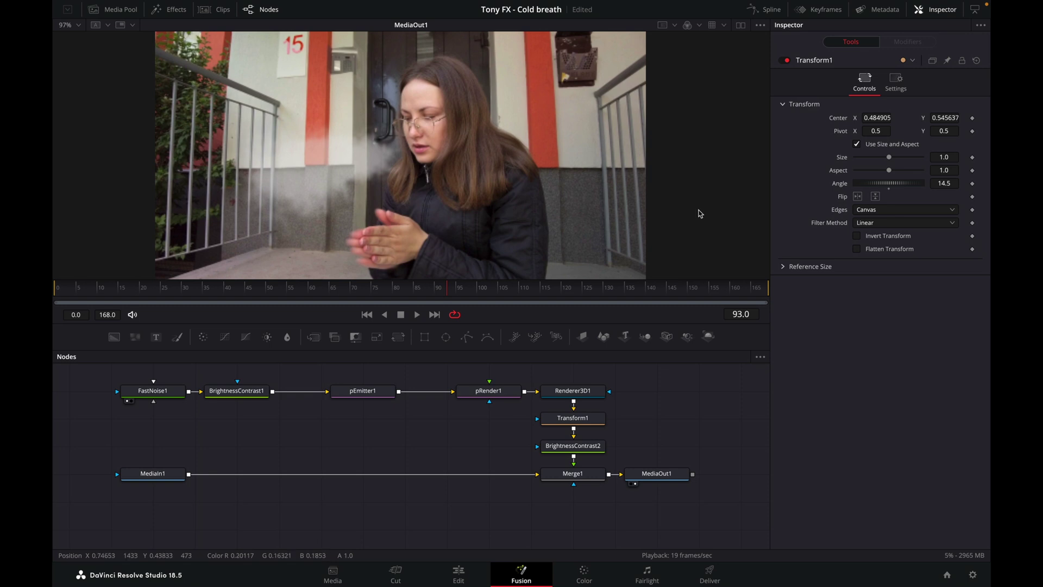
Lower Transform1's center to about X 0.481, Y 0.519 at frame 54 and preview the clip from its beginning.
{"action": "left_click", "coordinate": [173, 293]}
{"action": "left_click_drag", "start_coordinate": [201, 295], "coordinate": [283, 294]}
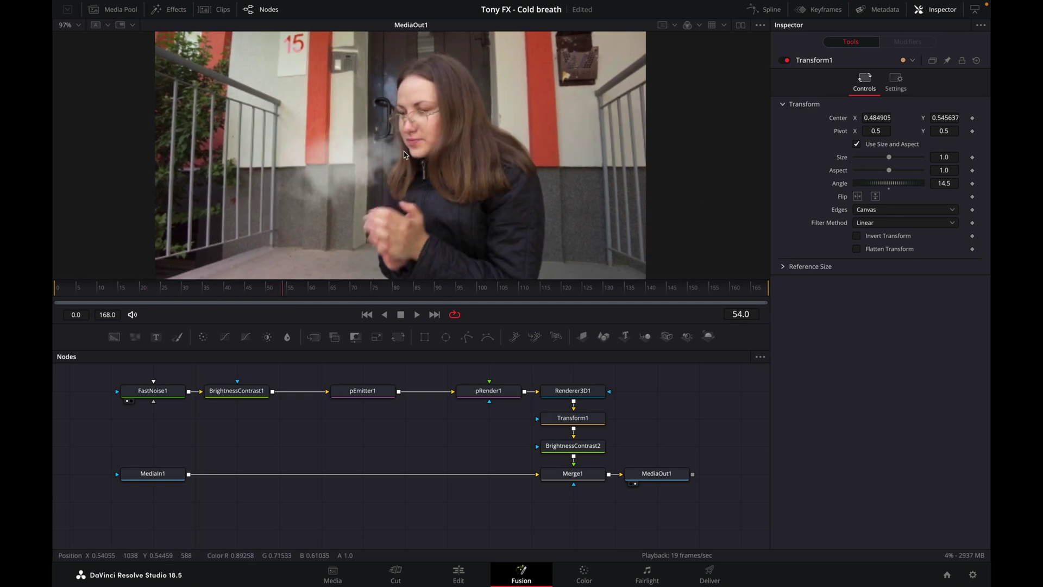
{"action": "left_click", "coordinate": [556, 419]}
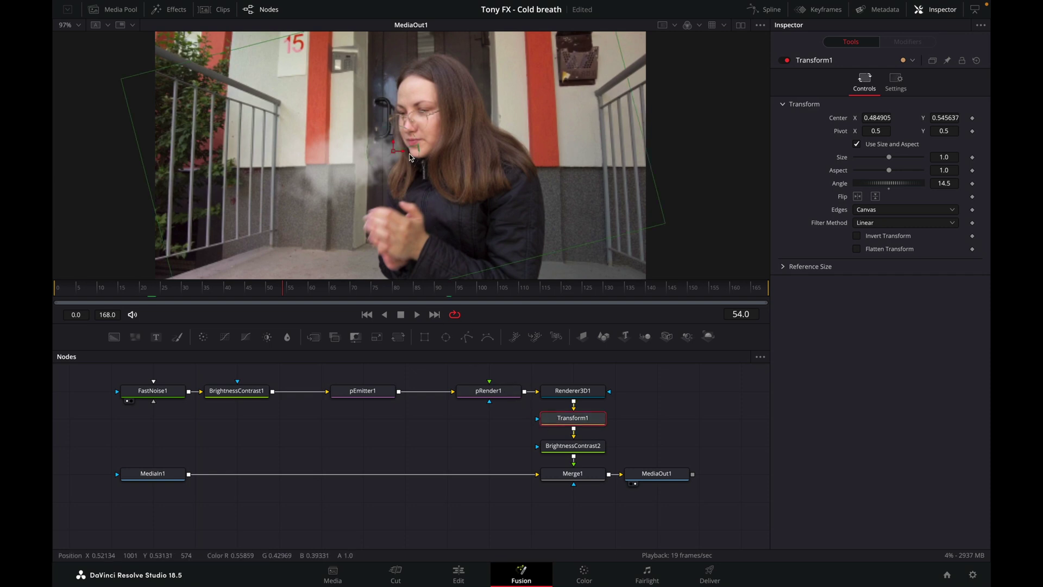
{"action": "left_click_drag", "start_coordinate": [393, 152], "coordinate": [391, 161]}
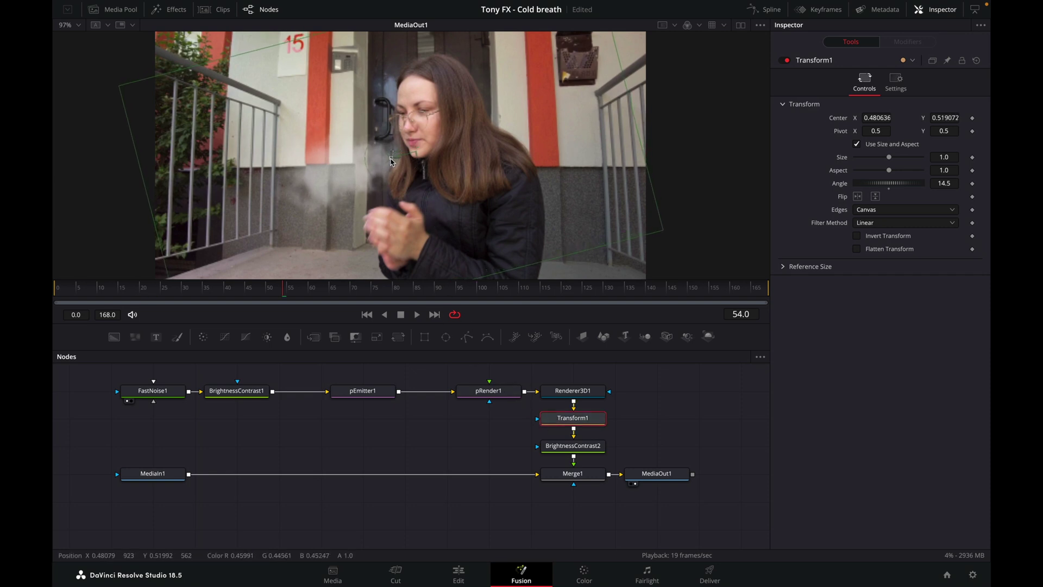
{"action": "left_click", "coordinate": [54, 296]}
{"action": "left_click", "coordinate": [417, 315]}
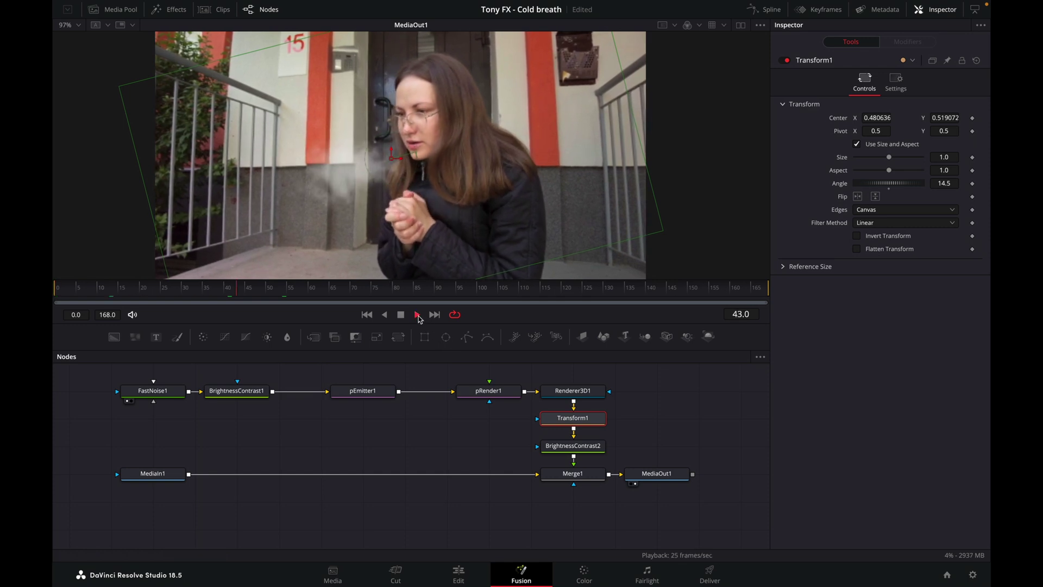
{"action": "left_click", "coordinate": [400, 315]}
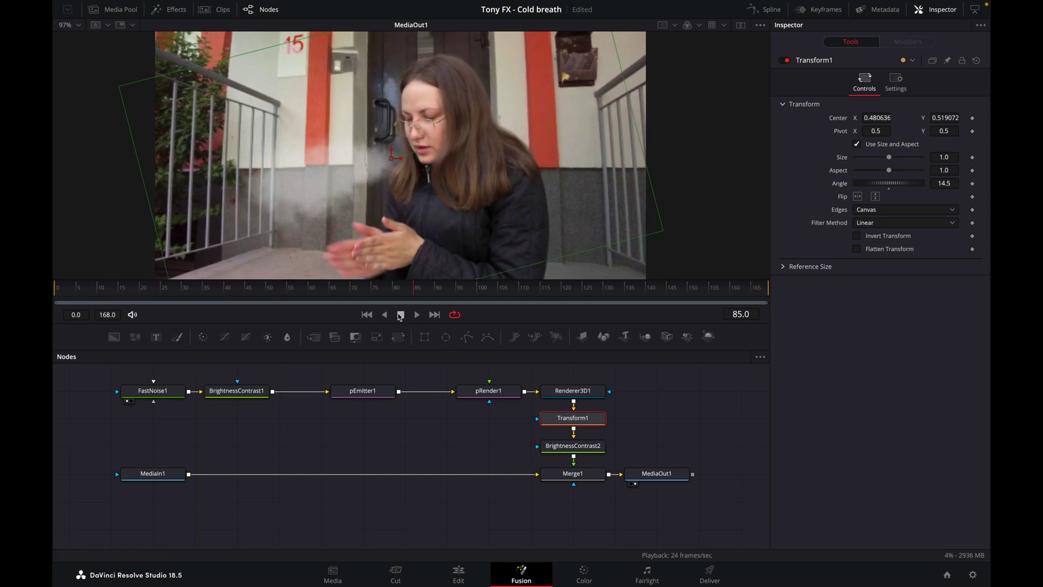
{"action": "left_click", "coordinate": [465, 444]}
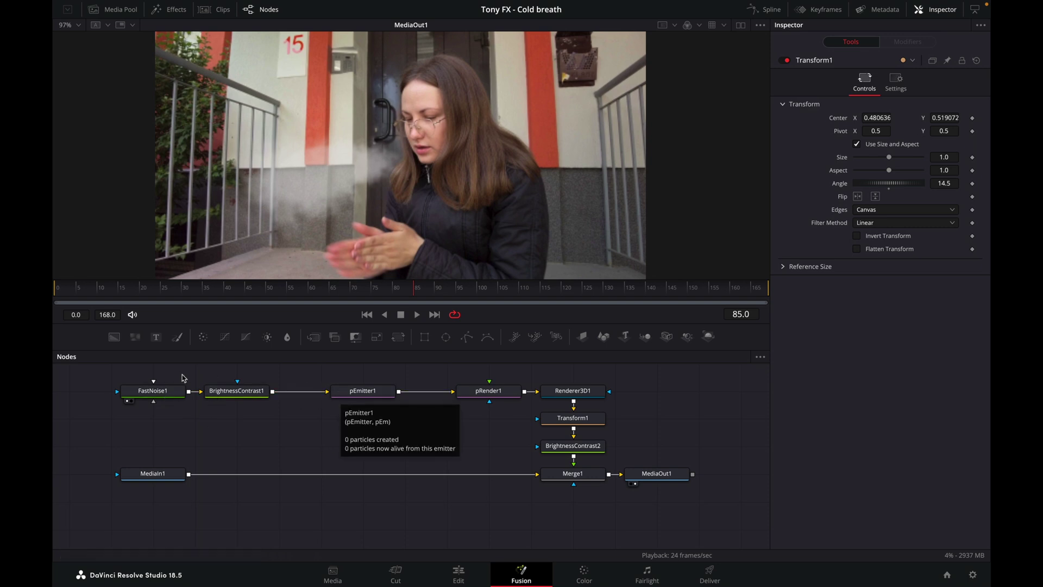
Move the emitter branch away from pRender1, insert a pTurbulence node after pEmitter1, and preview the clip from frame 0.
{"action": "left_click_drag", "start_coordinate": [107, 373], "coordinate": [412, 416]}
{"action": "left_click_drag", "start_coordinate": [363, 393], "coordinate": [279, 393]}
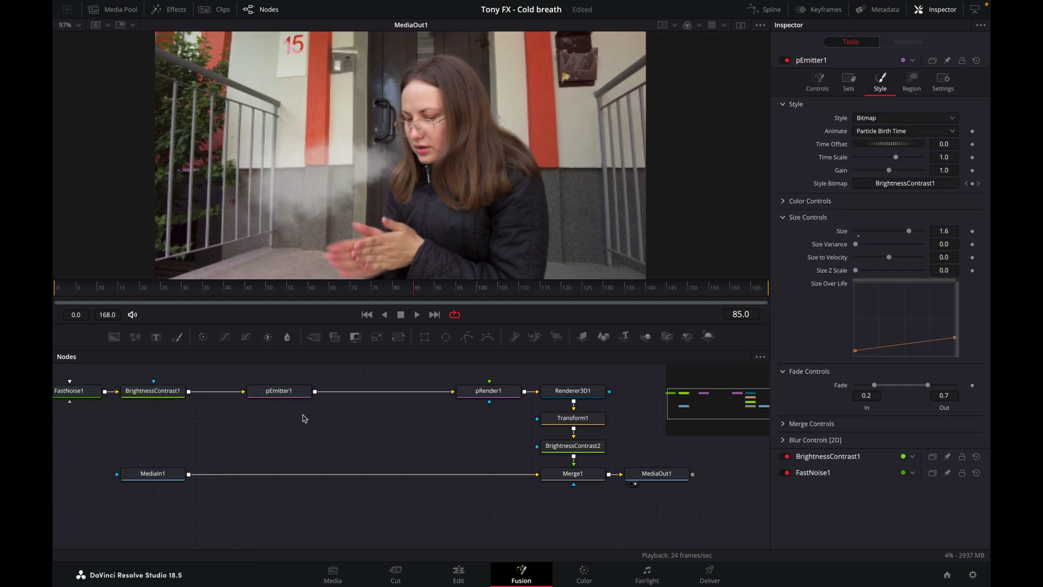
{"action": "left_click", "coordinate": [276, 398]}
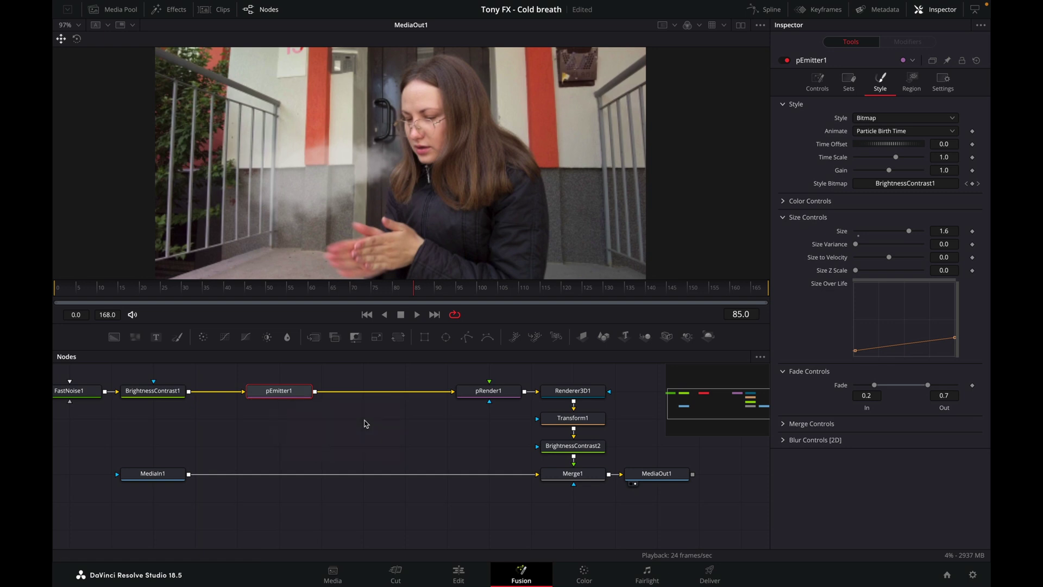
{"action": "key", "text": "shift+space"}
{"action": "type", "text": "pturb"}
{"action": "key", "text": "BackSpace"}
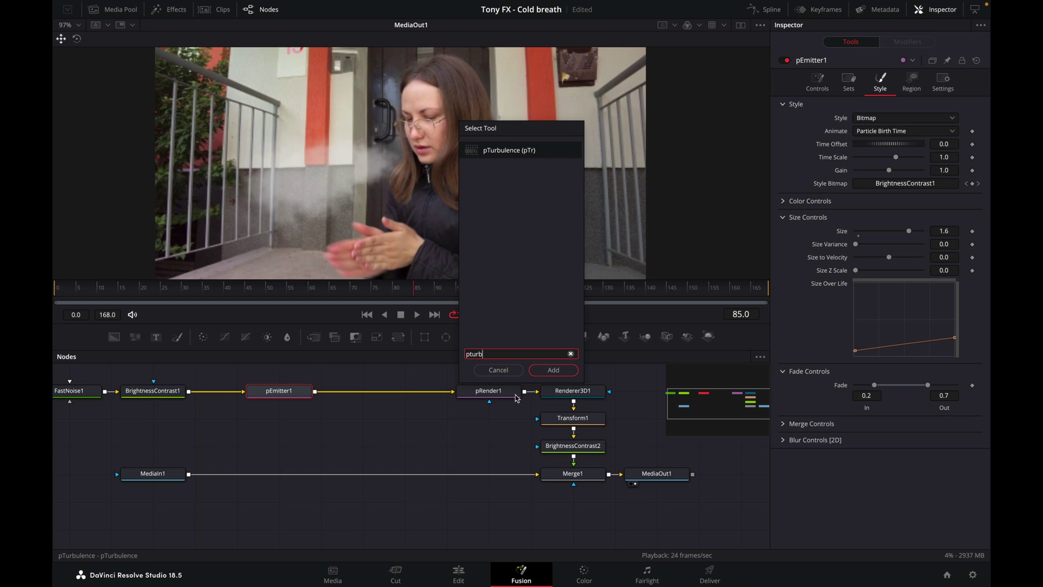
{"action": "left_click", "coordinate": [548, 370]}
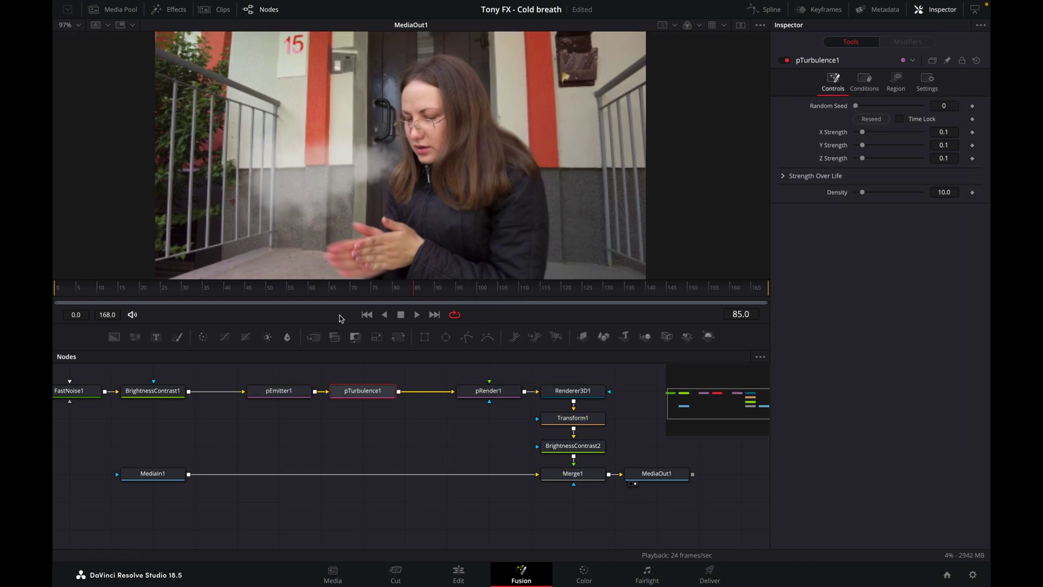
{"action": "left_click", "coordinate": [87, 302]}
{"action": "left_click_drag", "start_coordinate": [87, 295], "coordinate": [55, 296]}
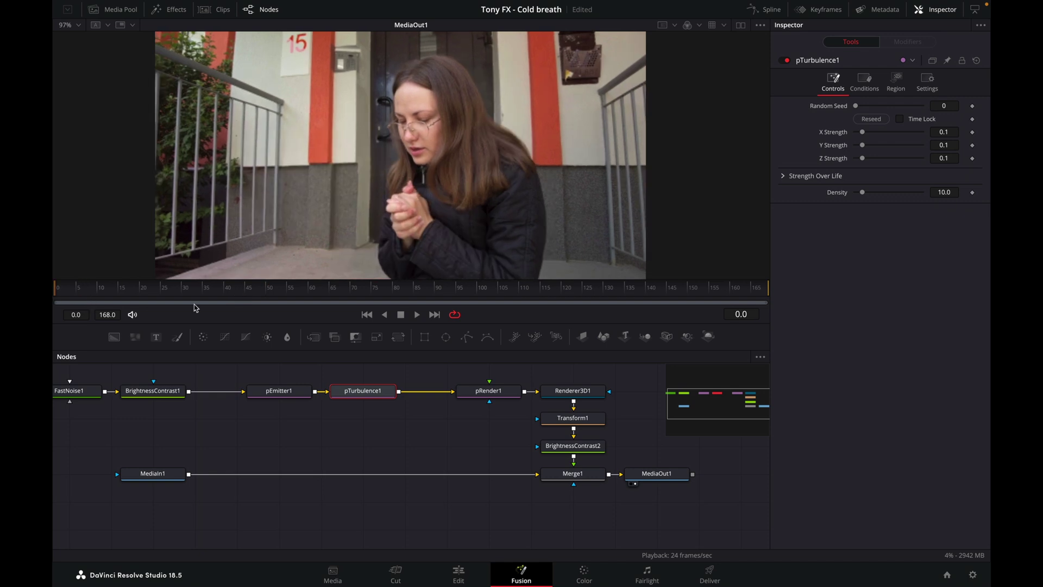
{"action": "left_click", "coordinate": [418, 315]}
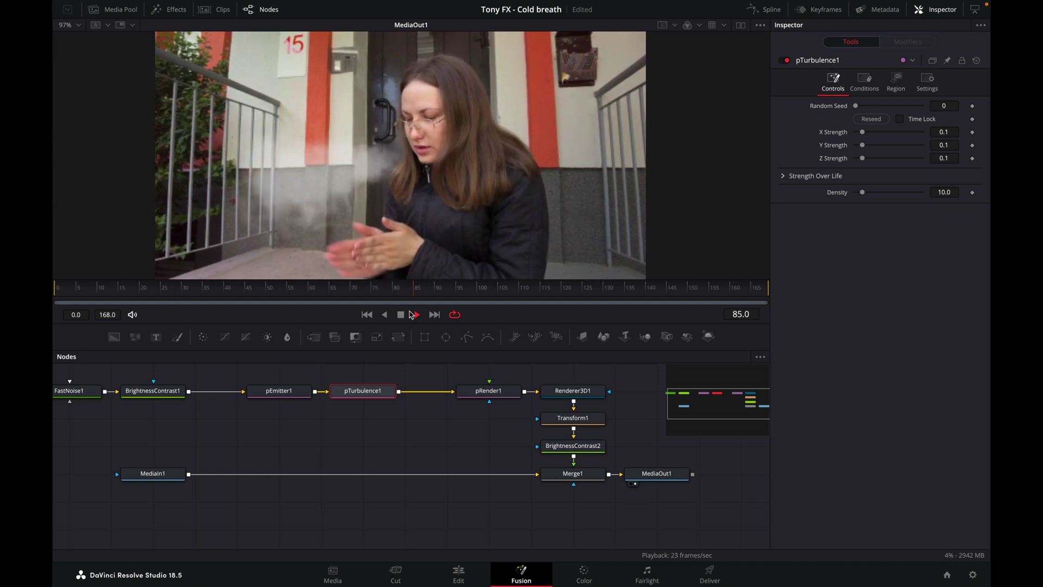
{"action": "left_click", "coordinate": [400, 315]}
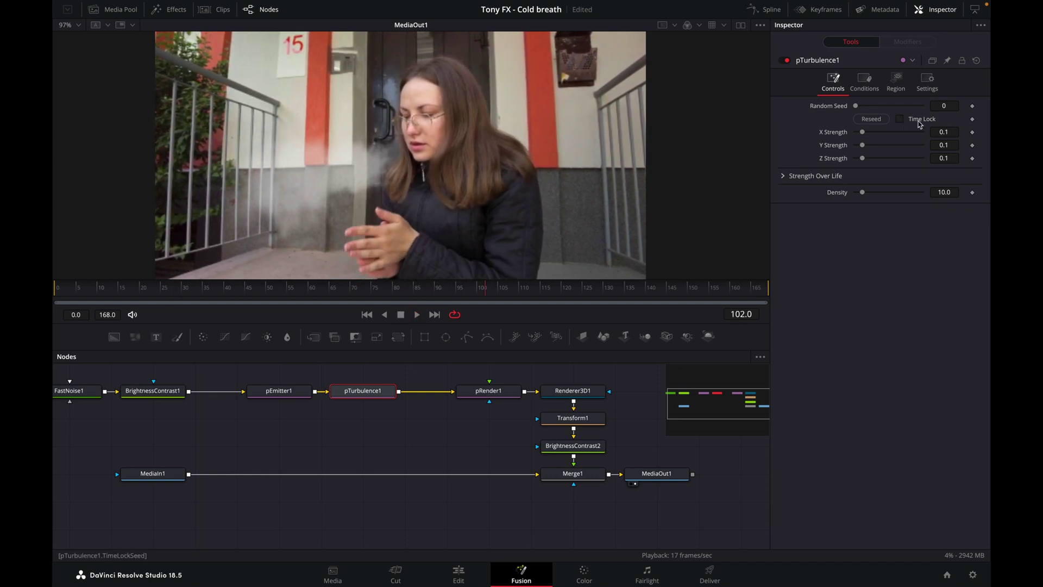
Set pTurbulence1's X Strength to 0.2 and Y Strength to 0.15, preview the result from the first frame, and save the project.
{"action": "left_click", "coordinate": [944, 131]}
{"action": "key", "text": "Tab"}
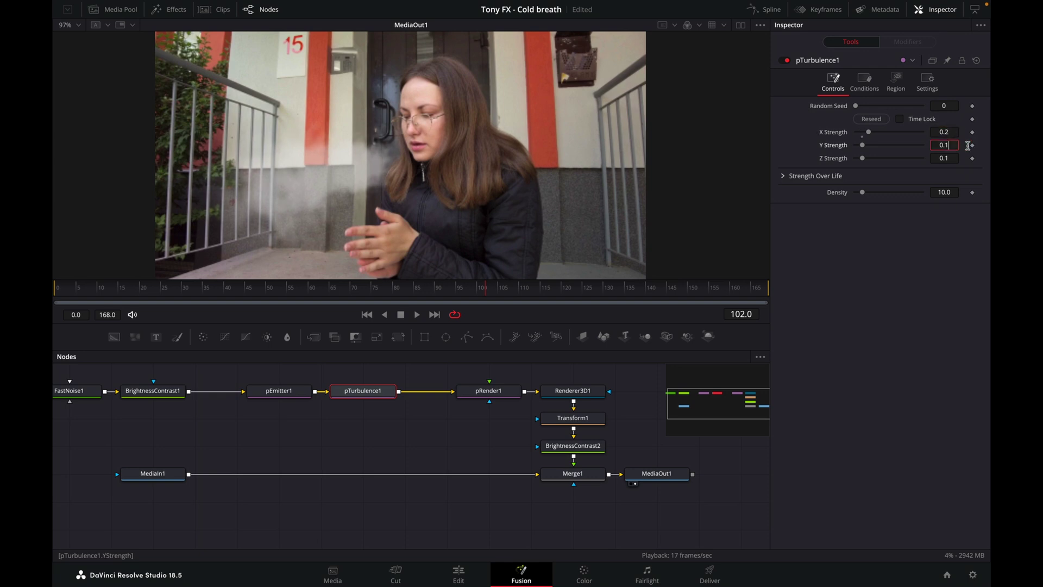
{"action": "type", "text": "5"}
{"action": "key", "text": "Tab"}
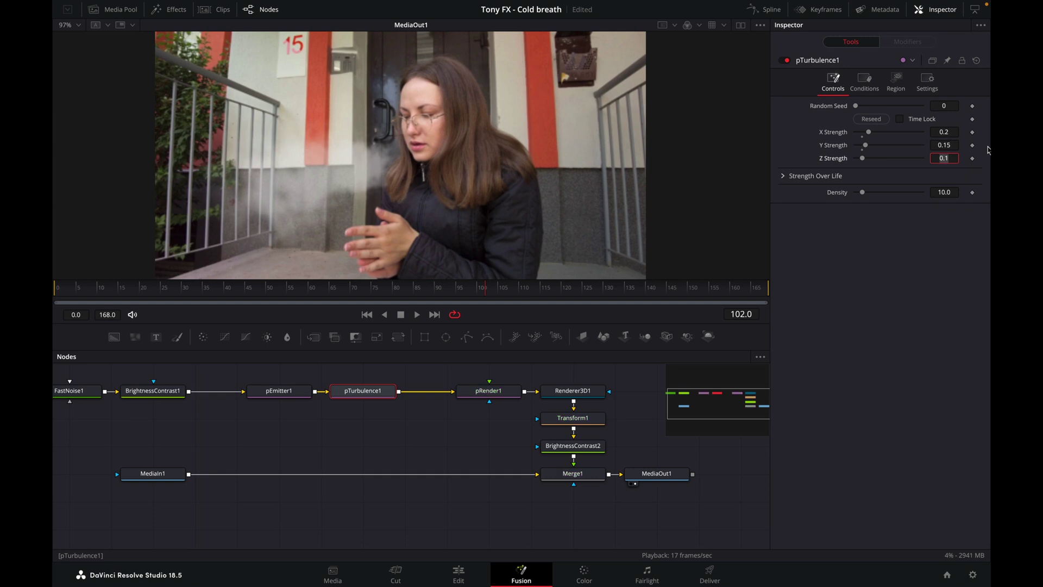
{"action": "left_click", "coordinate": [367, 315]}
{"action": "left_click", "coordinate": [419, 316]}
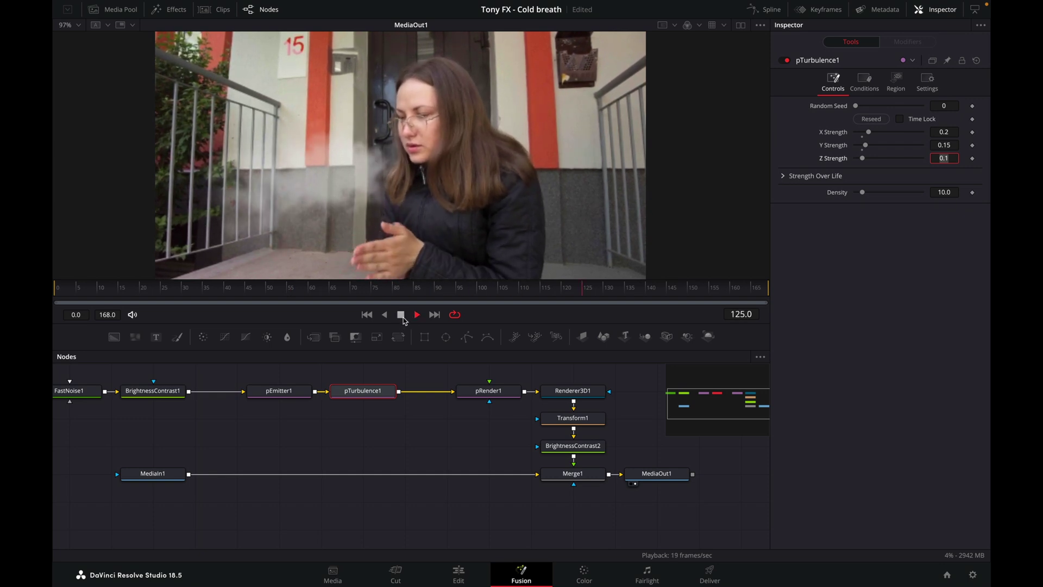
{"action": "left_click", "coordinate": [401, 315]}
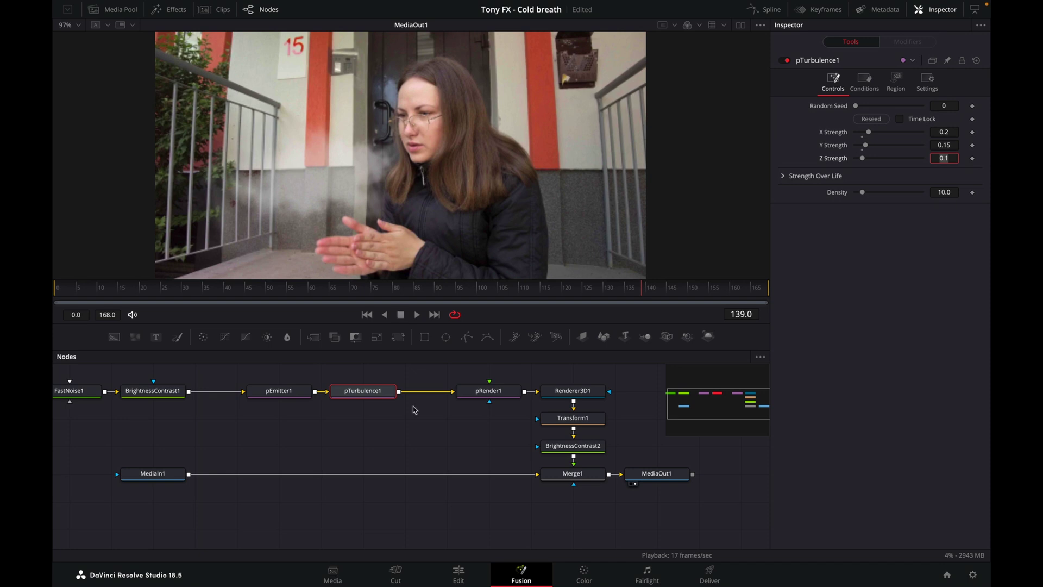
{"action": "key", "text": "Return"}
{"action": "left_click_drag", "start_coordinate": [313, 287], "coordinate": [161, 261]}
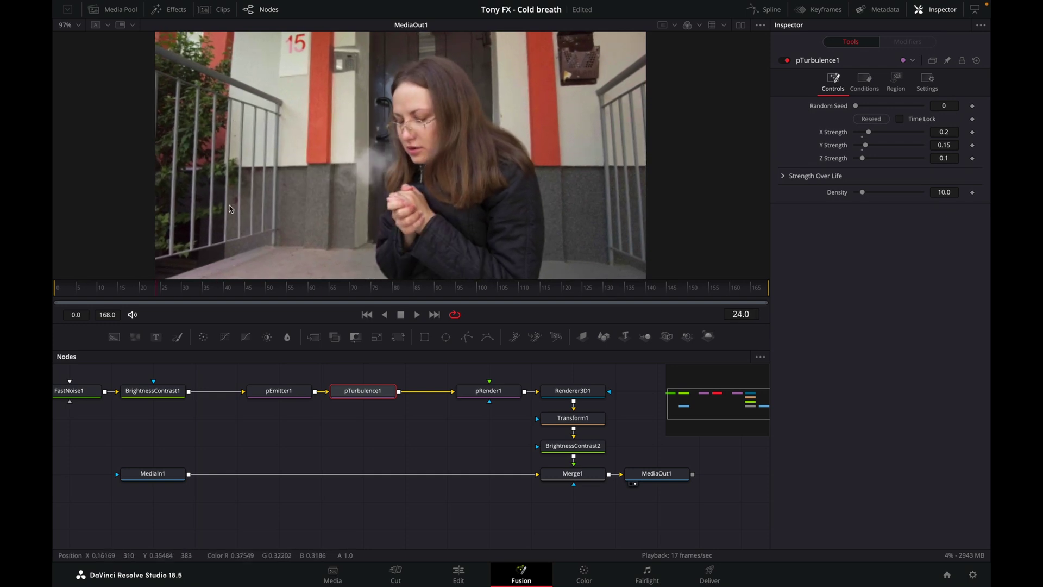
{"action": "key", "text": "ctrl+s"}
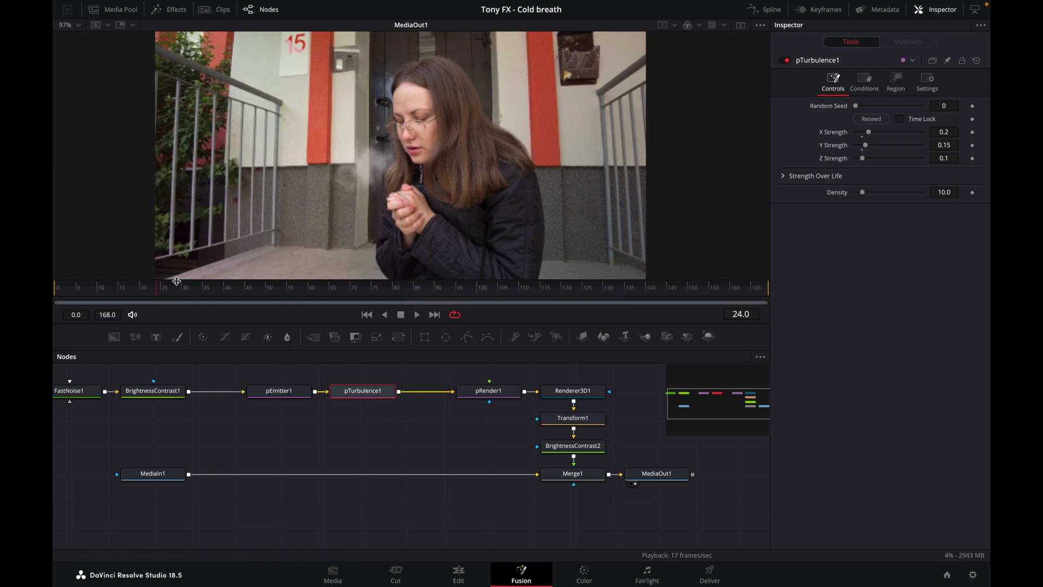
Keyframe pEmitter1's Number at 0.8 on frame 25 and 0 on frame 24, and preview the start of the breath.
{"action": "left_click", "coordinate": [161, 294]}
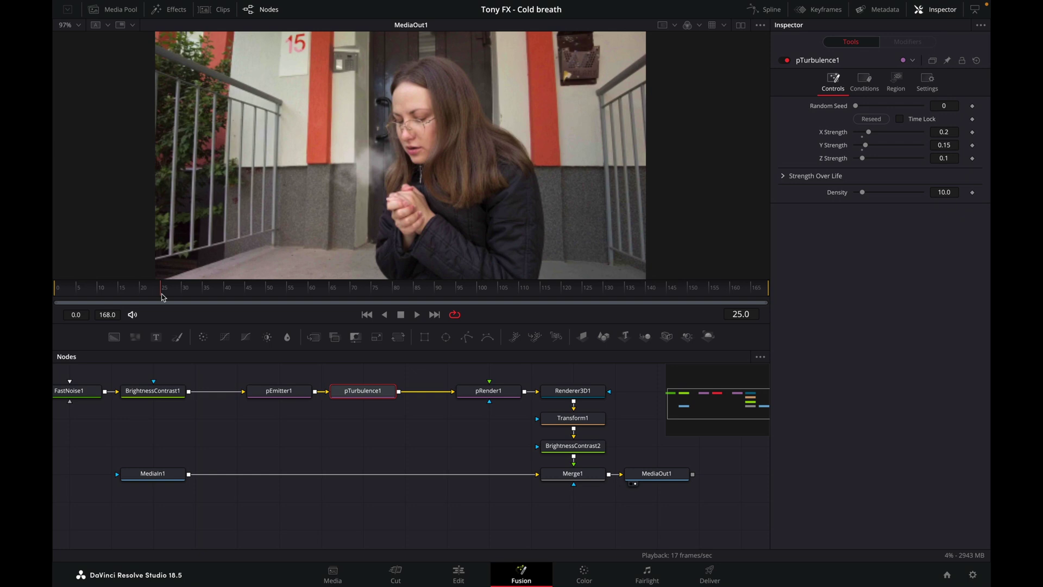
{"action": "left_click", "coordinate": [288, 392]}
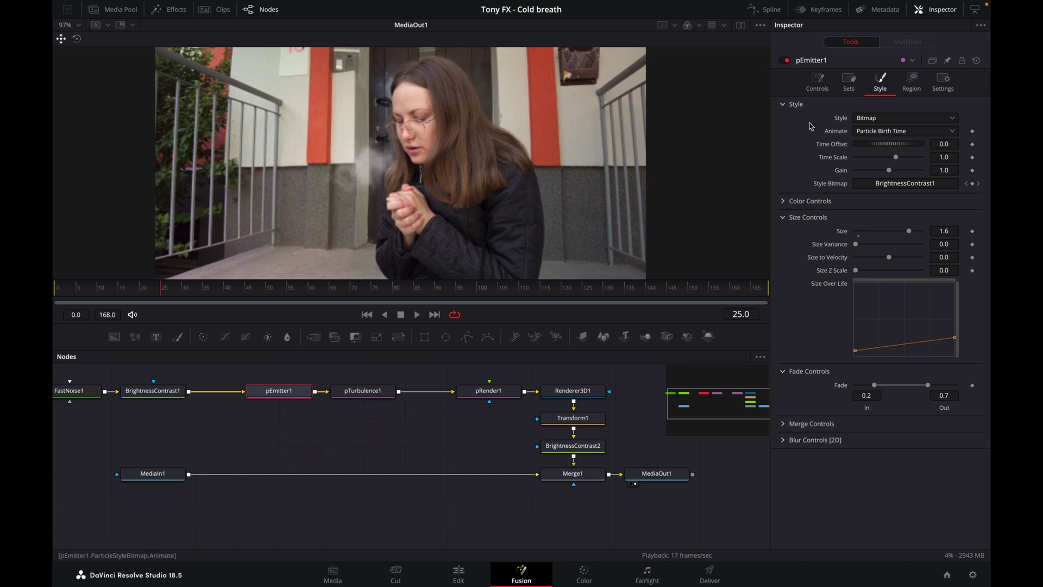
{"action": "left_click", "coordinate": [817, 83]}
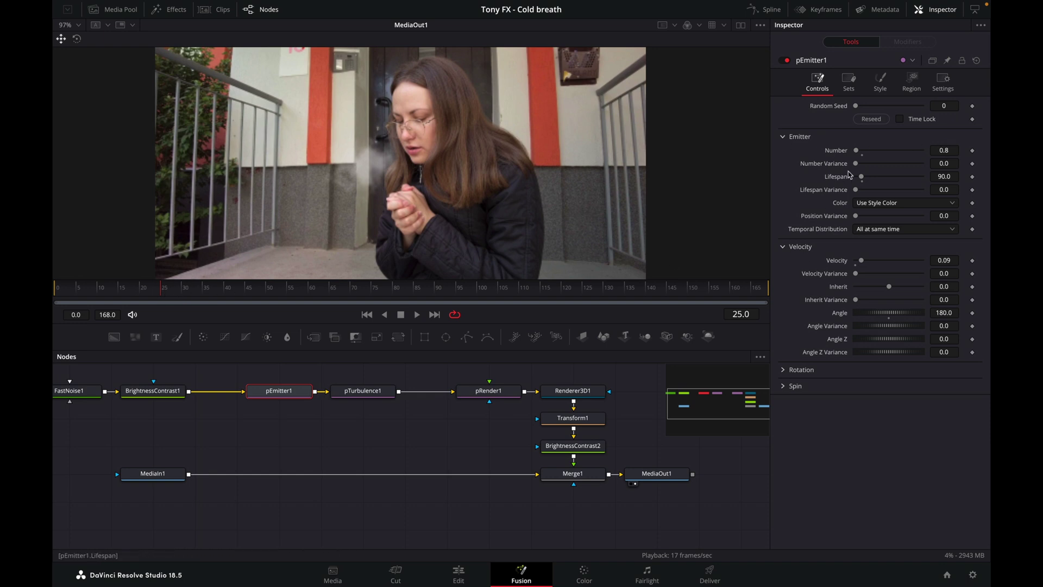
{"action": "left_click", "coordinate": [973, 151]}
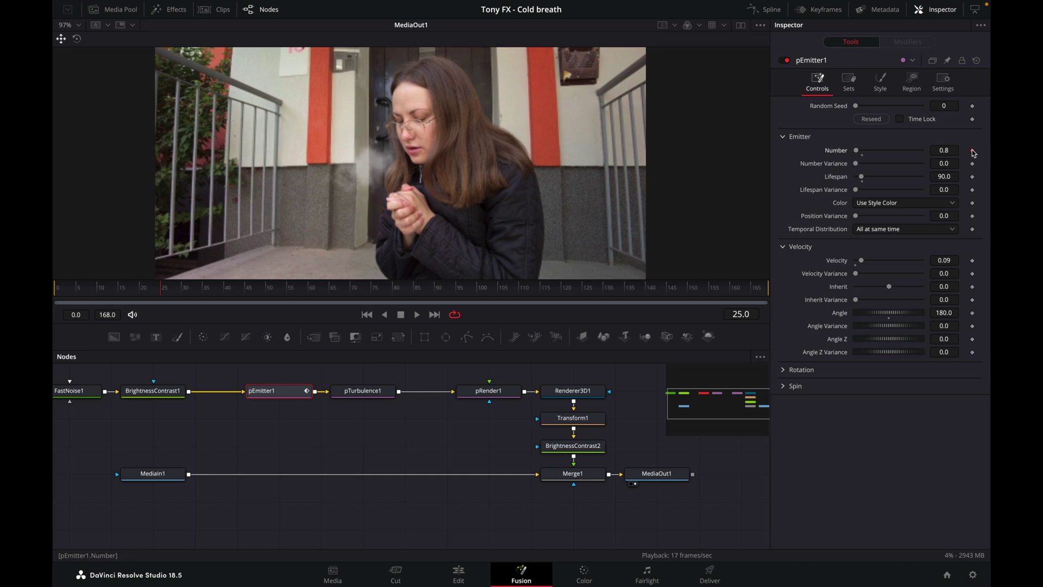
{"action": "left_click", "coordinate": [157, 294]}
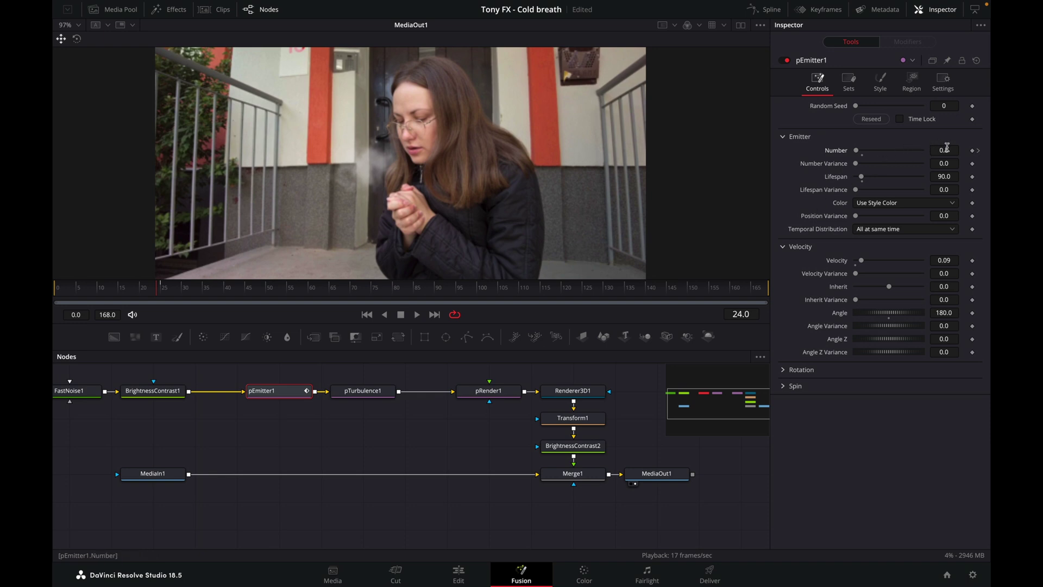
{"action": "double_click", "coordinate": [947, 148]}
{"action": "type", "text": "0"}
{"action": "key", "text": "Return"}
{"action": "left_click", "coordinate": [94, 288]}
{"action": "left_click", "coordinate": [417, 315]}
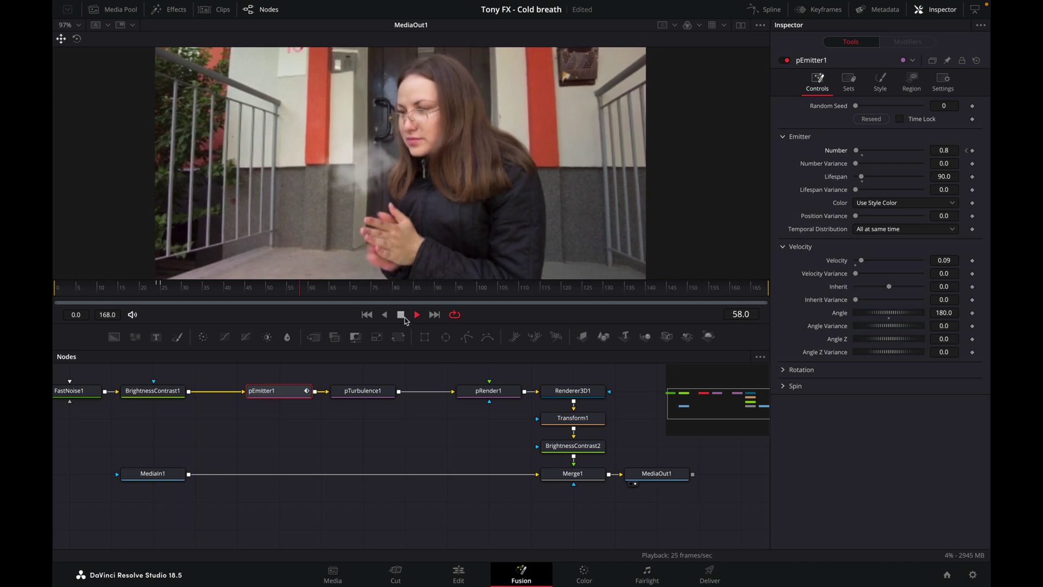
{"action": "left_click", "coordinate": [401, 316]}
Keyframe pEmitter1's Number at 0 on frame 70 to stop the breath, and preview the clip from its beginning.
{"action": "left_click", "coordinate": [341, 288]}
{"action": "left_click_drag", "start_coordinate": [342, 291], "coordinate": [352, 292]}
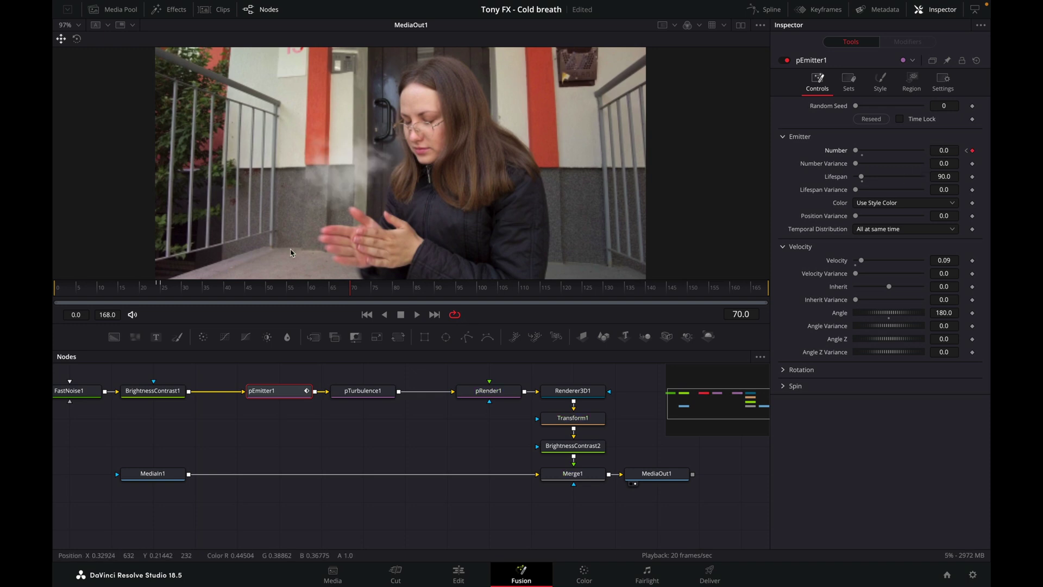
{"action": "key", "text": "Home"}
{"action": "left_click", "coordinate": [418, 317]}
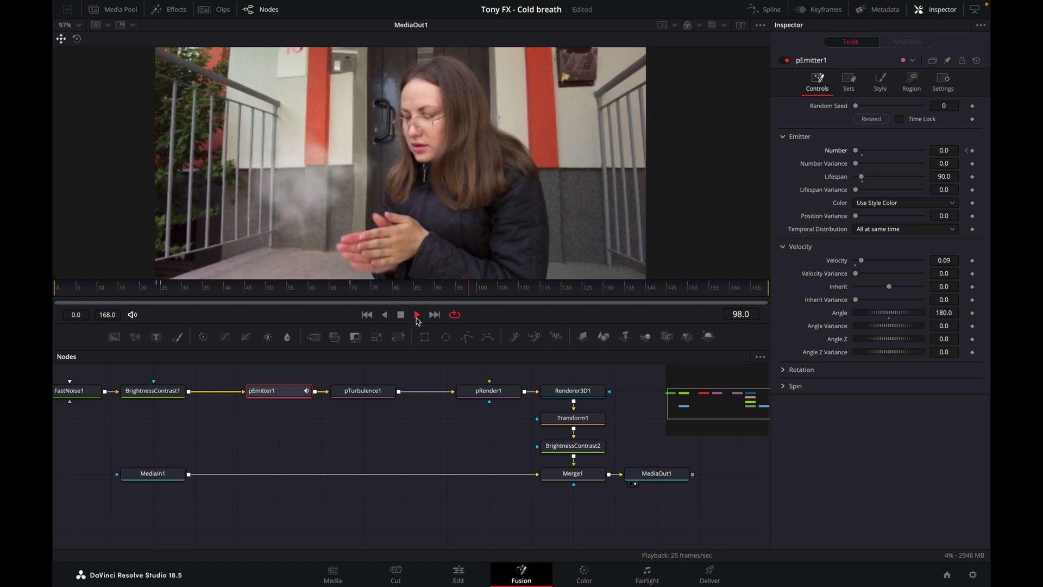
{"action": "left_click", "coordinate": [404, 316]}
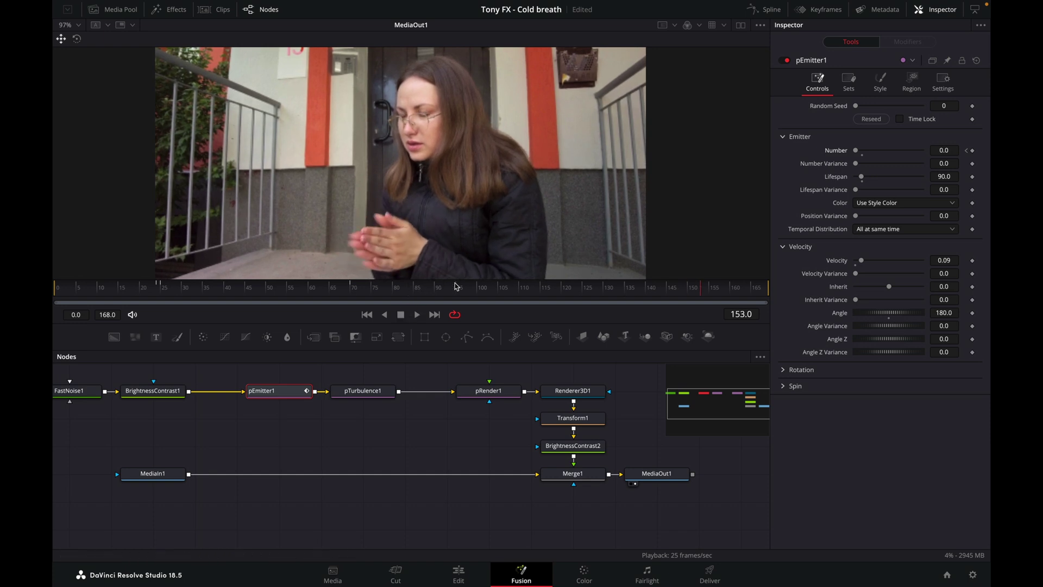
Save the project and keyframe pEmitter1's Number at 0.8 on frame 105 to start the next breath.
{"action": "left_click", "coordinate": [499, 293]}
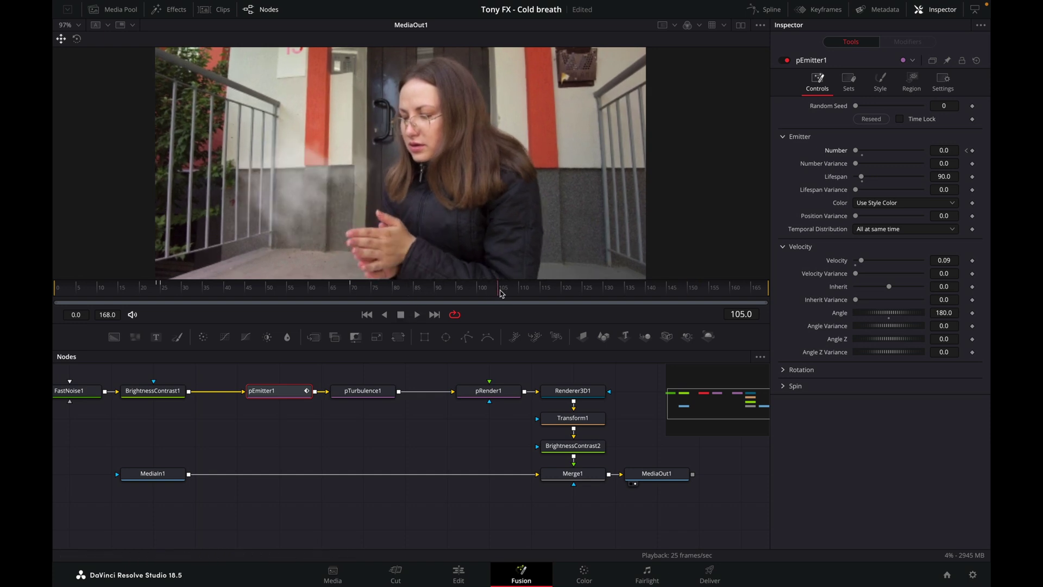
{"action": "key", "text": "ctrl+s"}
{"action": "key", "text": "Tab"}
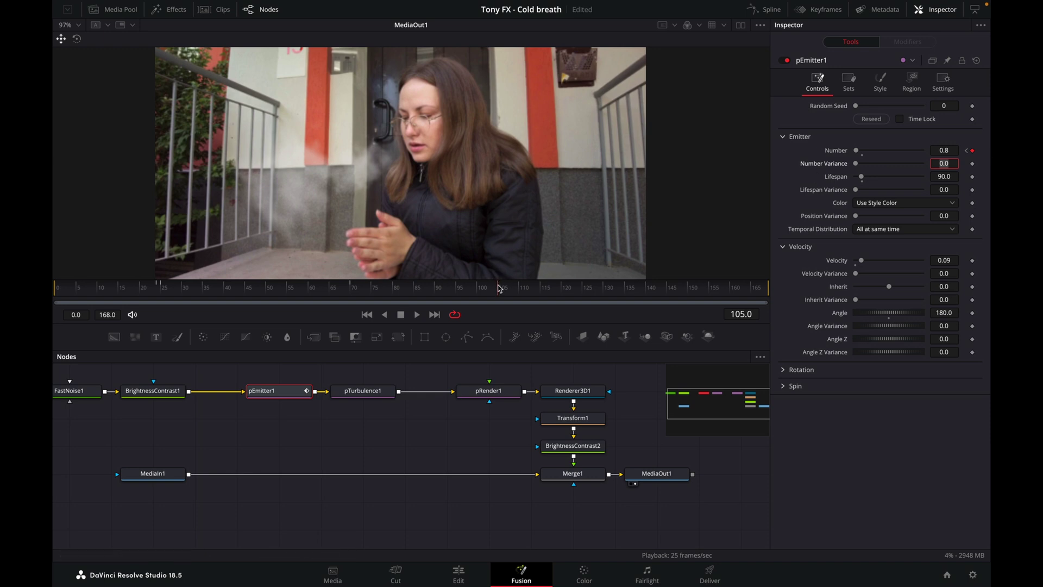
Keyframe pEmitter1's Number at 0 on frame 104, just before the second breath, and save the project.
{"action": "key", "text": "Left"}
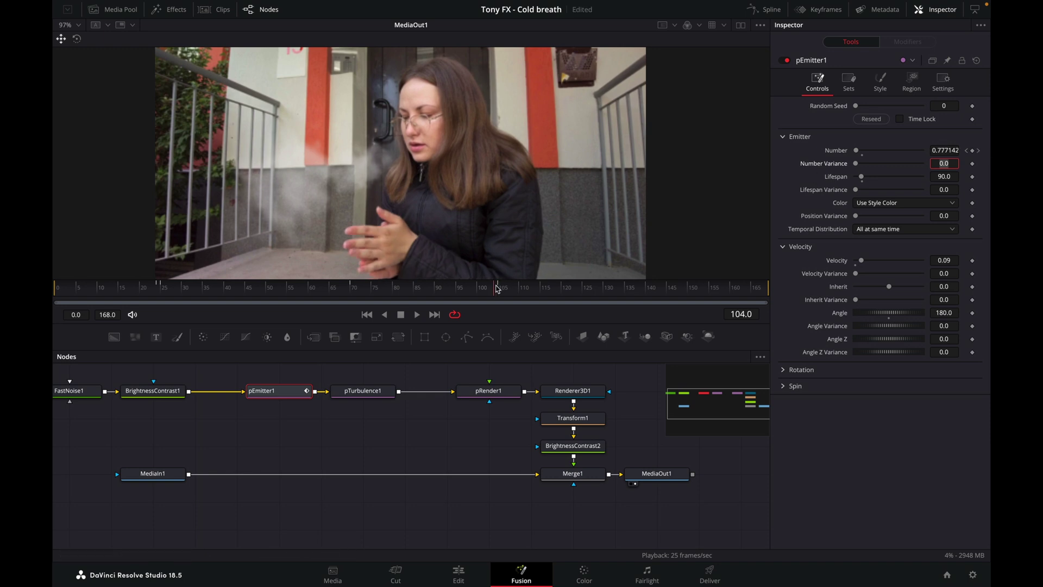
{"action": "left_click", "coordinate": [946, 151]}
{"action": "type", "text": "0"}
{"action": "key", "text": "Return"}
{"action": "key", "text": "ctrl+s"}
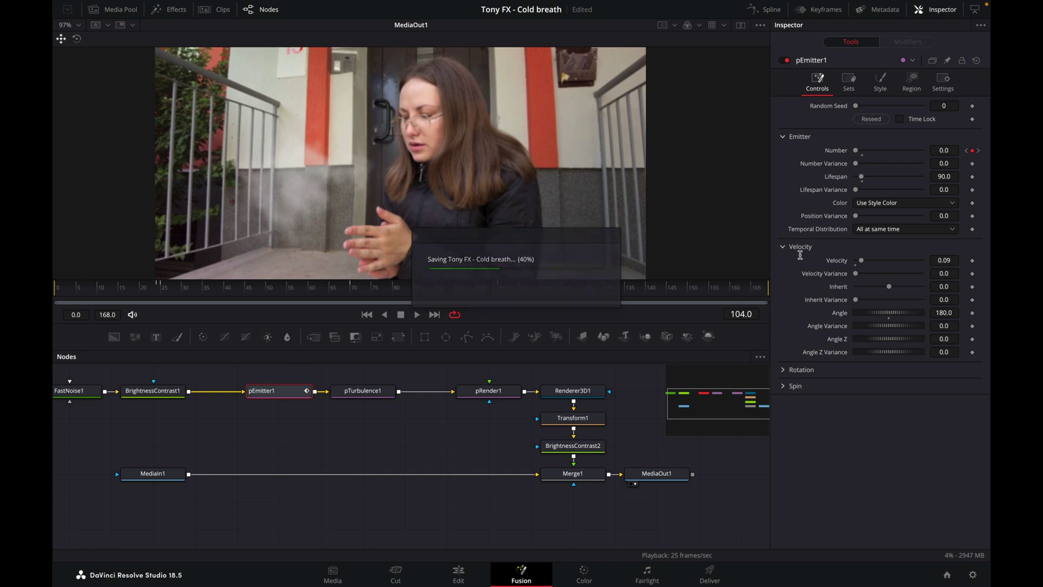
Keyframe pEmitter1's Number at 0 on frame 168 and preview the clip from its beginning.
{"action": "left_click", "coordinate": [767, 287]}
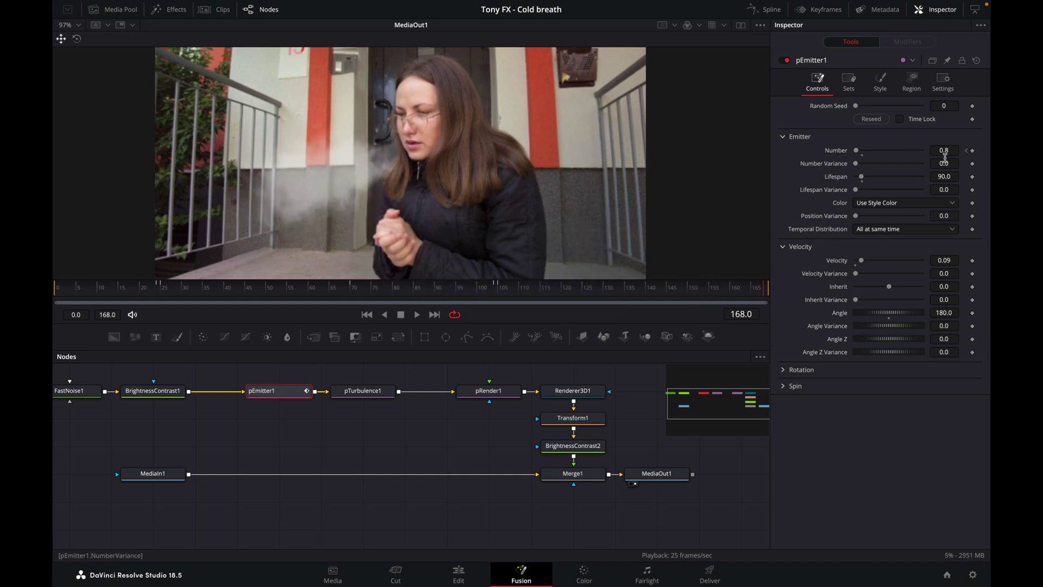
{"action": "left_click_drag", "start_coordinate": [768, 287], "coordinate": [57, 288]}
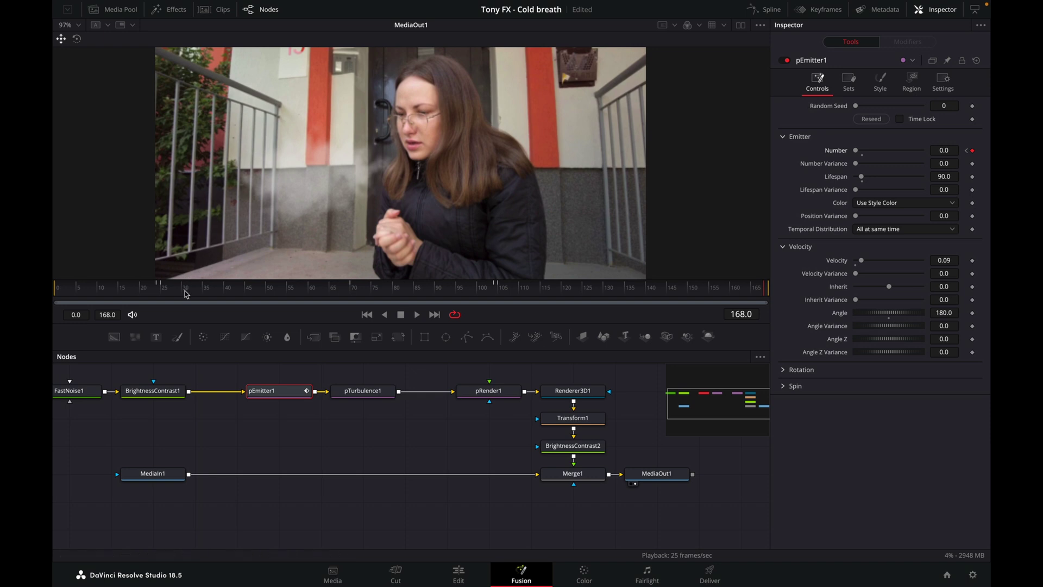
{"action": "left_click", "coordinate": [416, 315]}
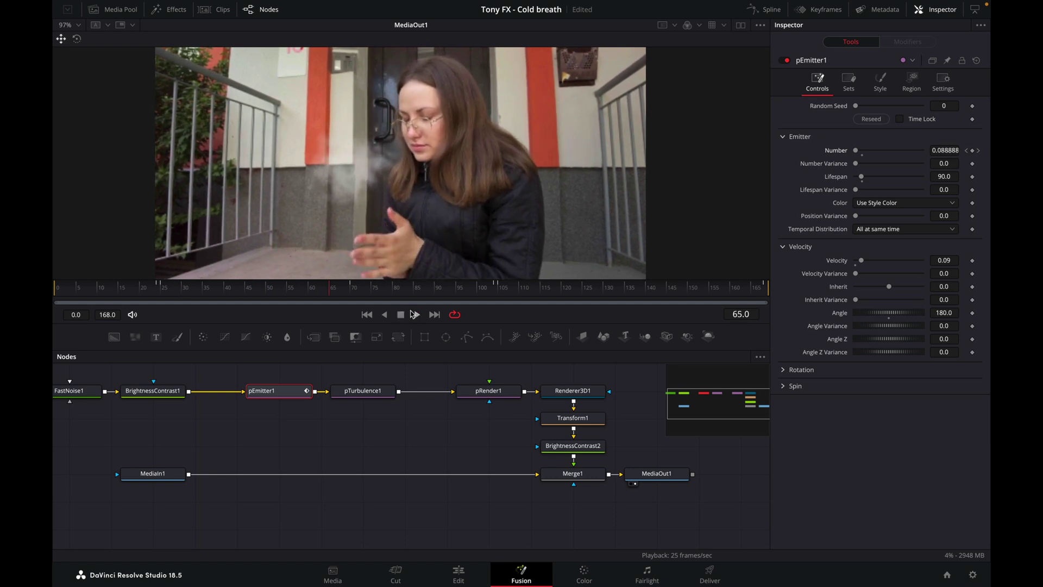
Set the timeline proxy resolution to Full, preview the clip from the first frame, and inspect the breath at frame 81.
{"action": "mouse_move", "coordinate": [288, 5]}
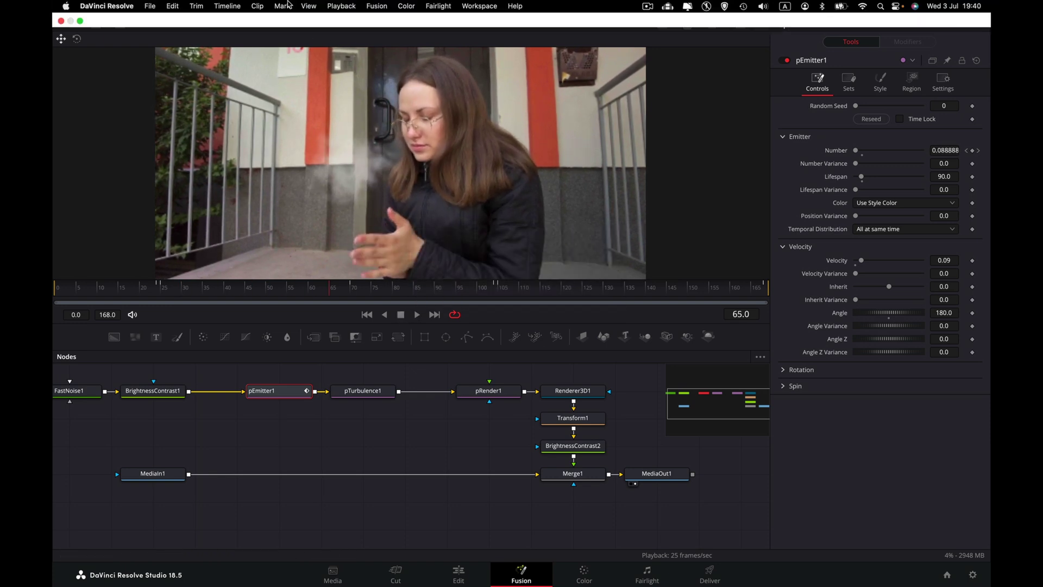
{"action": "left_click", "coordinate": [342, 7]}
{"action": "mouse_move", "coordinate": [357, 49]}
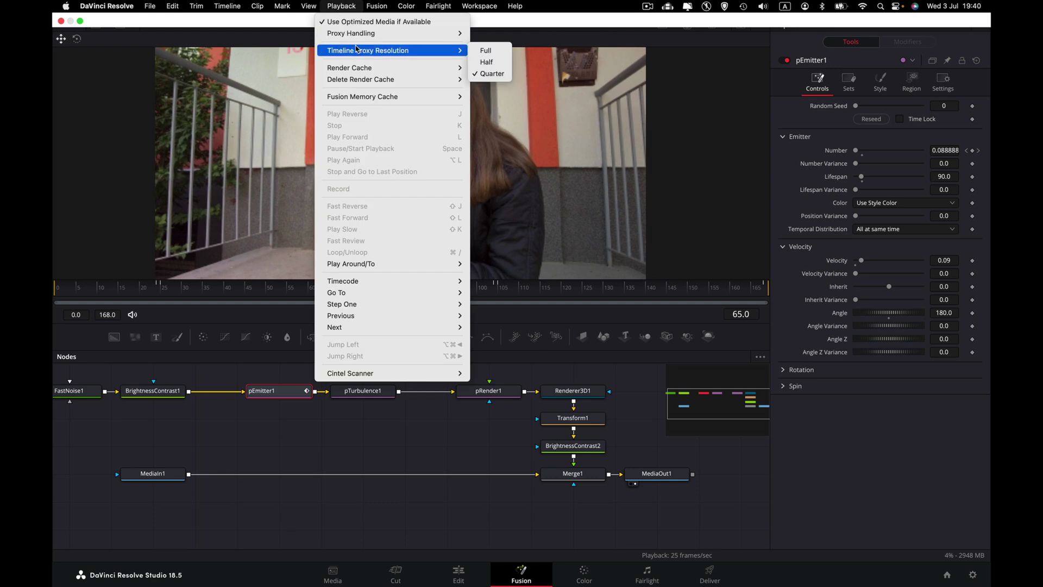
{"action": "left_click", "coordinate": [486, 50]}
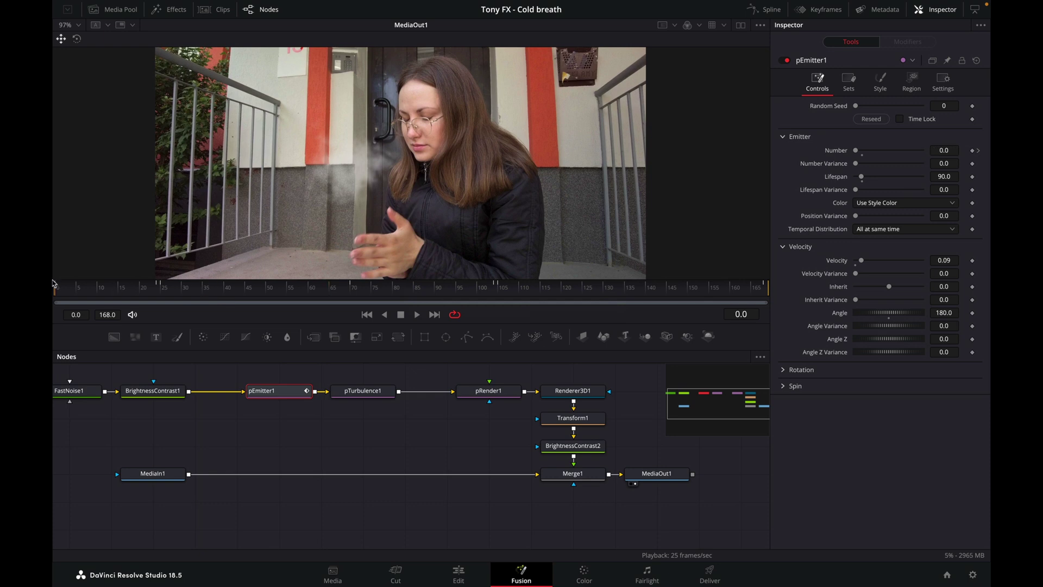
{"action": "left_click", "coordinate": [416, 315]}
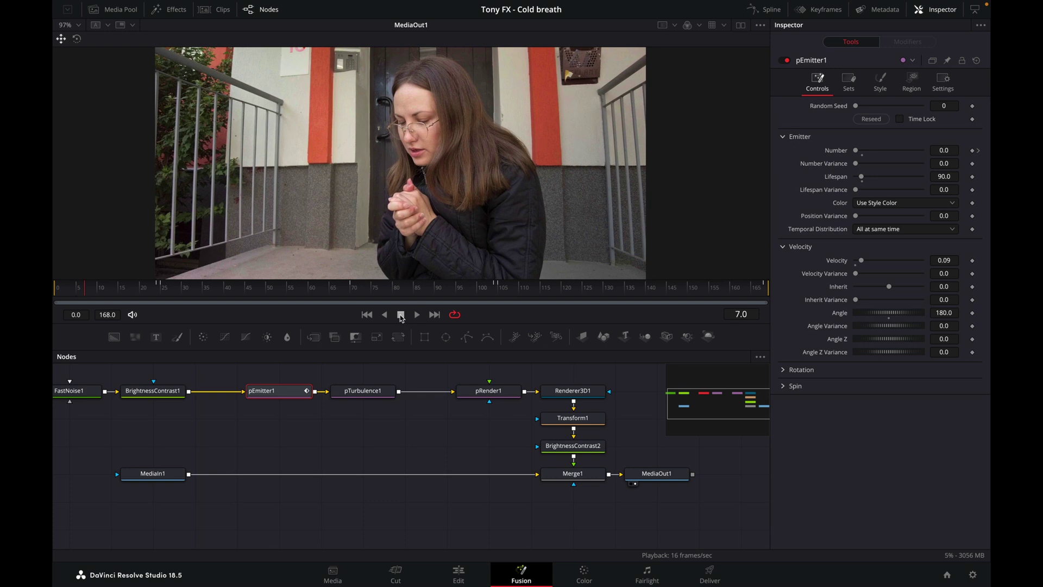
{"action": "left_click_drag", "start_coordinate": [382, 292], "coordinate": [397, 292]}
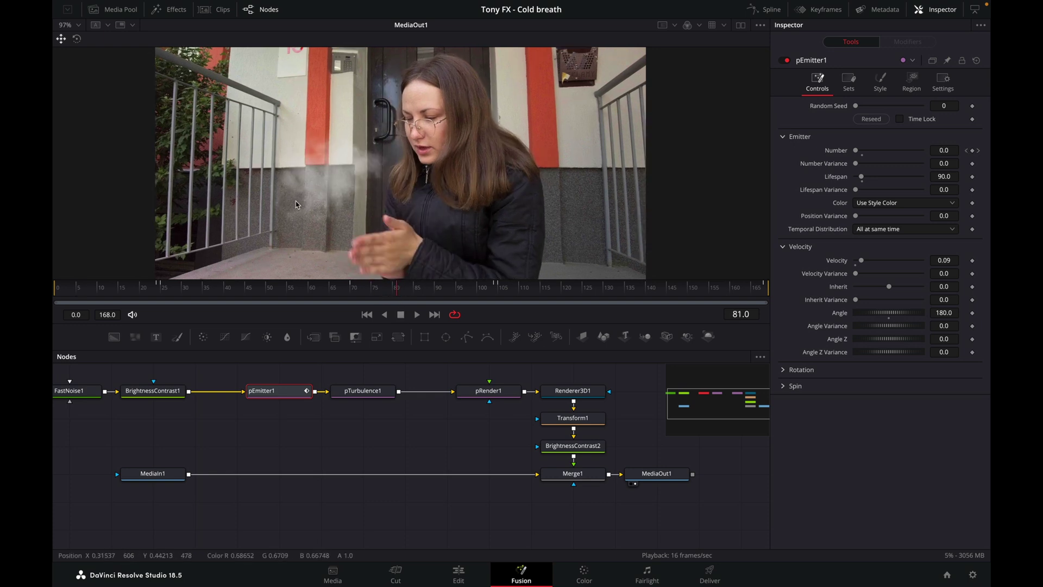
Move MediaIn1, Merge1 and MediaOut1 down to make room, and add a Sharpen (Shrp) node after BrightnessContrast2.
{"action": "left_click_drag", "start_coordinate": [103, 466], "coordinate": [699, 514]}
{"action": "left_click_drag", "start_coordinate": [658, 474], "coordinate": [657, 501]}
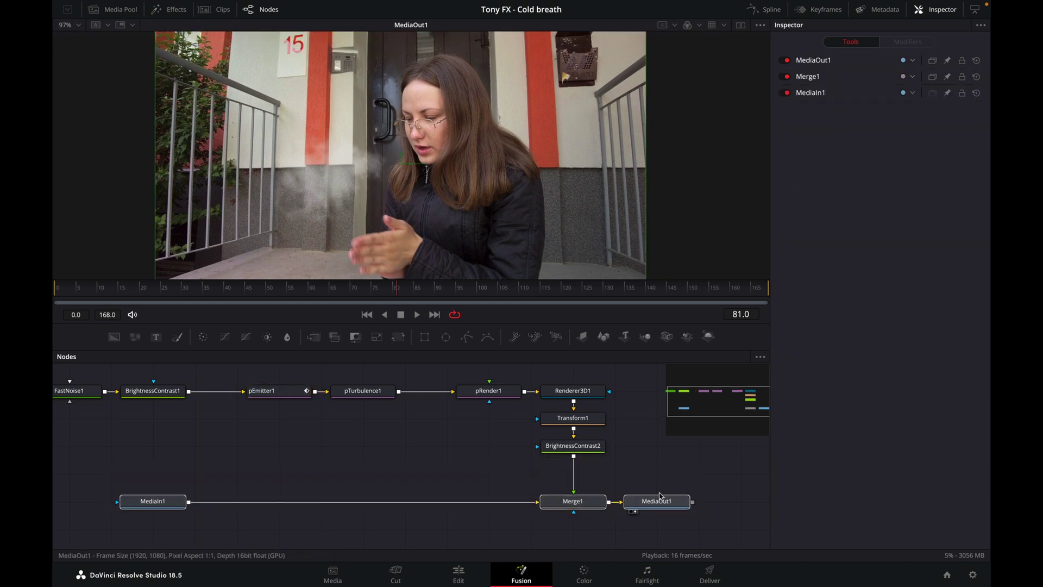
{"action": "left_click", "coordinate": [593, 447]}
{"action": "key", "text": "shift+space"}
{"action": "type", "text": "sharp"}
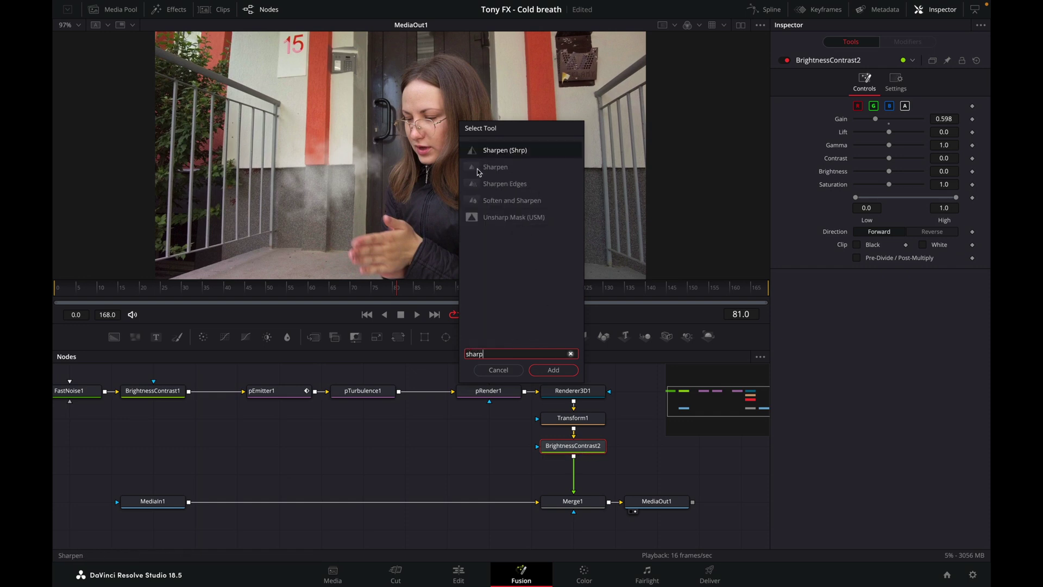
{"action": "left_click", "coordinate": [553, 370]}
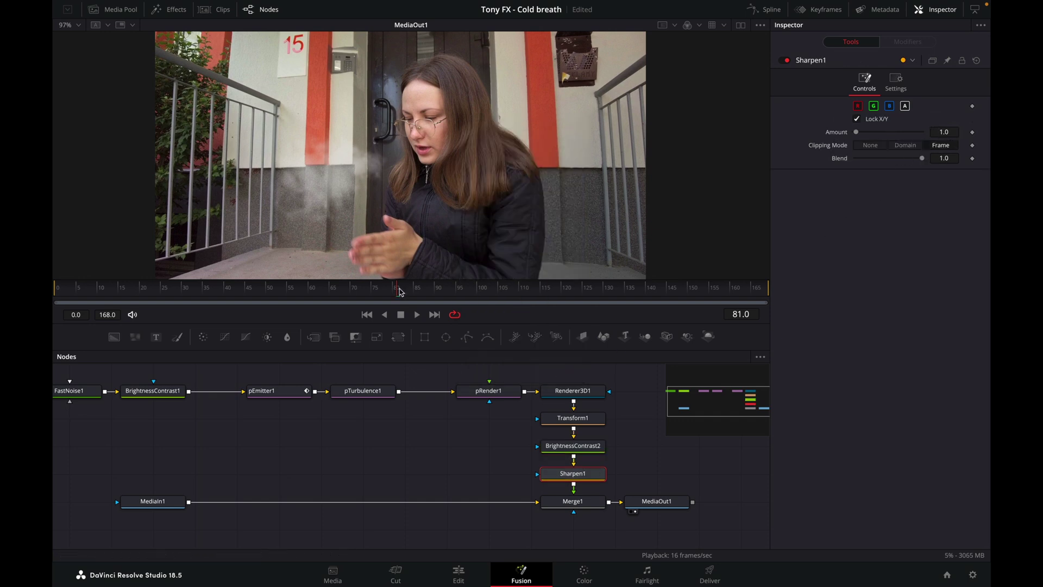
Compare the breath close up with Sharpen1 disabled and enabled, and preview the whole frame from the start.
{"action": "scroll", "coordinate": [358, 204], "scroll_direction": "up", "scroll_amount": 5}
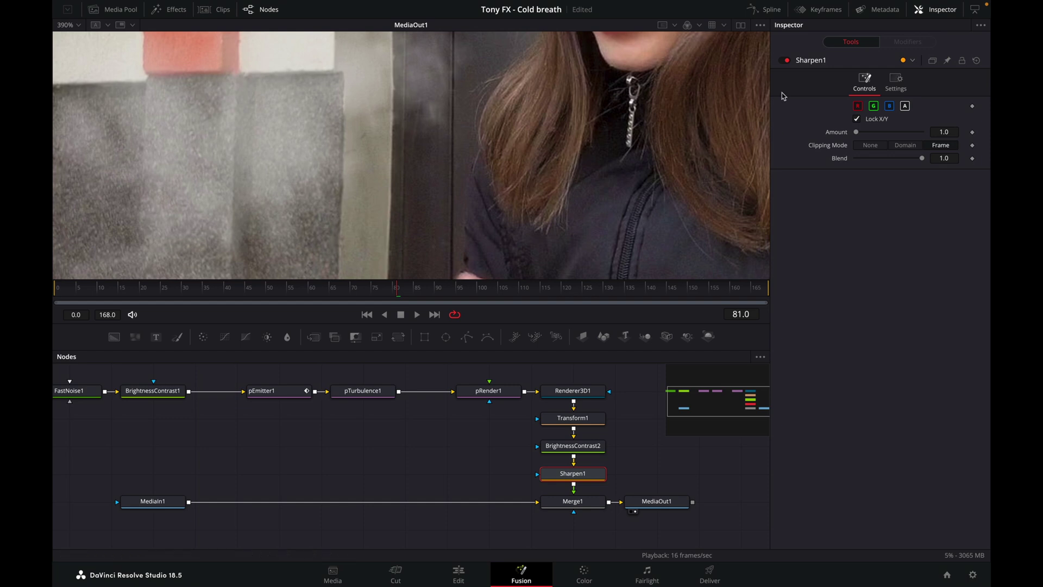
{"action": "left_click", "coordinate": [785, 61]}
{"action": "left_click", "coordinate": [787, 61]}
{"action": "scroll", "coordinate": [402, 183], "scroll_direction": "down", "scroll_amount": 7}
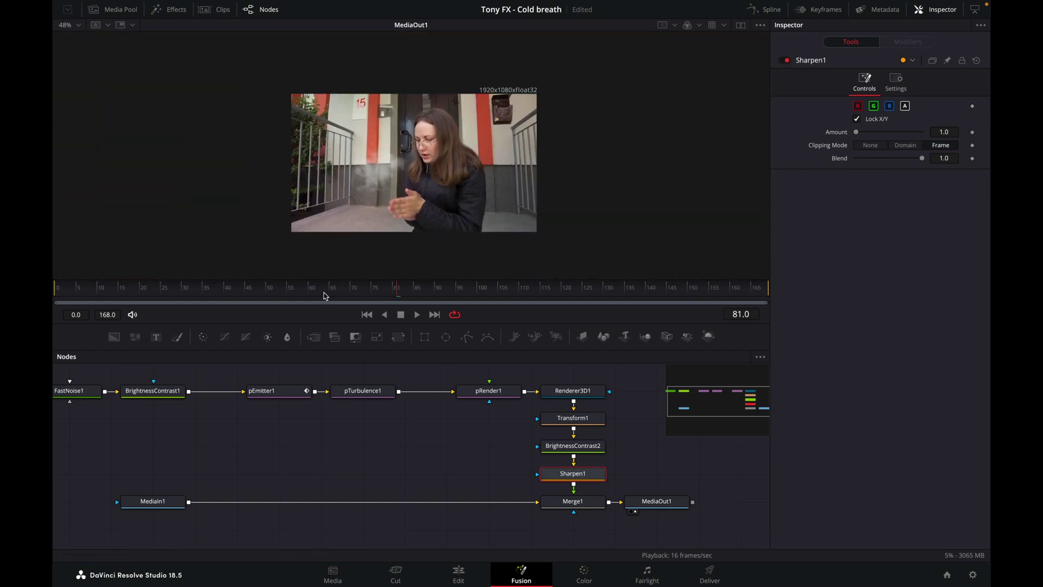
{"action": "key", "text": "ctrl+f"}
{"action": "left_click", "coordinate": [53, 294]}
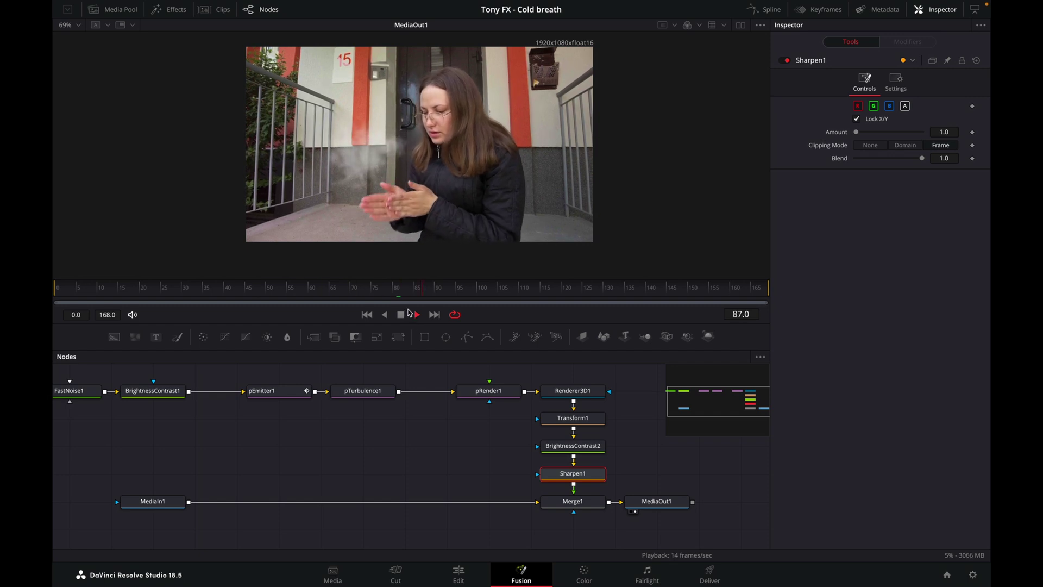
{"action": "left_click", "coordinate": [401, 315]}
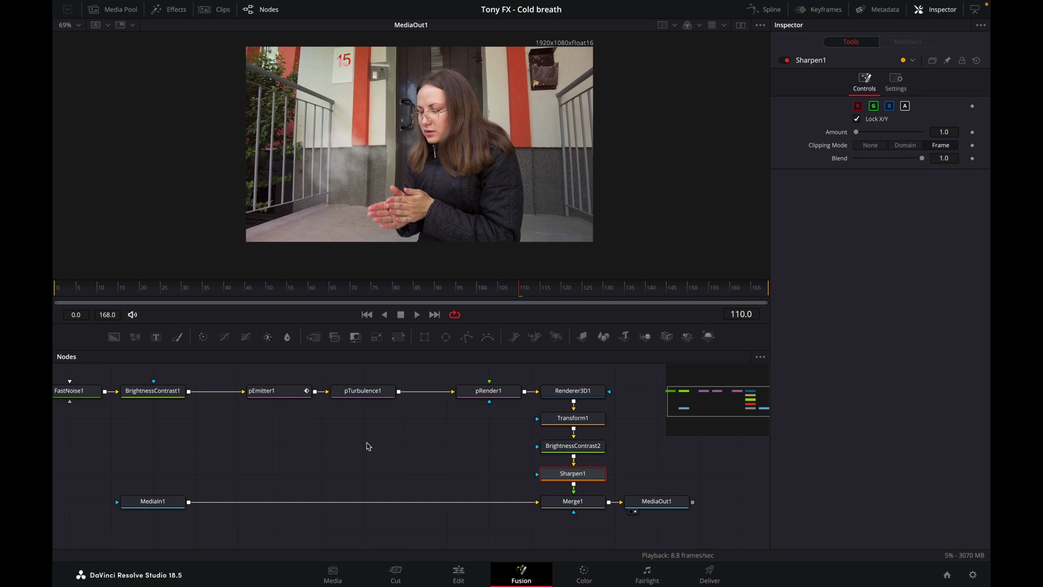
Set FastNoise1's noise Contrast to 3.0 and preview the breath from the first frame.
{"action": "left_click_drag", "start_coordinate": [367, 446], "coordinate": [456, 459]}
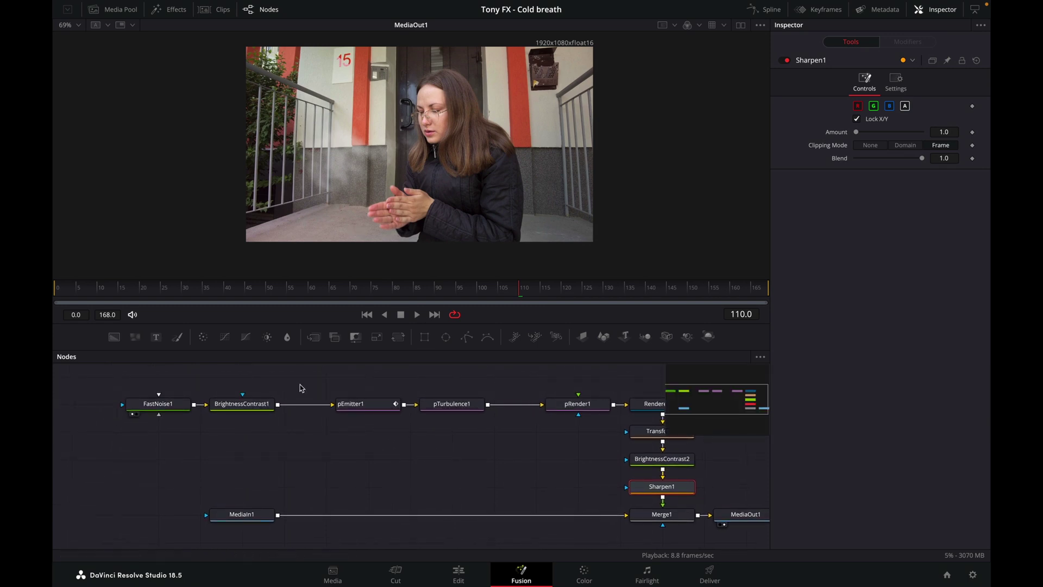
{"action": "left_click", "coordinate": [170, 408]}
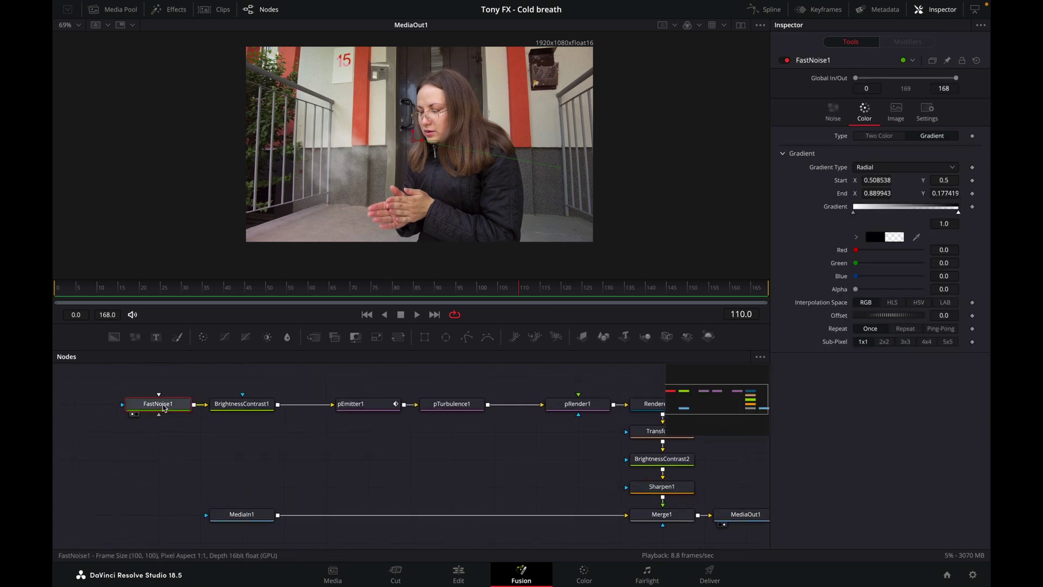
{"action": "scroll", "coordinate": [416, 168], "scroll_direction": "up", "scroll_amount": 2}
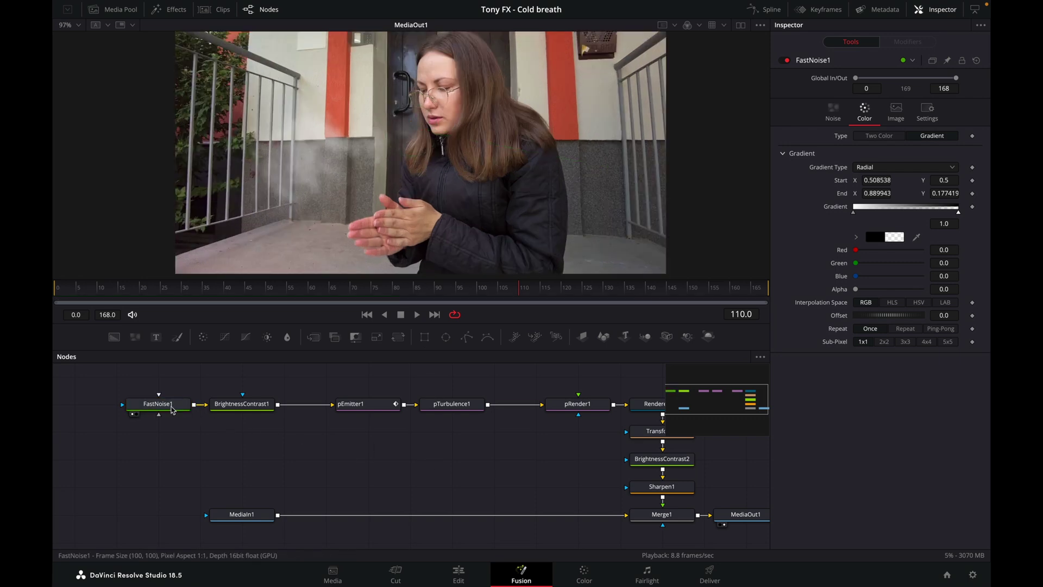
{"action": "left_click", "coordinate": [833, 113]}
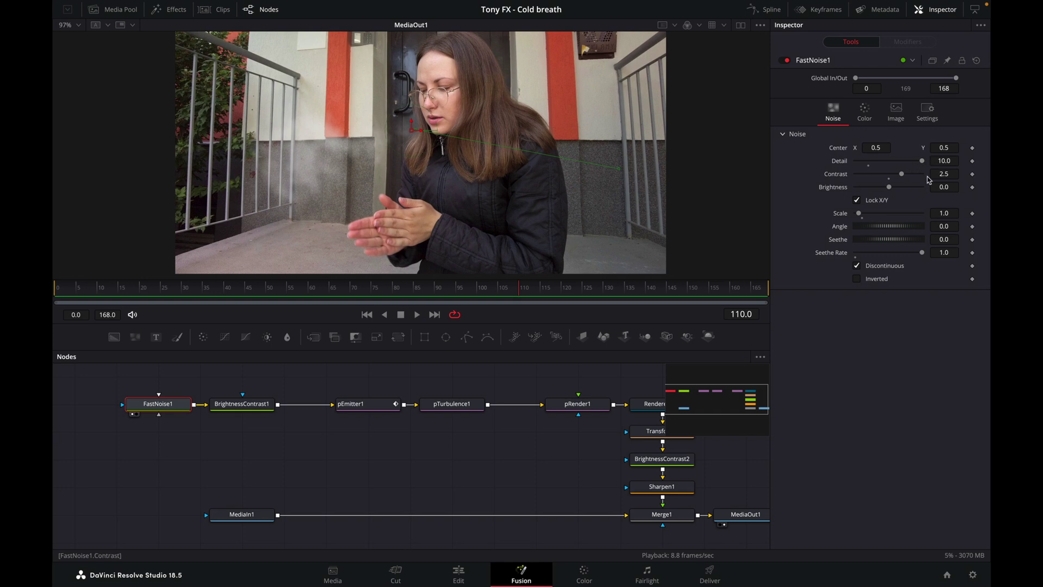
{"action": "key", "text": "Tab"}
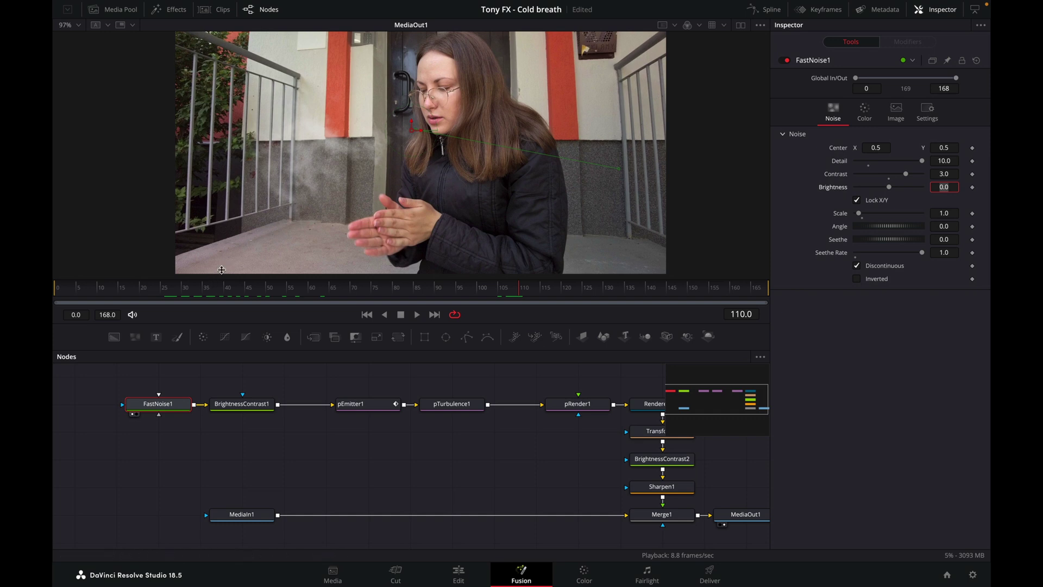
{"action": "left_click", "coordinate": [60, 289]}
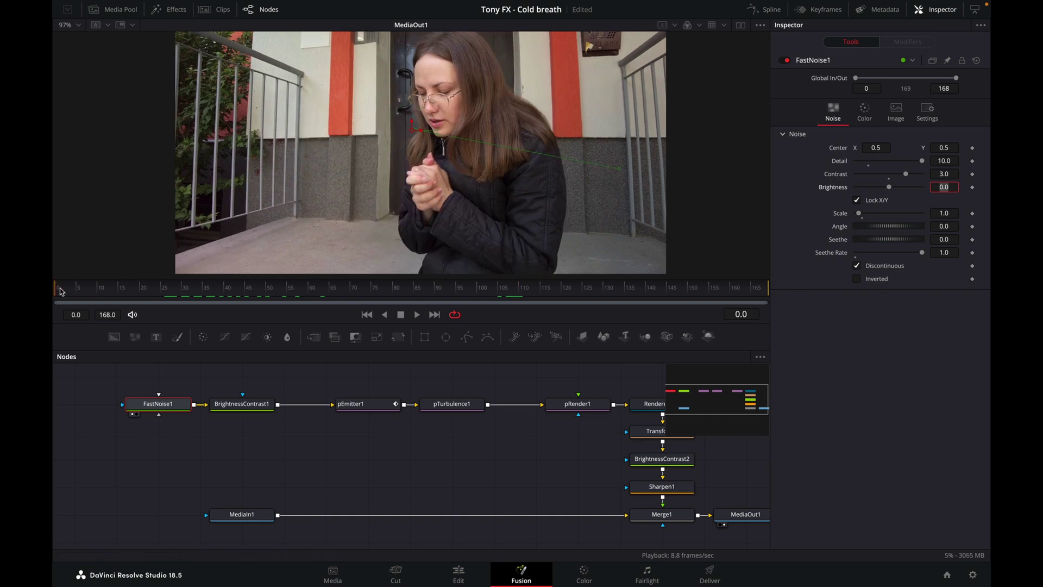
{"action": "left_click", "coordinate": [416, 314]}
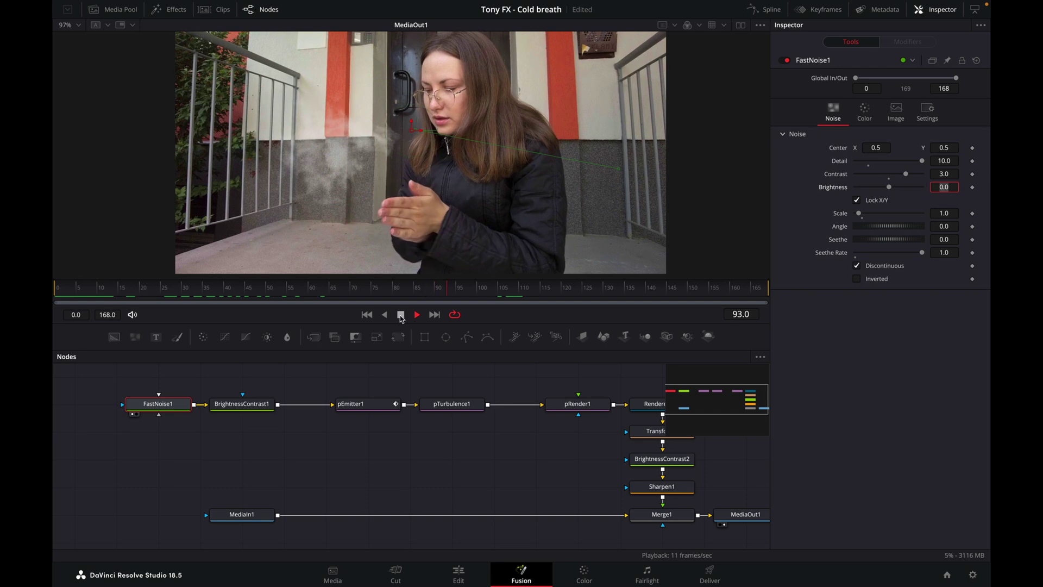
{"action": "left_click", "coordinate": [401, 315]}
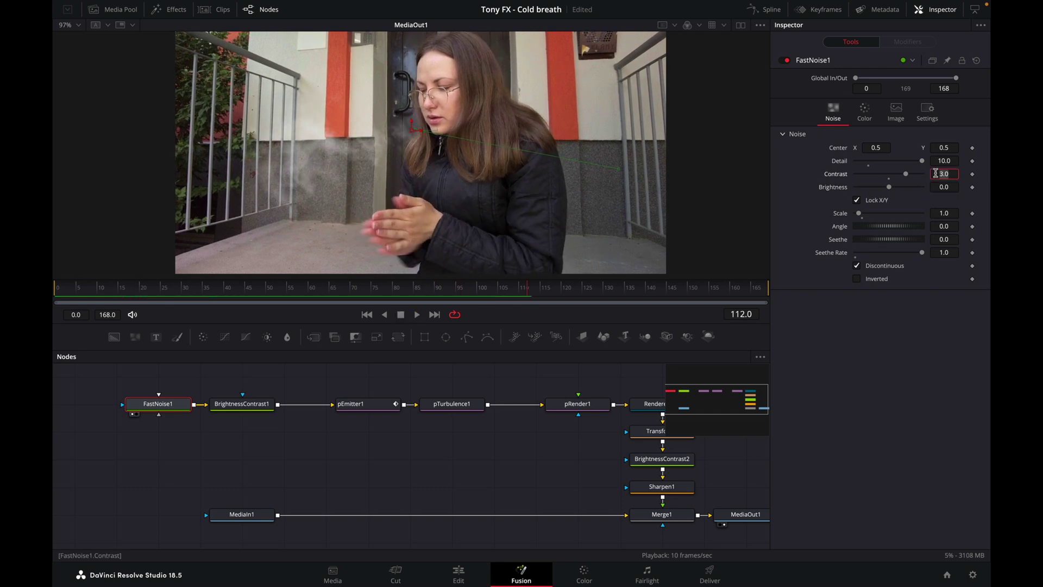
Set FastNoise1's noise Contrast to 2.7 and preview the breath from the beginning.
{"action": "key", "text": "Tab"}
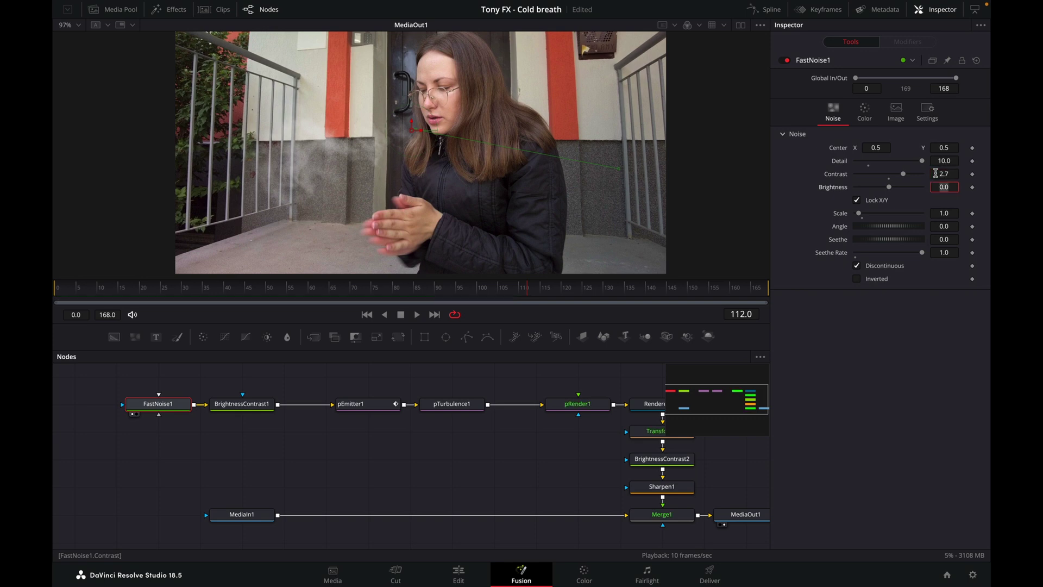
{"action": "key", "text": "Home"}
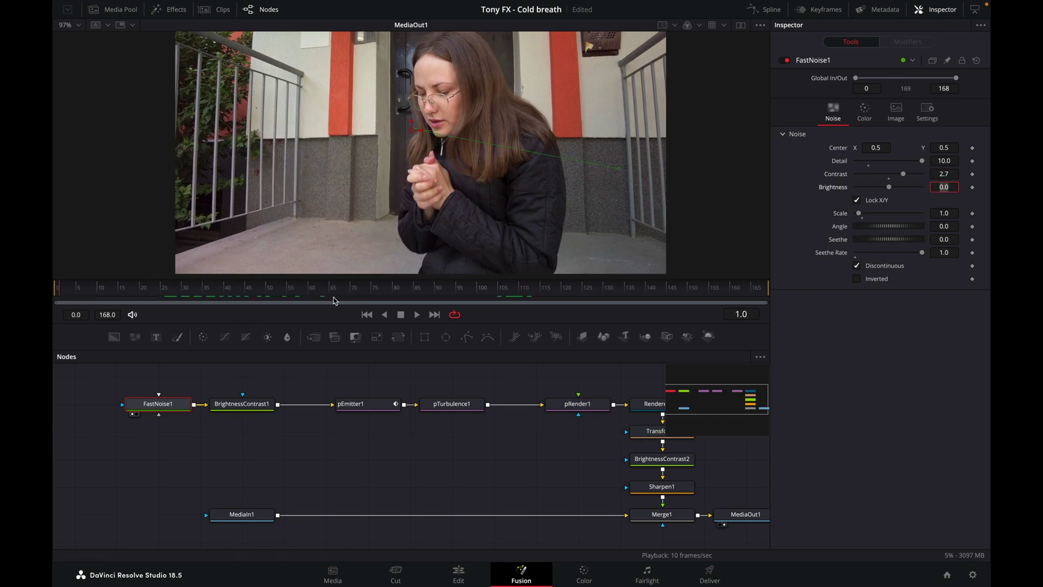
{"action": "left_click", "coordinate": [415, 315]}
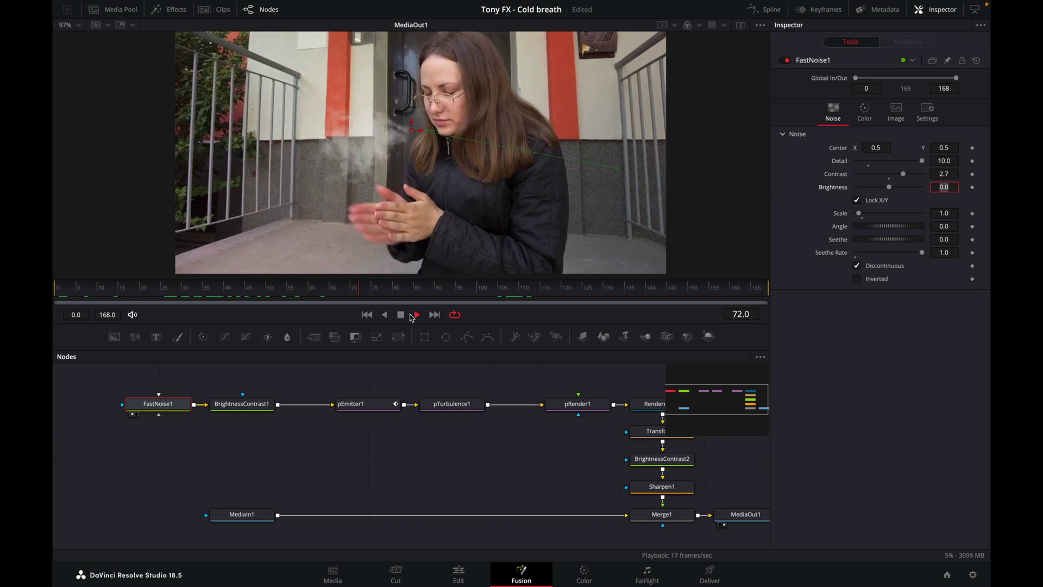
{"action": "left_click", "coordinate": [416, 314]}
Set FastNoise1's noise Contrast to 2.5 and preview the breath again from the first frame.
{"action": "left_click", "coordinate": [945, 173]}
{"action": "type", "text": "2.5"}
{"action": "key", "text": "Tab"}
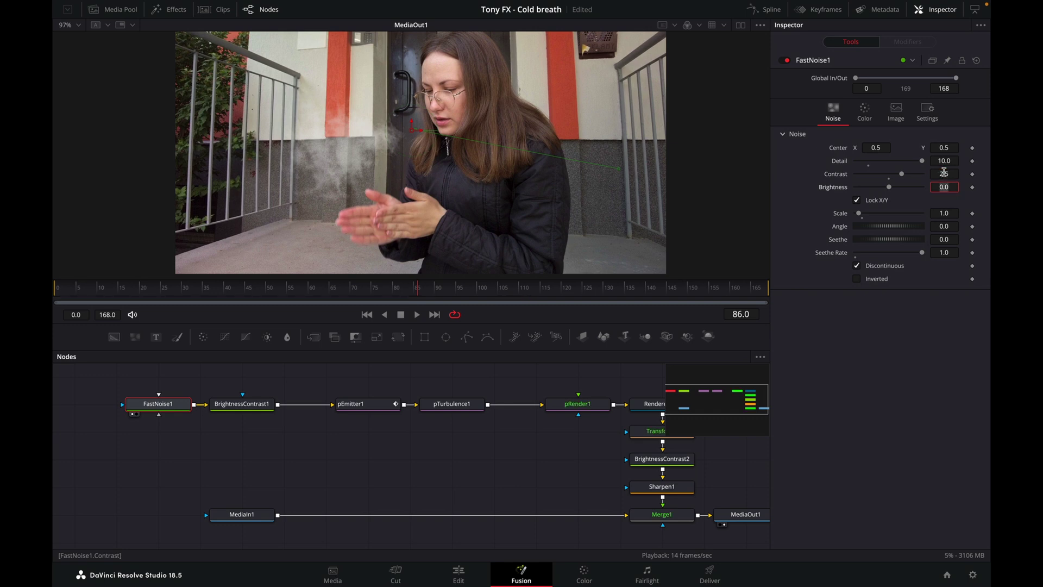
{"action": "left_click", "coordinate": [366, 314]}
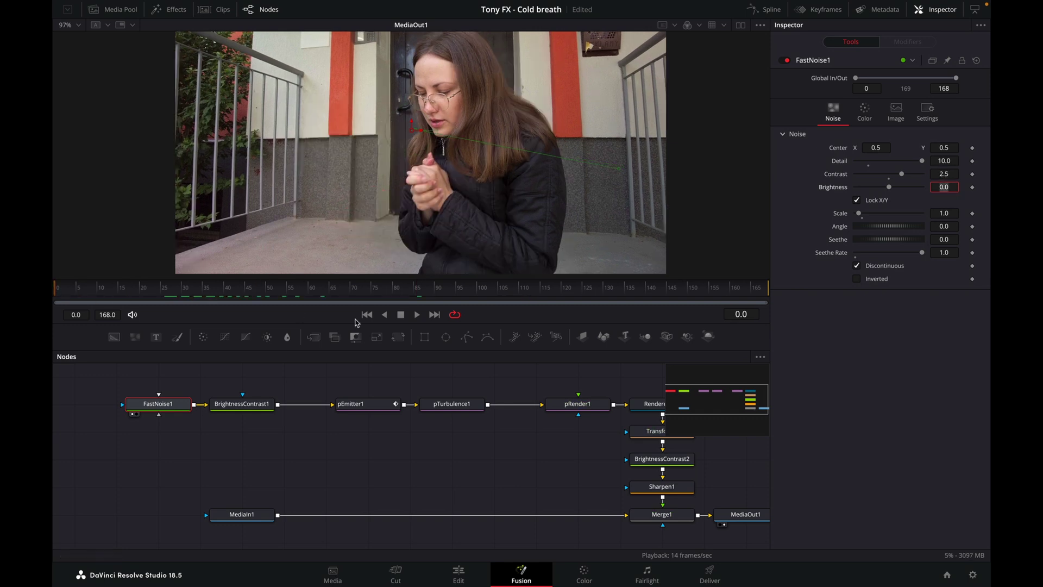
{"action": "left_click", "coordinate": [417, 315]}
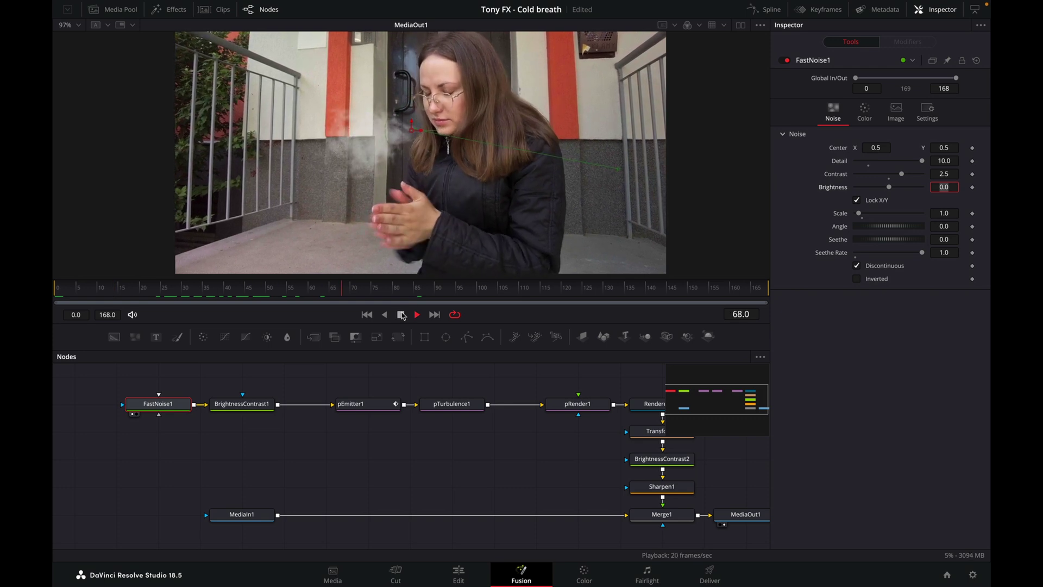
{"action": "left_click", "coordinate": [402, 315]}
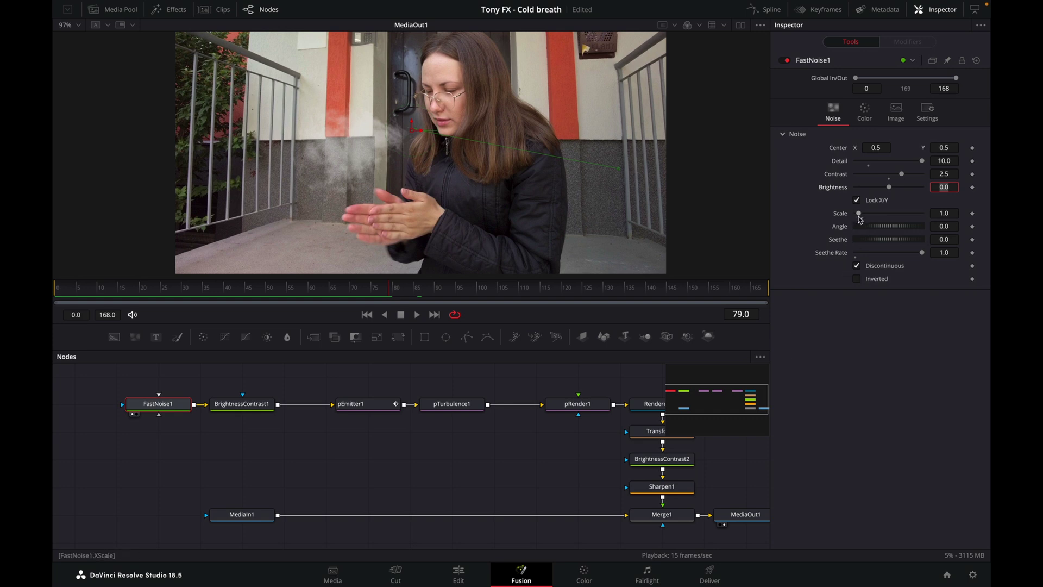
Increase FastNoise1's noise Scale to about 17.17 and preview the breath from the beginning.
{"action": "left_click_drag", "start_coordinate": [861, 214], "coordinate": [913, 215]}
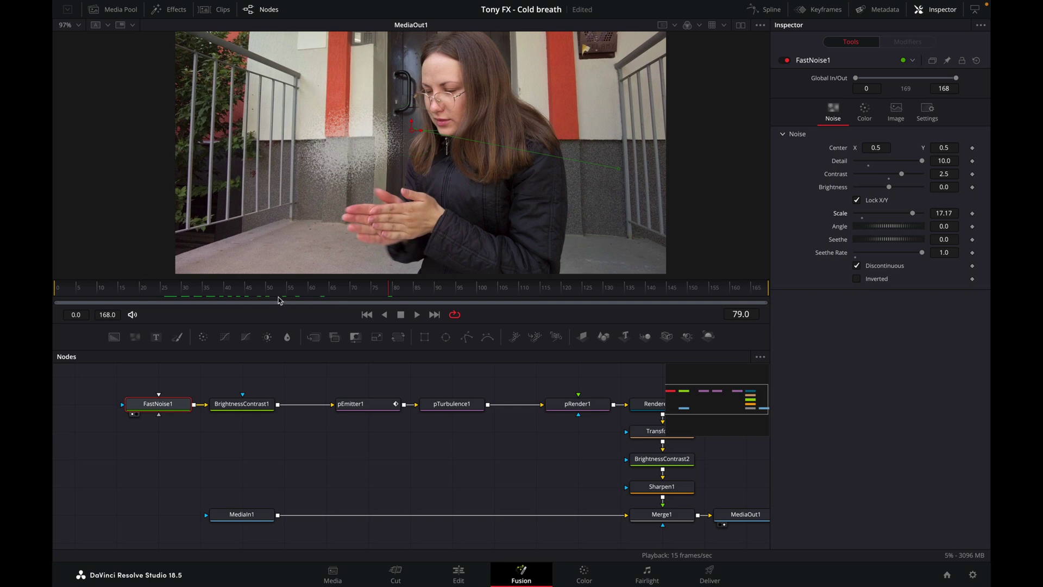
{"action": "left_click", "coordinate": [54, 293]}
{"action": "left_click", "coordinate": [418, 315]}
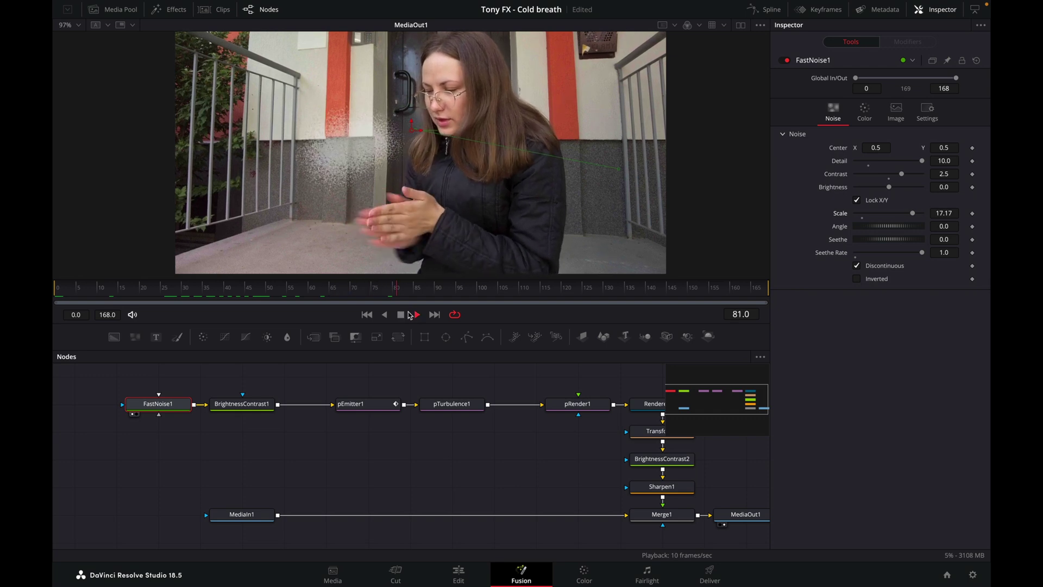
{"action": "left_click", "coordinate": [417, 315]}
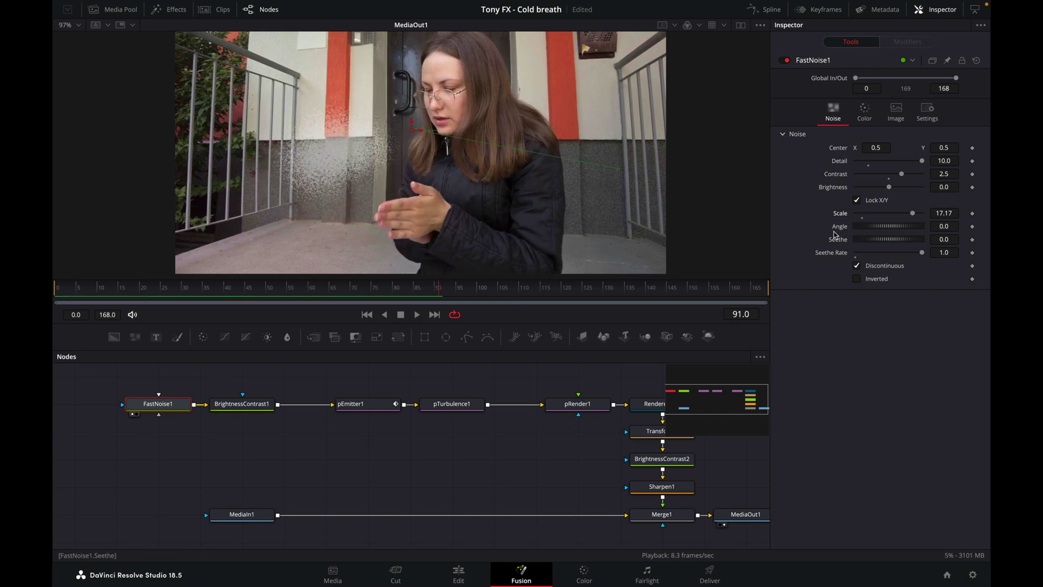
Set FastNoise1's noise Scale to 1.0 and save the project.
{"action": "left_click", "coordinate": [862, 214]}
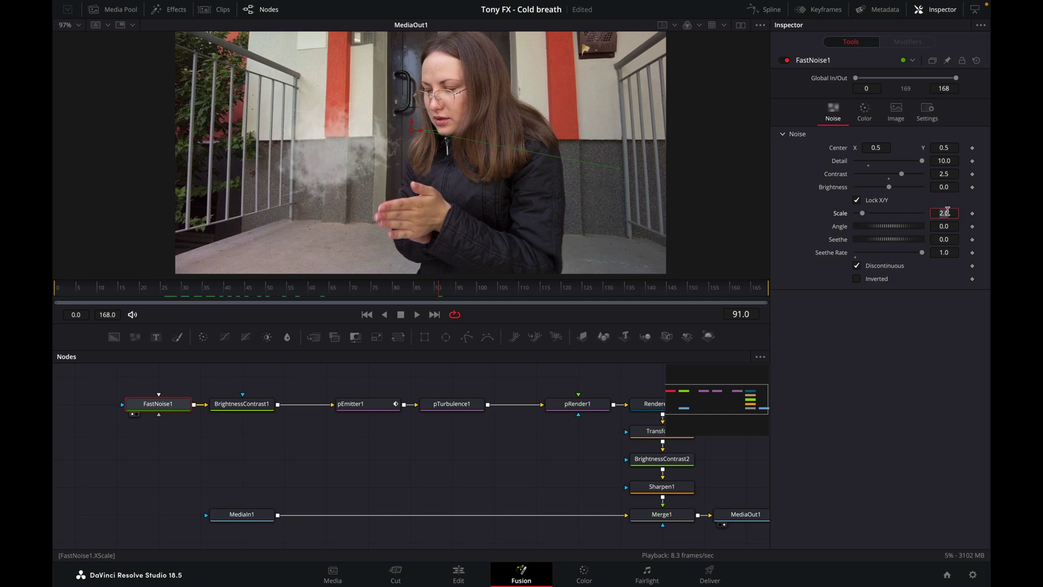
{"action": "key", "text": "Tab"}
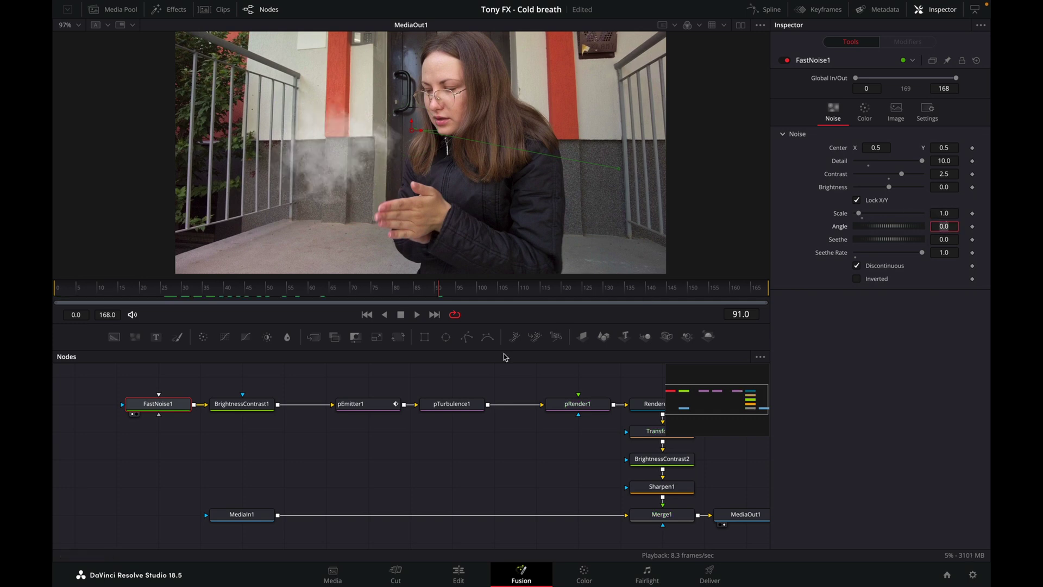
{"action": "key", "text": "ctrl+s"}
Try a Velocity of 2.0 on pEmitter1, previewing the breath from the first frame, and undo the change.
{"action": "left_click", "coordinate": [364, 403]}
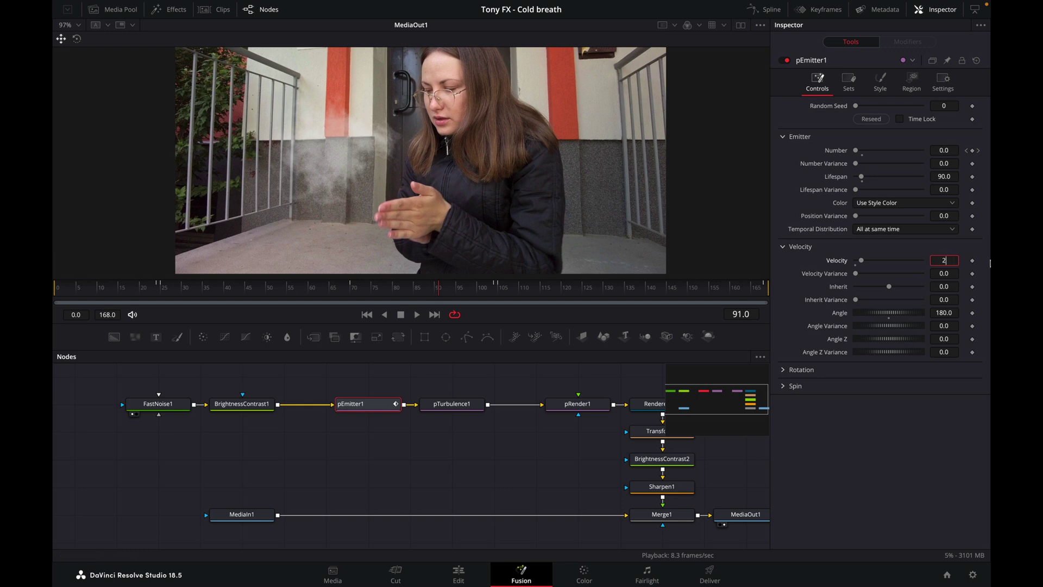
{"action": "type", "text": "2"}
{"action": "key", "text": "Tab"}
{"action": "left_click", "coordinate": [53, 287]}
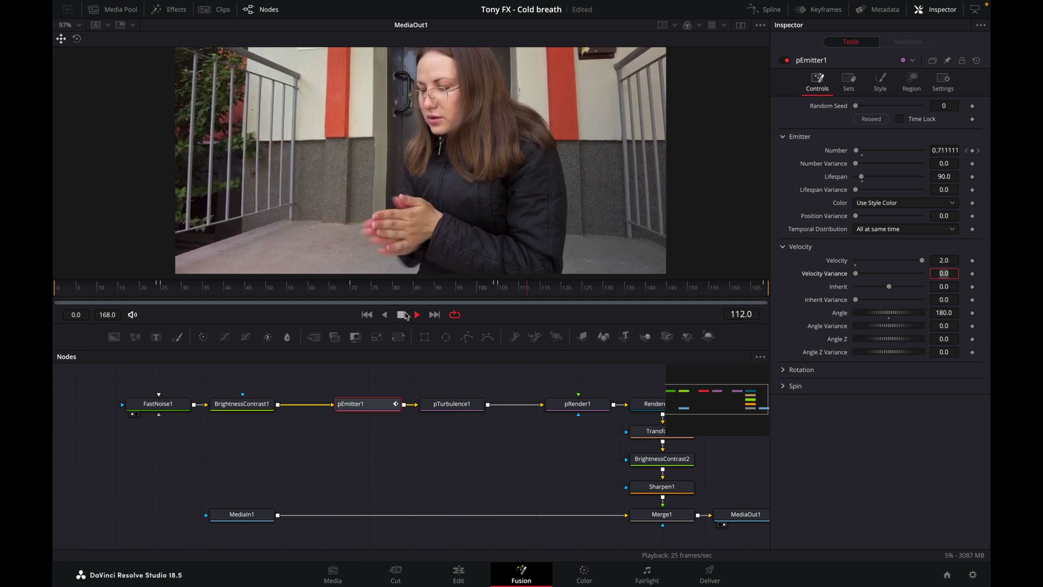
{"action": "key", "text": "space"}
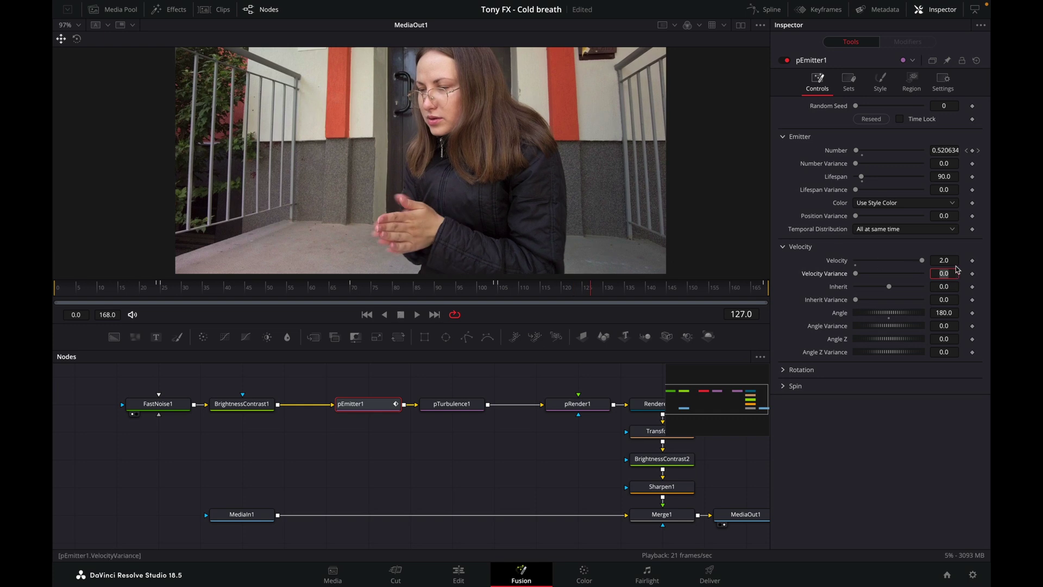
{"action": "key", "text": "ctrl+z"}
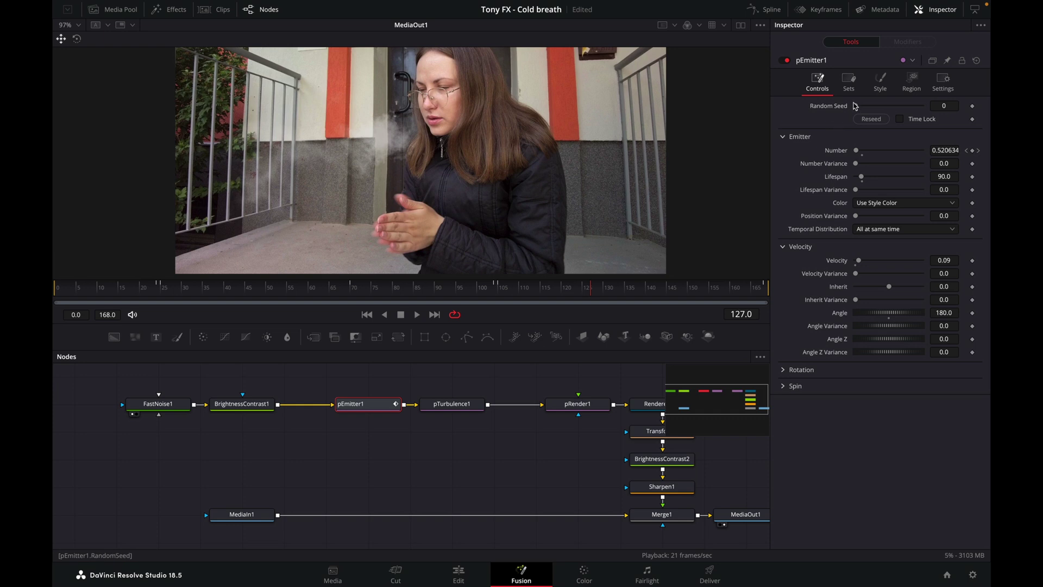
Examine pEmitter1's Style settings and preview the breath from near the start of the clip.
{"action": "left_click", "coordinate": [880, 82]}
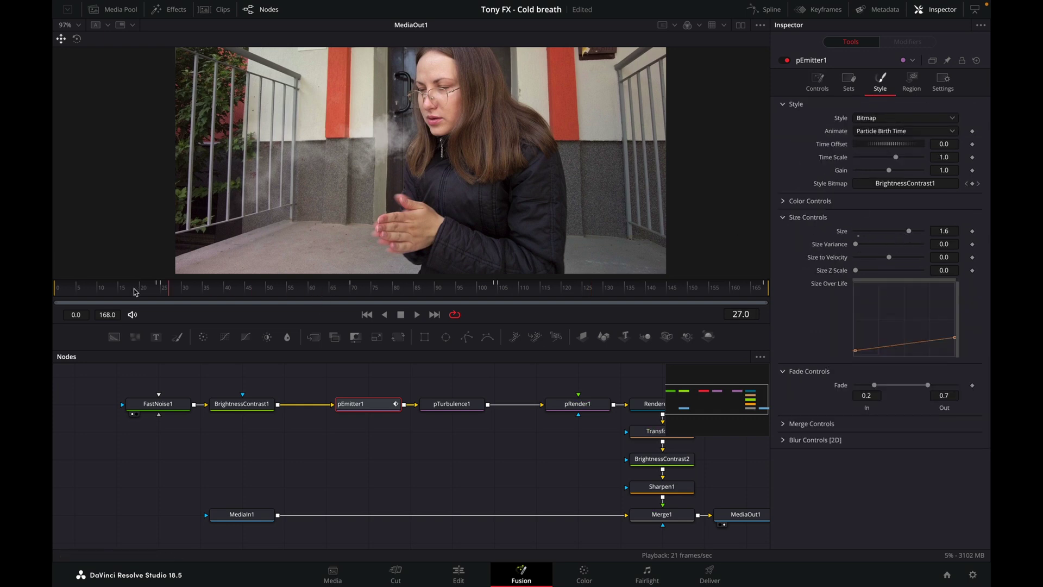
{"action": "left_click_drag", "start_coordinate": [135, 292], "coordinate": [76, 292]}
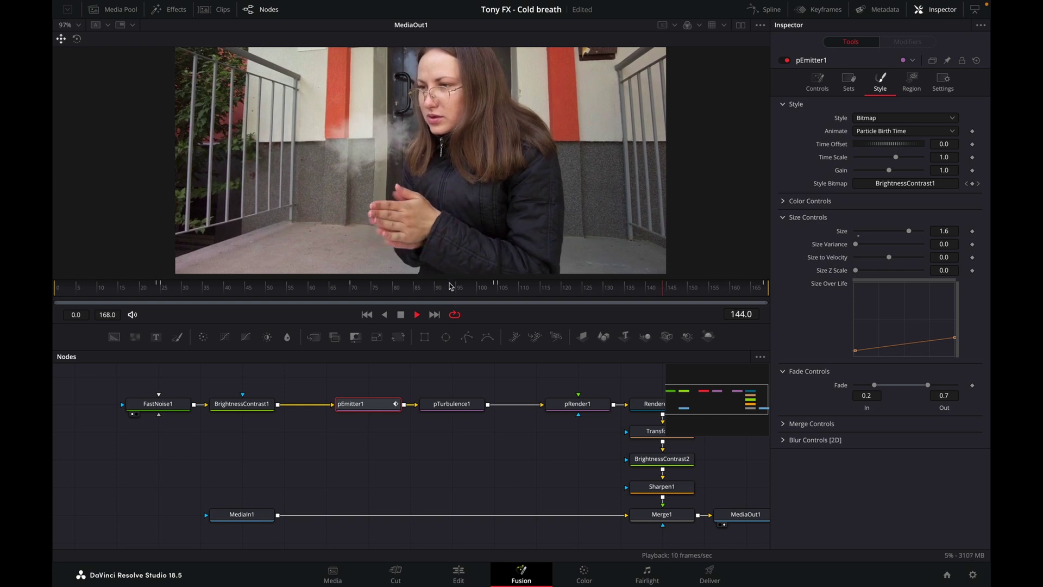
Switch to the Edit page, enlarge the timeline viewer, and play the cold breath clip from its beginning.
{"action": "left_click", "coordinate": [459, 572]}
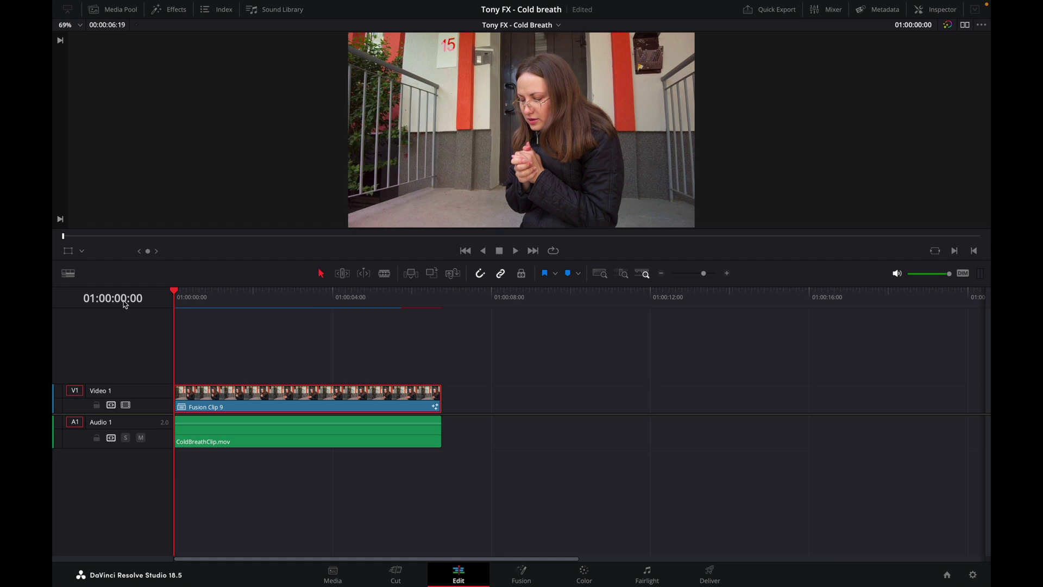
{"action": "left_click_drag", "start_coordinate": [224, 263], "coordinate": [224, 383]}
{"action": "key", "text": "space"}
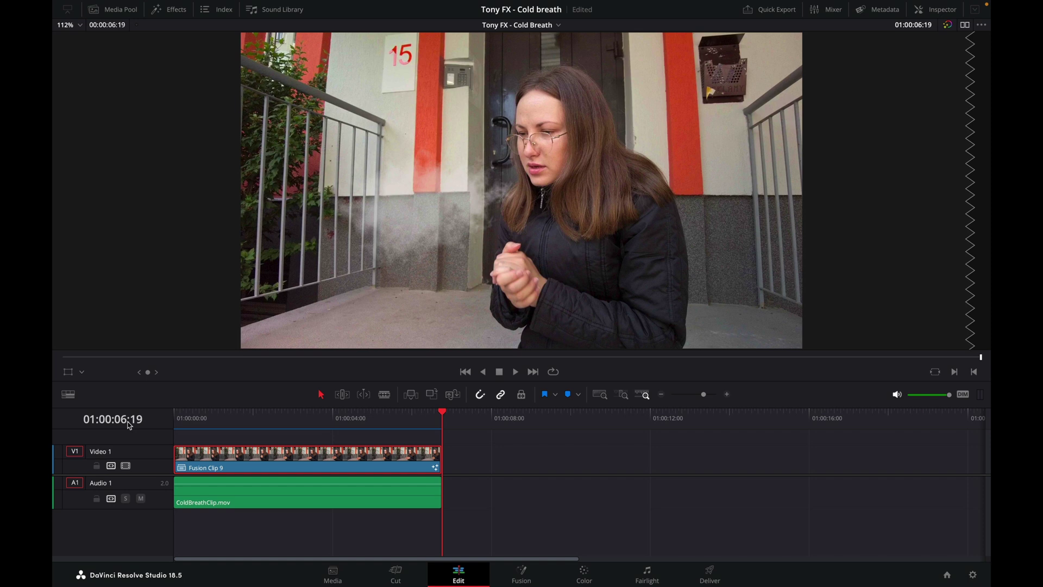
{"action": "left_click", "coordinate": [173, 420]}
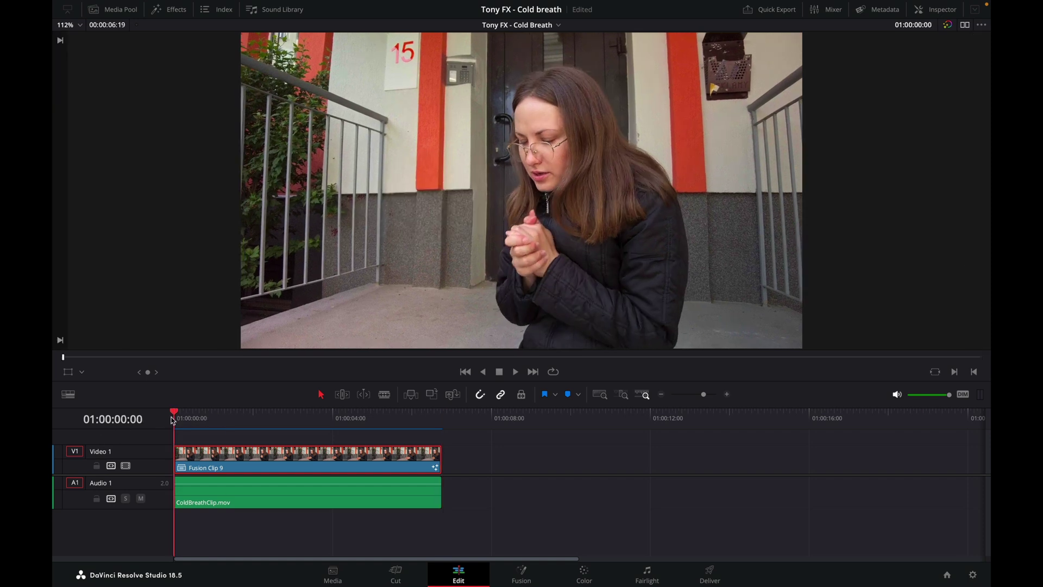
{"action": "key", "text": "space"}
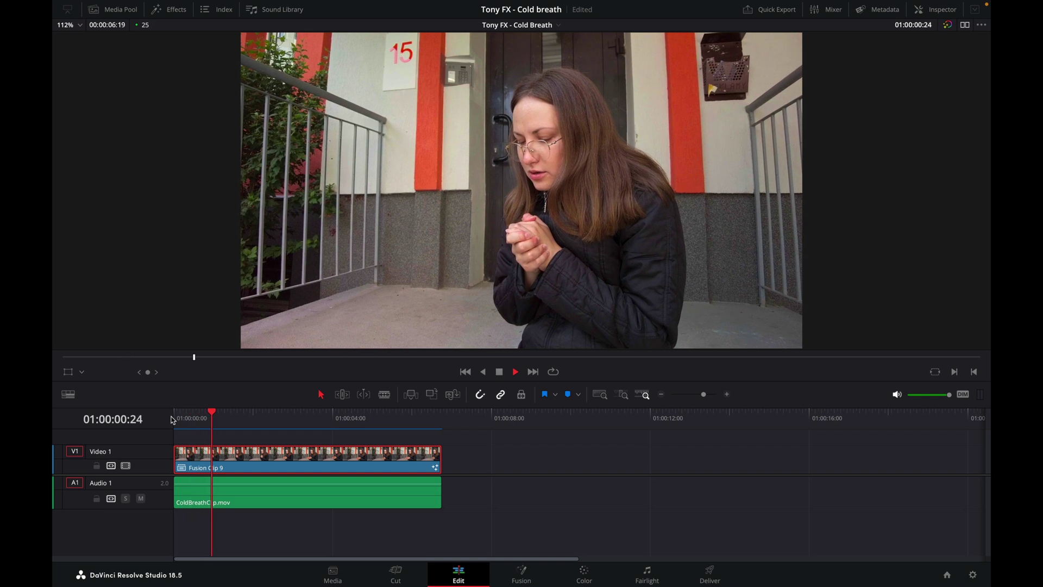